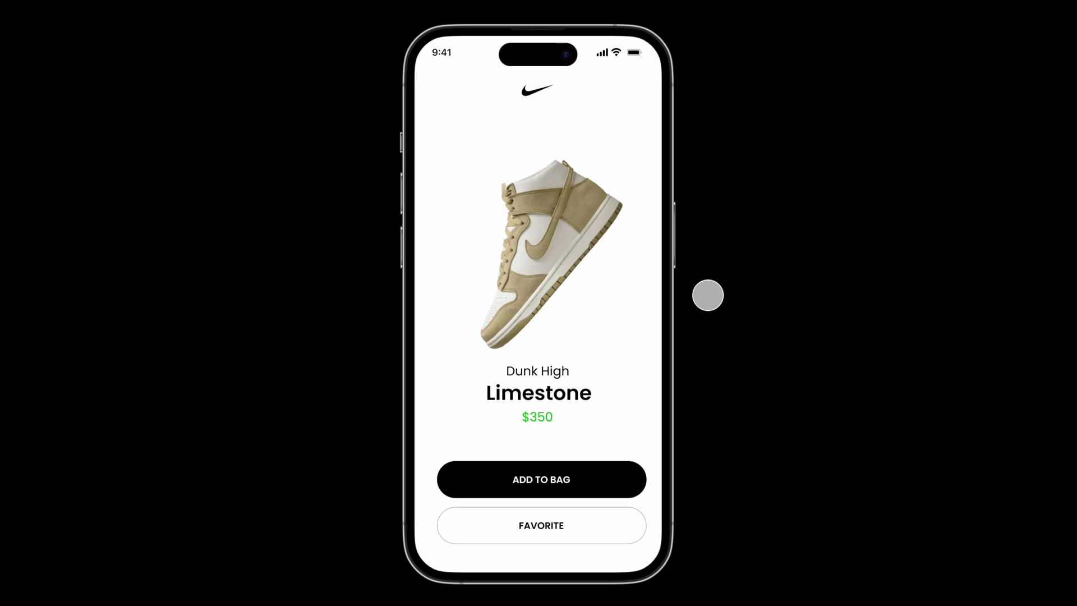
- Swipe the presentation carousel from Limestone through Vachetta Tan to Sand Drift
{"action": "left_click_drag", "start_coordinate": [586, 243], "coordinate": [454, 237]}
{"action": "left_click_drag", "start_coordinate": [564, 250], "coordinate": [412, 243]}
{"action": "left_click_drag", "start_coordinate": [552, 240], "coordinate": [611, 231]}
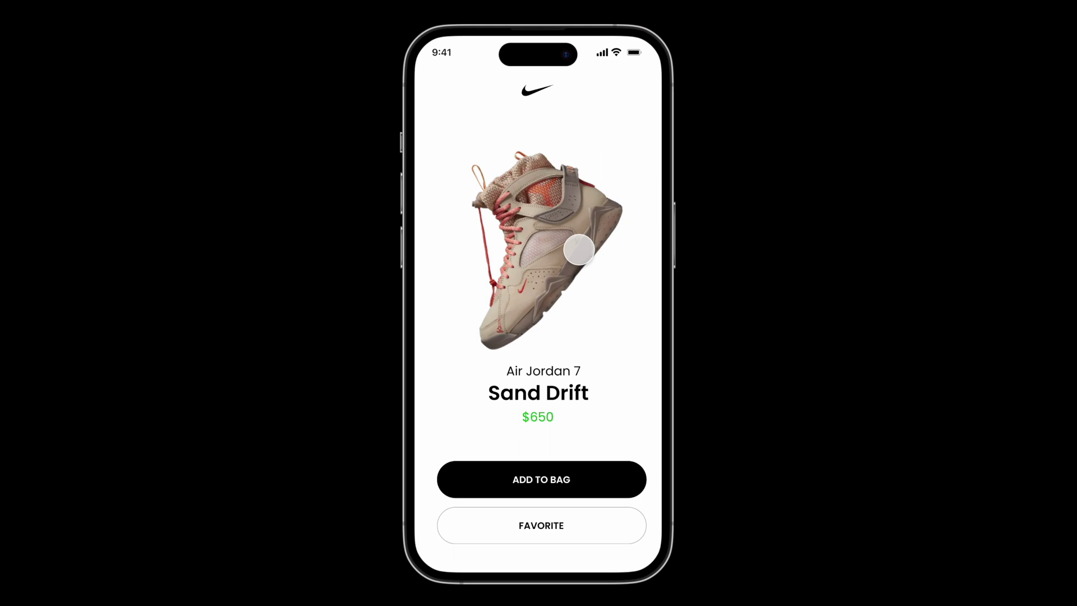
- Swipe back and forth across Limestone, Vachetta Tan, Sand Drift and Light bone again
{"action": "left_click_drag", "start_coordinate": [579, 250], "coordinate": [456, 253]}
{"action": "left_click_drag", "start_coordinate": [574, 233], "coordinate": [454, 233]}
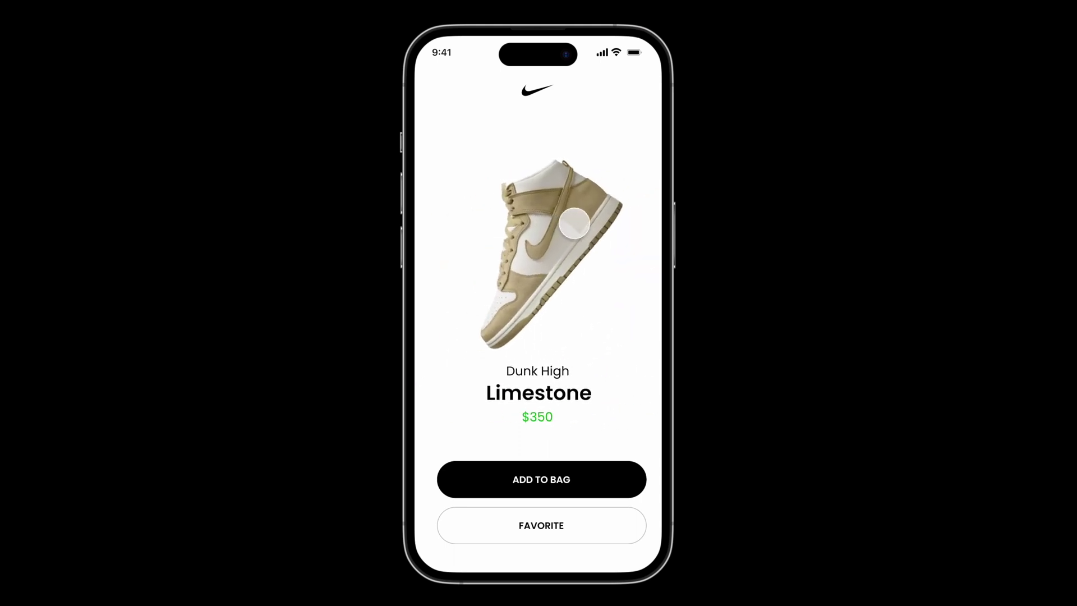
{"action": "left_click_drag", "start_coordinate": [575, 223], "coordinate": [482, 221]}
{"action": "mouse_move", "coordinate": [594, 219]}
{"action": "left_mouse_down"}
{"action": "mouse_move", "coordinate": [512, 212]}
{"action": "mouse_move", "coordinate": [595, 219]}
{"action": "left_mouse_up"}
{"action": "left_click_drag", "start_coordinate": [510, 222], "coordinate": [702, 226]}
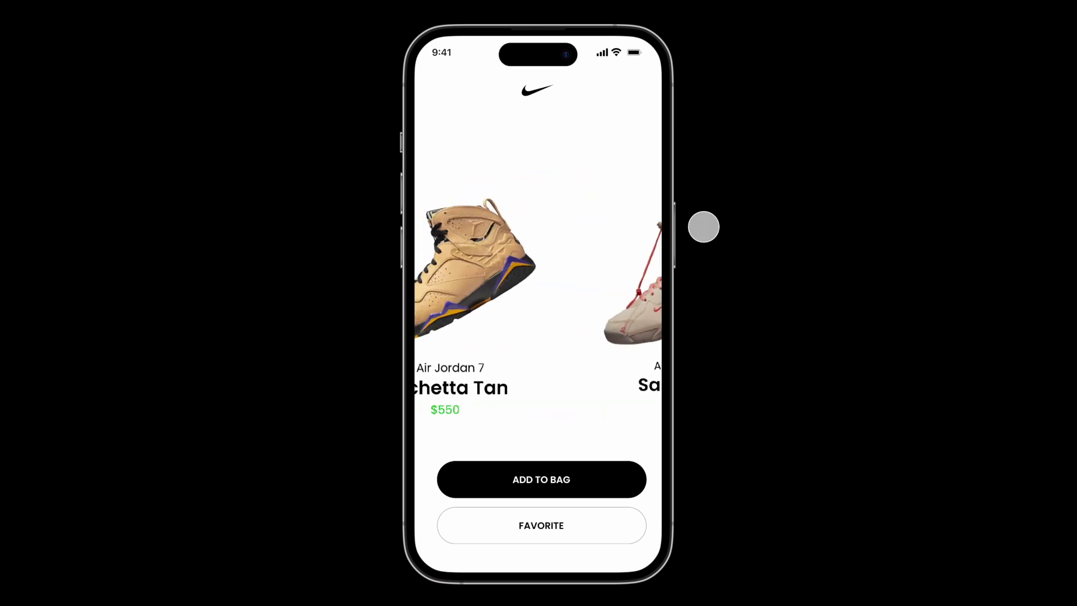
{"action": "left_click_drag", "start_coordinate": [564, 238], "coordinate": [549, 240]}
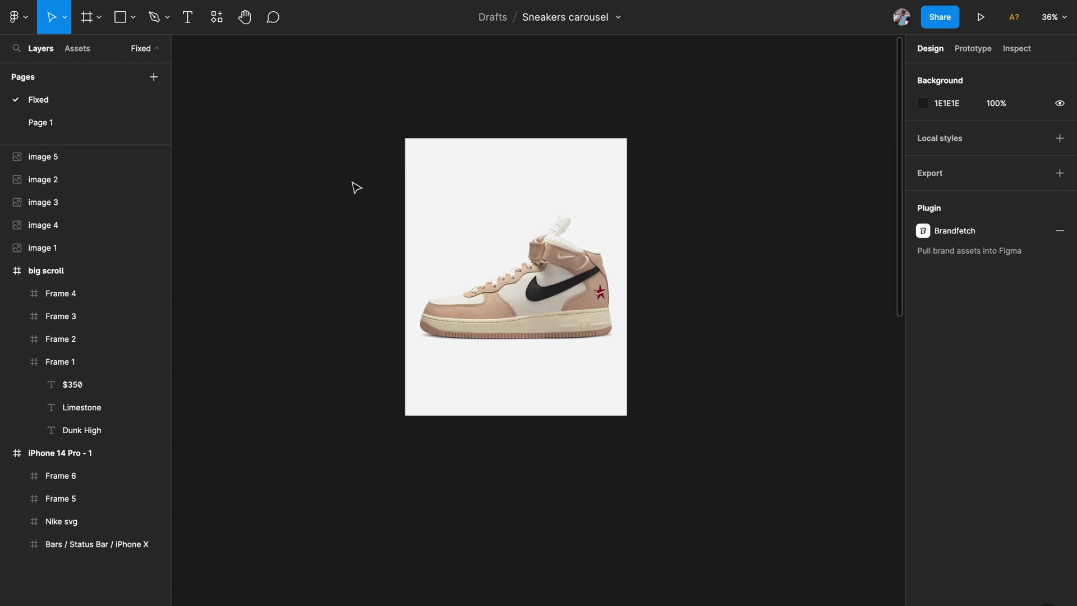
- Run the Remove BG plugin on the image 5 sneaker photo
{"action": "left_click", "coordinate": [441, 266]}
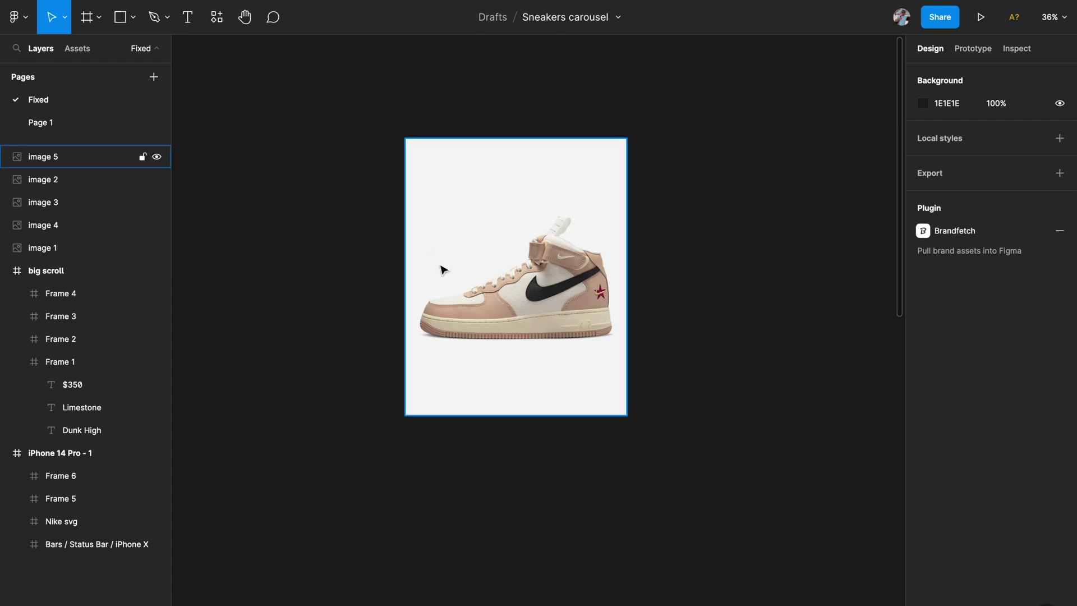
{"action": "left_click", "coordinate": [508, 240]}
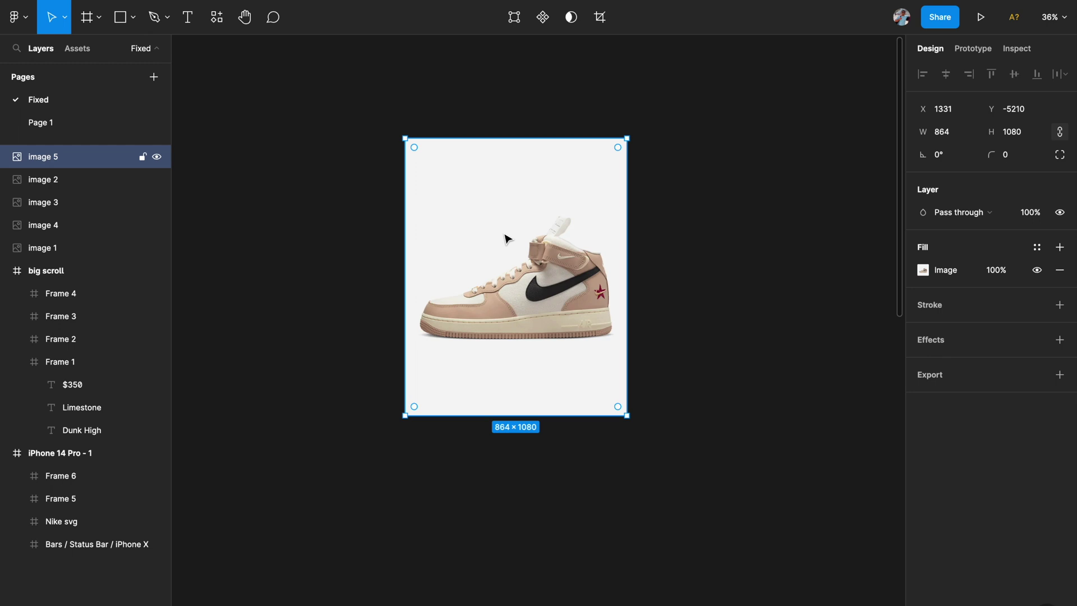
{"action": "right_click", "coordinate": [496, 192]}
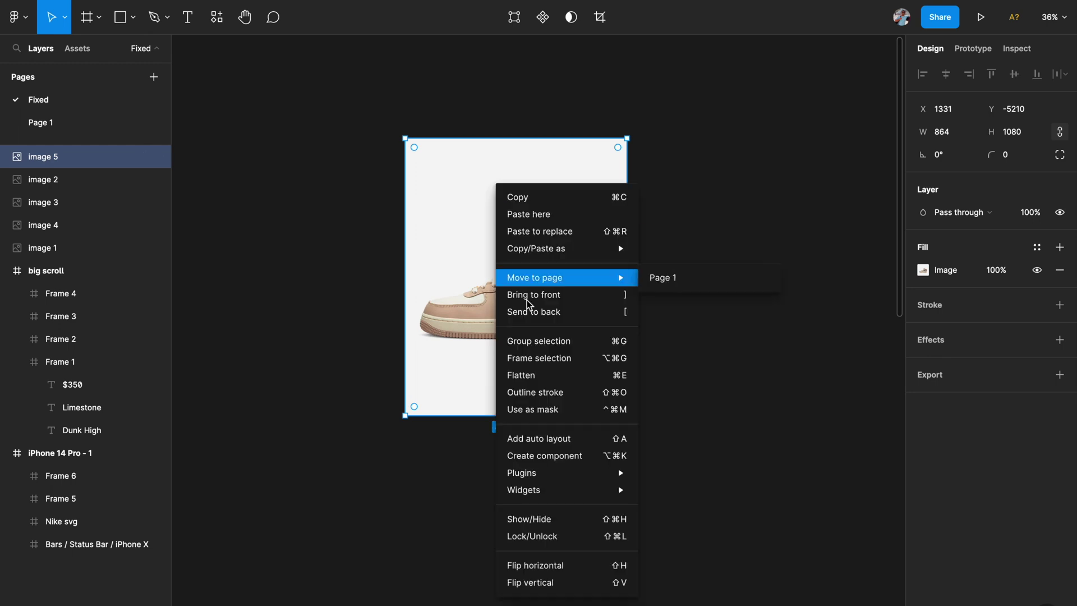
{"action": "mouse_move", "coordinate": [537, 504]}
{"action": "mouse_move", "coordinate": [542, 479]}
{"action": "mouse_move", "coordinate": [673, 490]}
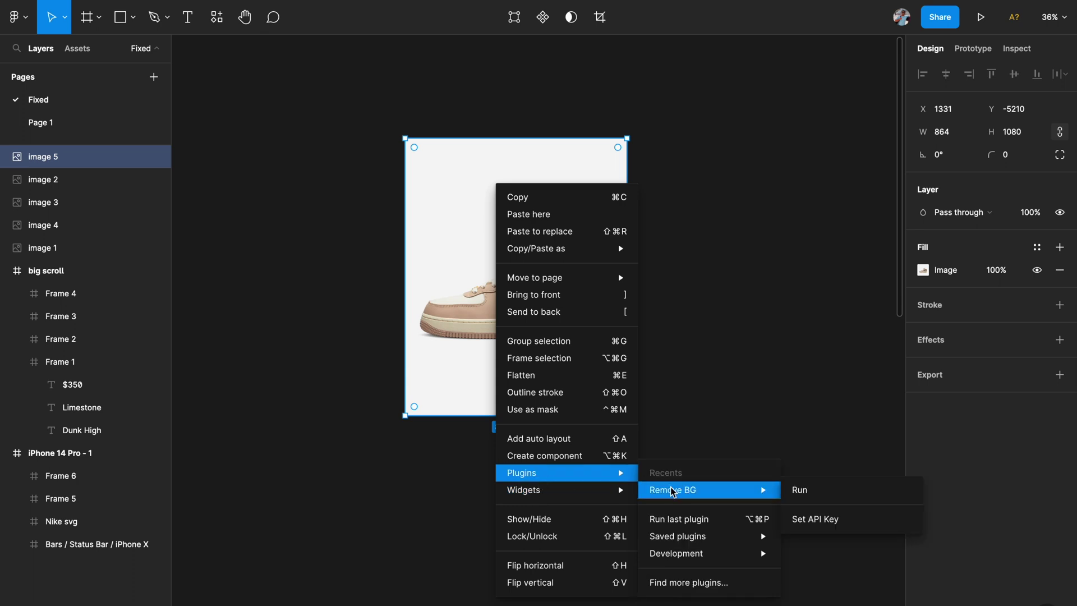
{"action": "left_click", "coordinate": [801, 491]}
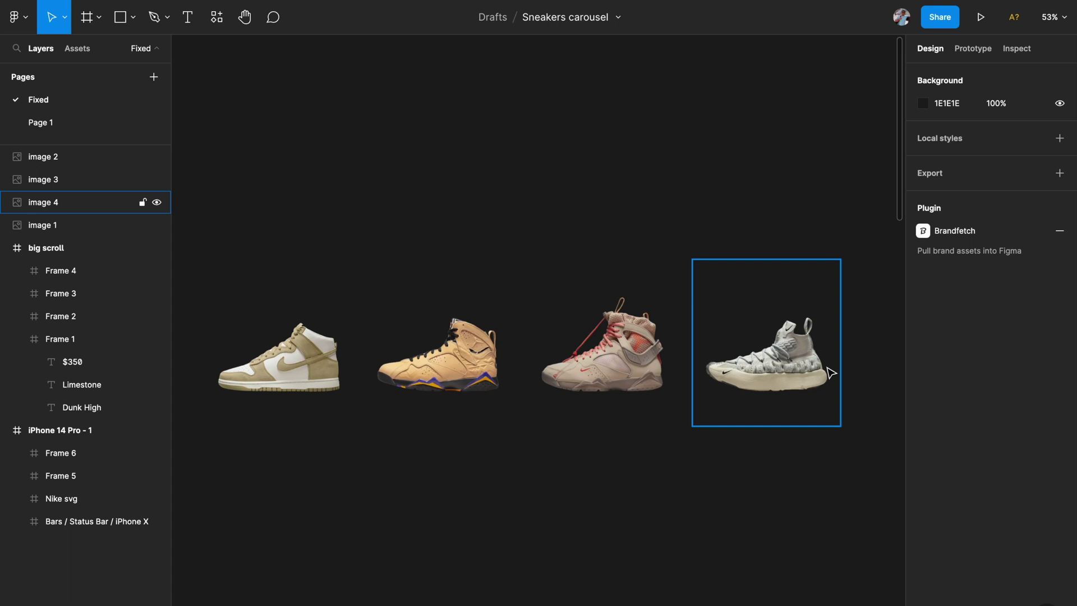
- Move the Dunk High Limestone sneaker image into the iPhone 14 Pro frame
{"action": "scroll", "coordinate": [830, 373], "scroll_direction": "down", "scroll_amount": 10}
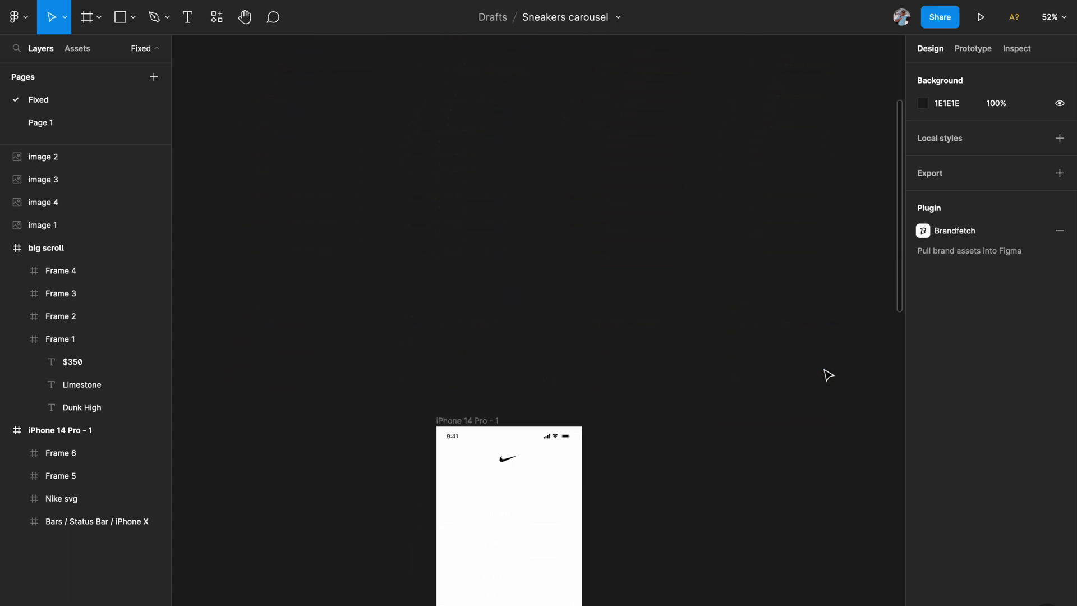
{"action": "scroll", "coordinate": [829, 375], "scroll_direction": "down", "scroll_amount": 5}
{"action": "scroll", "coordinate": [645, 366], "scroll_direction": "up", "scroll_amount": 4}
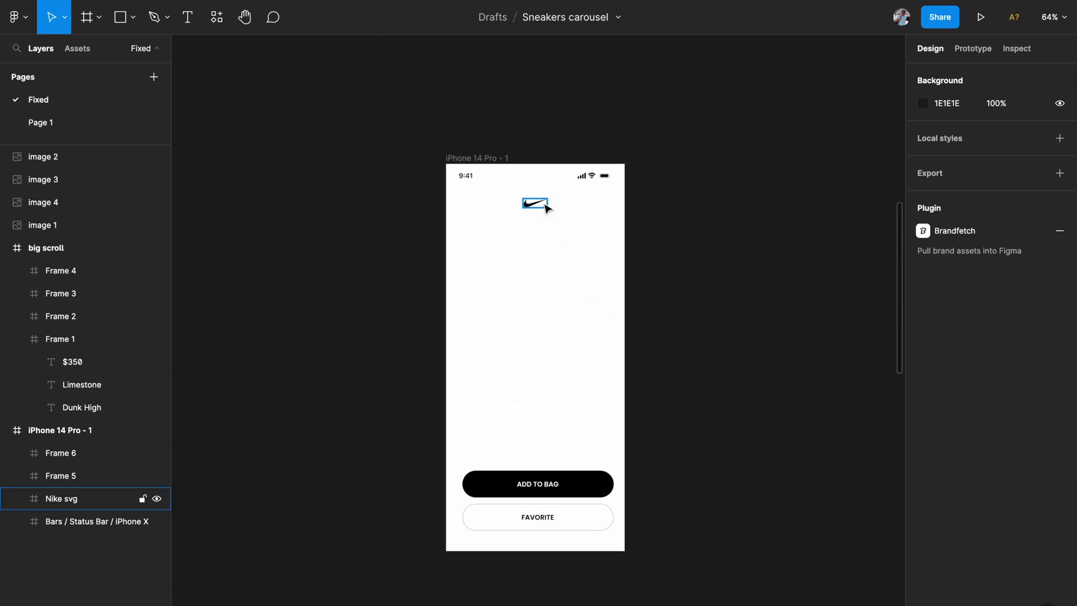
{"action": "scroll", "coordinate": [522, 216], "scroll_direction": "up", "scroll_amount": 3}
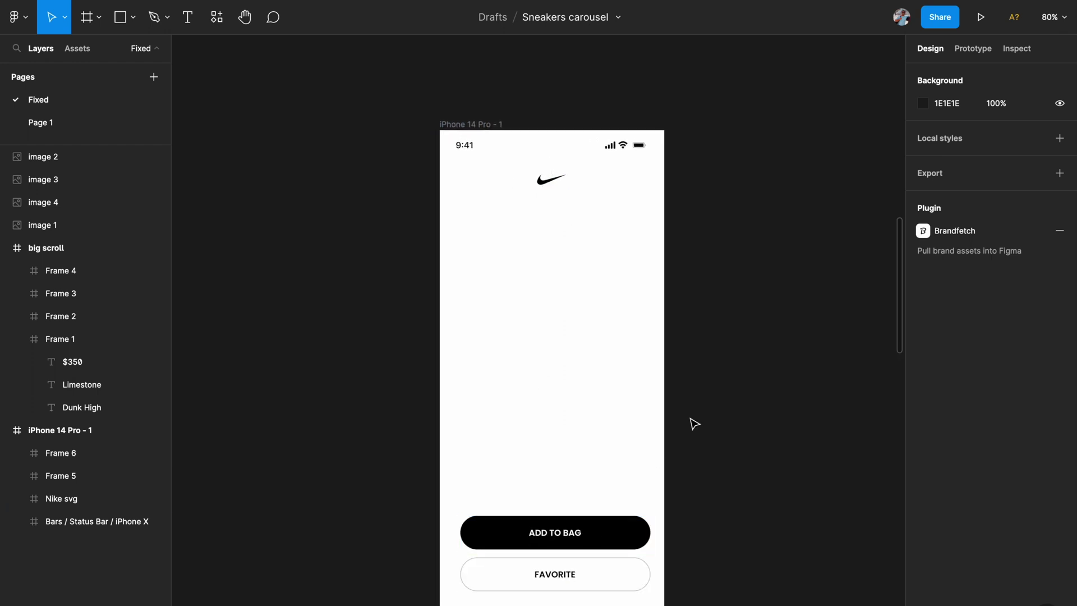
{"action": "scroll", "coordinate": [723, 397], "scroll_direction": "down", "scroll_amount": 5}
{"action": "scroll", "coordinate": [724, 397], "scroll_direction": "up", "scroll_amount": 3}
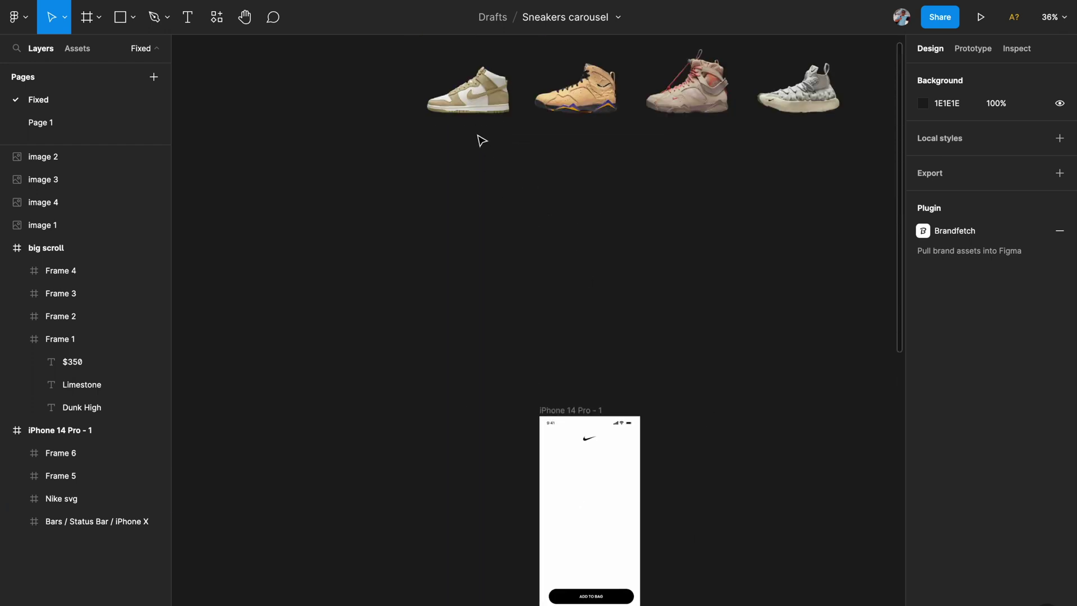
{"action": "left_click", "coordinate": [479, 101]}
{"action": "left_click_drag", "start_coordinate": [479, 101], "coordinate": [596, 523]}
- Nudge the sneaker image up to Y 121, just below the Nike logo
{"action": "scroll", "coordinate": [597, 524], "scroll_direction": "up", "scroll_amount": 3}
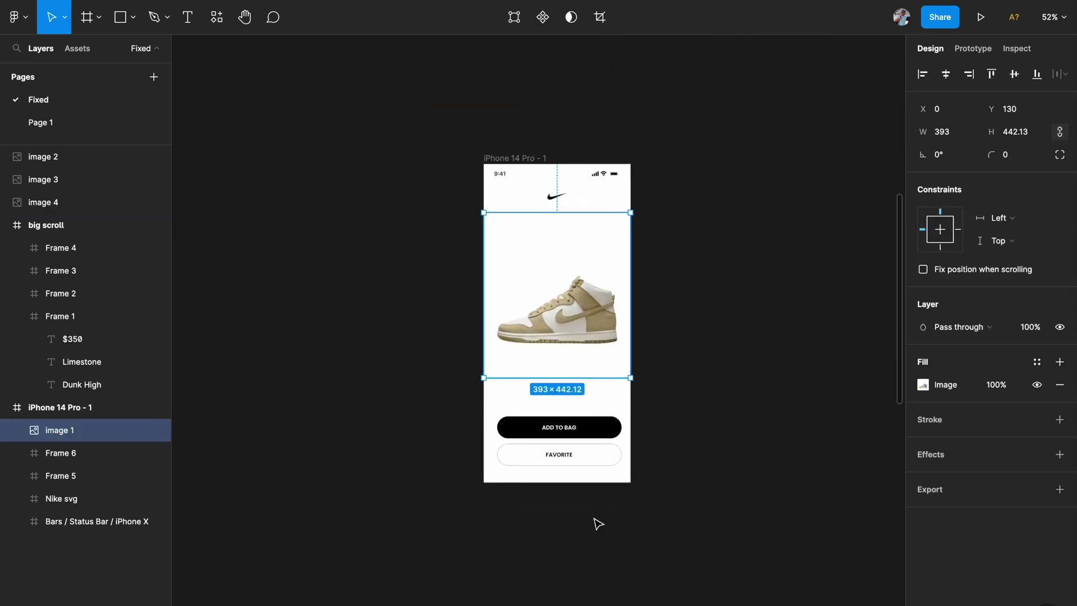
{"action": "scroll", "coordinate": [587, 365], "scroll_direction": "up", "scroll_amount": 2}
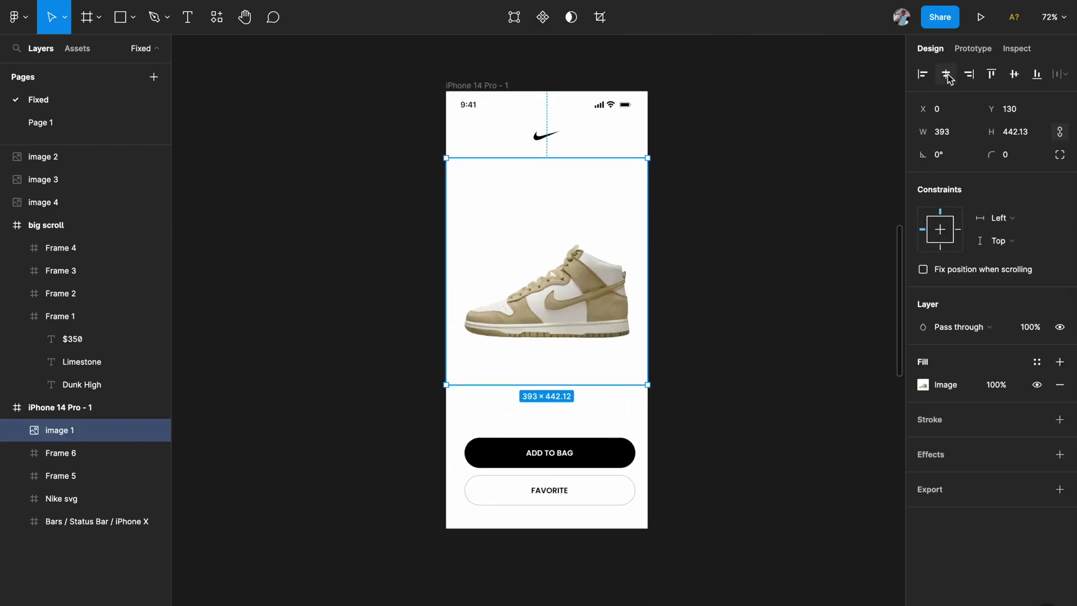
{"action": "left_click_drag", "start_coordinate": [594, 264], "coordinate": [595, 259]}
{"action": "left_click", "coordinate": [712, 227]}
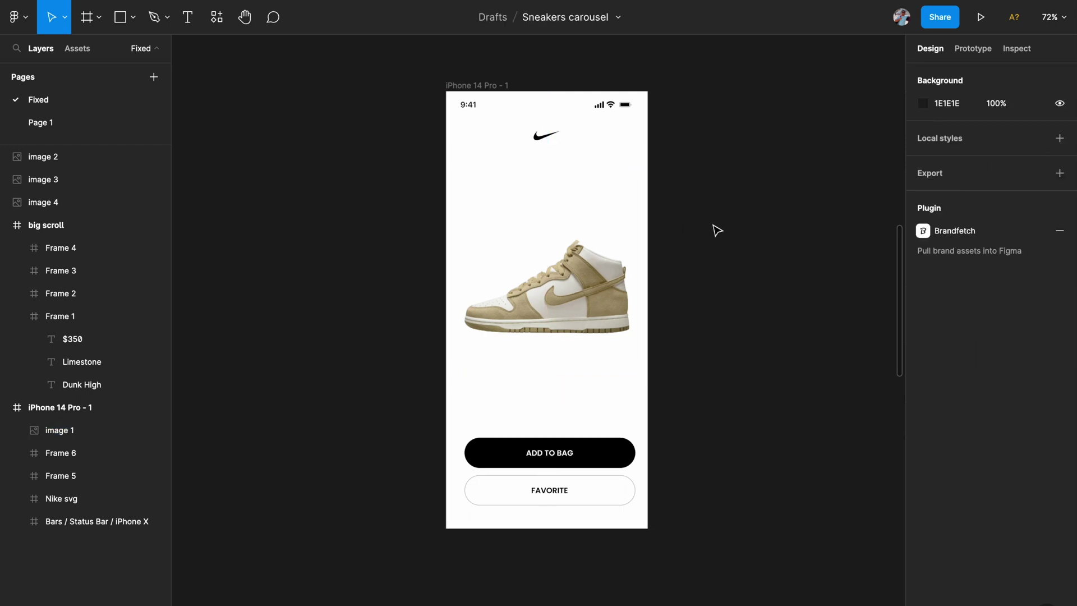
{"action": "scroll", "coordinate": [529, 366], "scroll_direction": "up", "scroll_amount": 2}
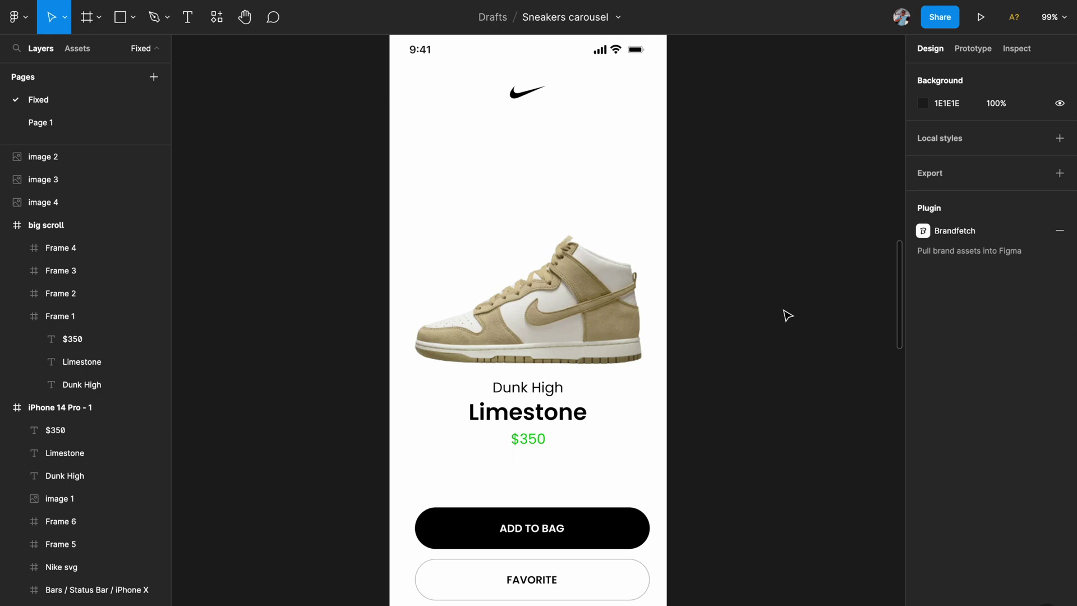
- Frame the Limestone image with its Dunk High, Limestone and $350 text layers
{"action": "left_click", "coordinate": [447, 217]}
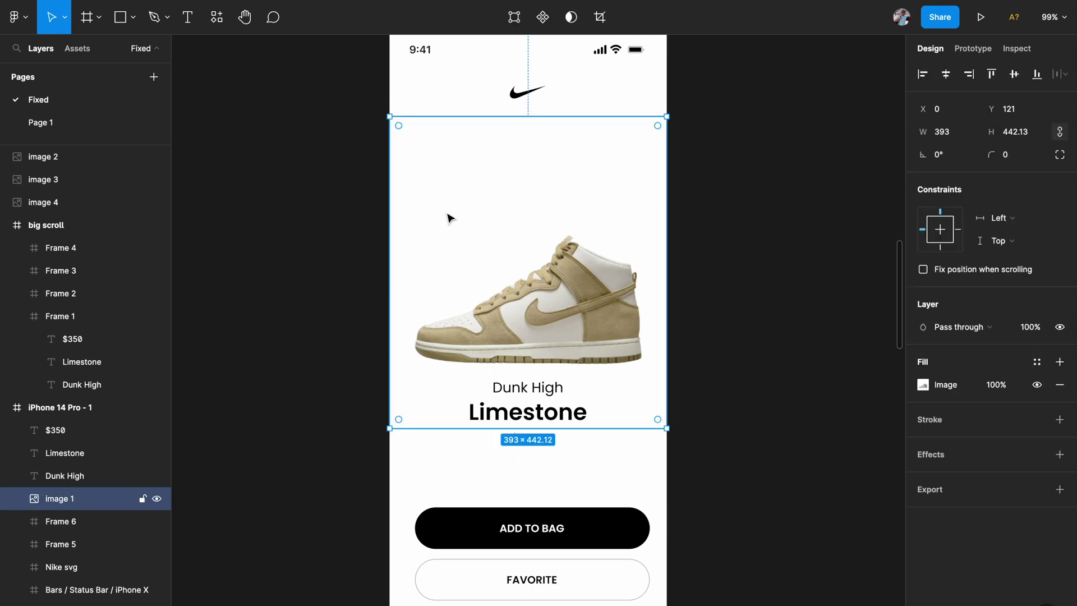
{"action": "left_click", "coordinate": [499, 385], "text": "shift"}
{"action": "left_click", "coordinate": [496, 417], "text": "shift"}
{"action": "scroll", "coordinate": [505, 465], "scroll_direction": "up", "scroll_amount": 2}
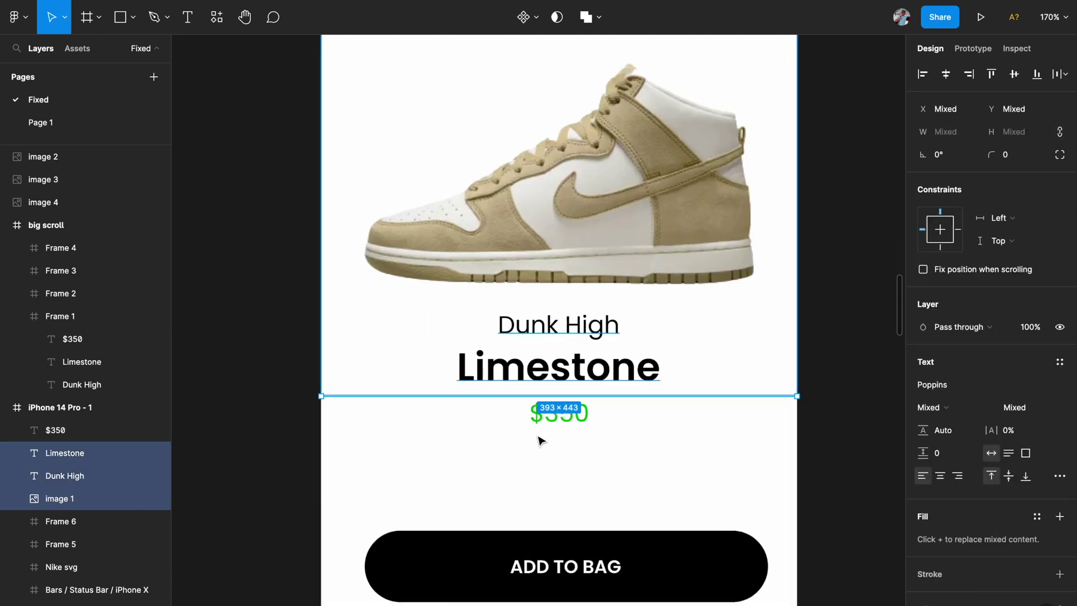
{"action": "left_click", "coordinate": [554, 414], "text": "shift"}
{"action": "scroll", "coordinate": [555, 418], "scroll_direction": "down", "scroll_amount": 3}
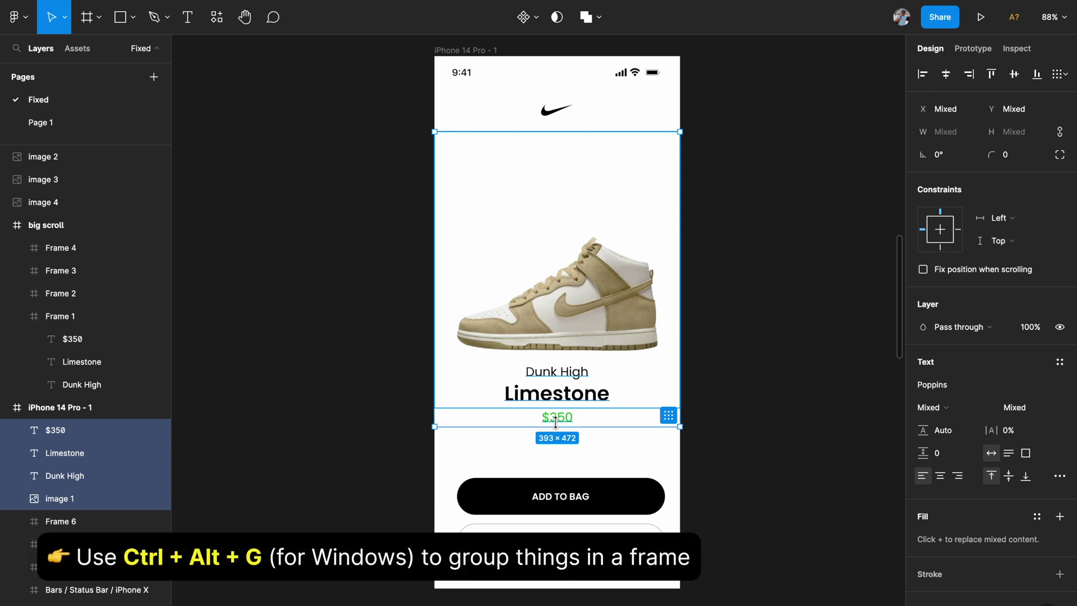
{"action": "key", "text": "ctrl+alt+g"}
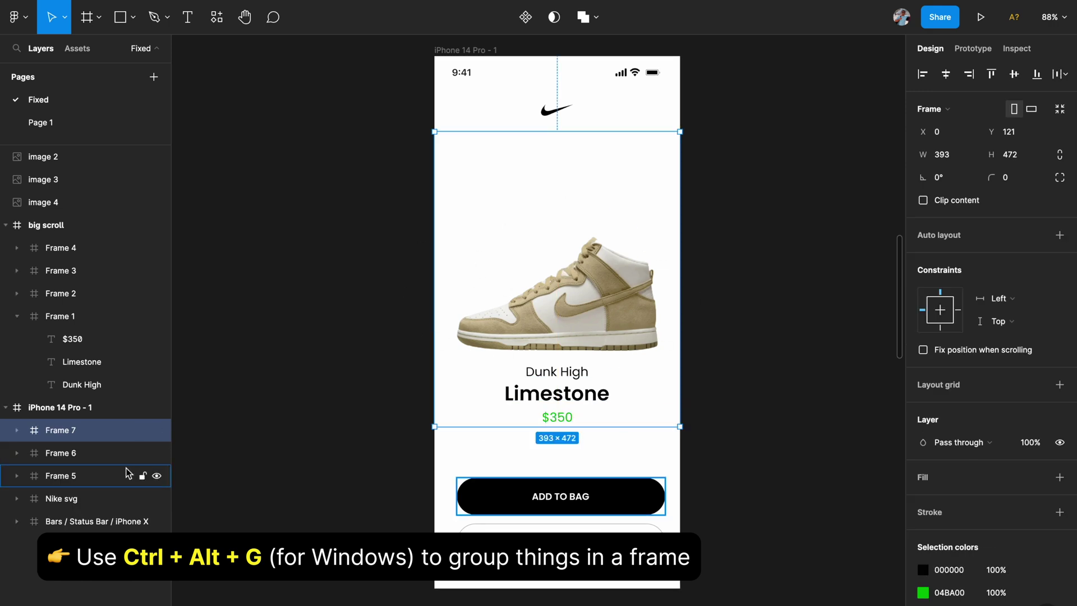
- Rename the new frame to 'Sneaker-1'
{"action": "left_click", "coordinate": [18, 430]}
{"action": "left_click", "coordinate": [17, 430]}
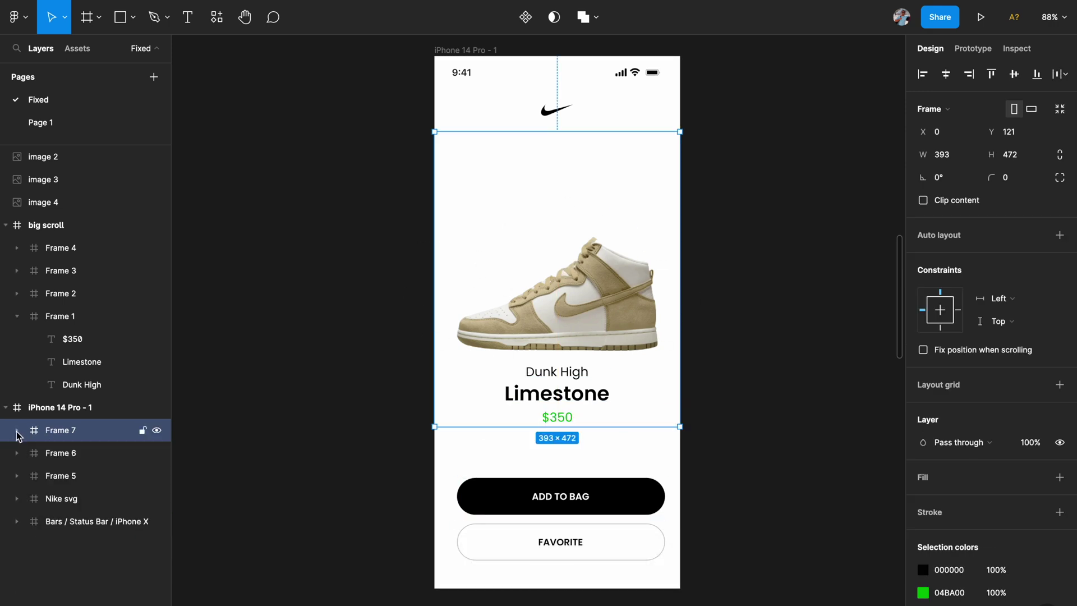
{"action": "double_click", "coordinate": [56, 432]}
{"action": "type", "text": "Sneaker-1"}
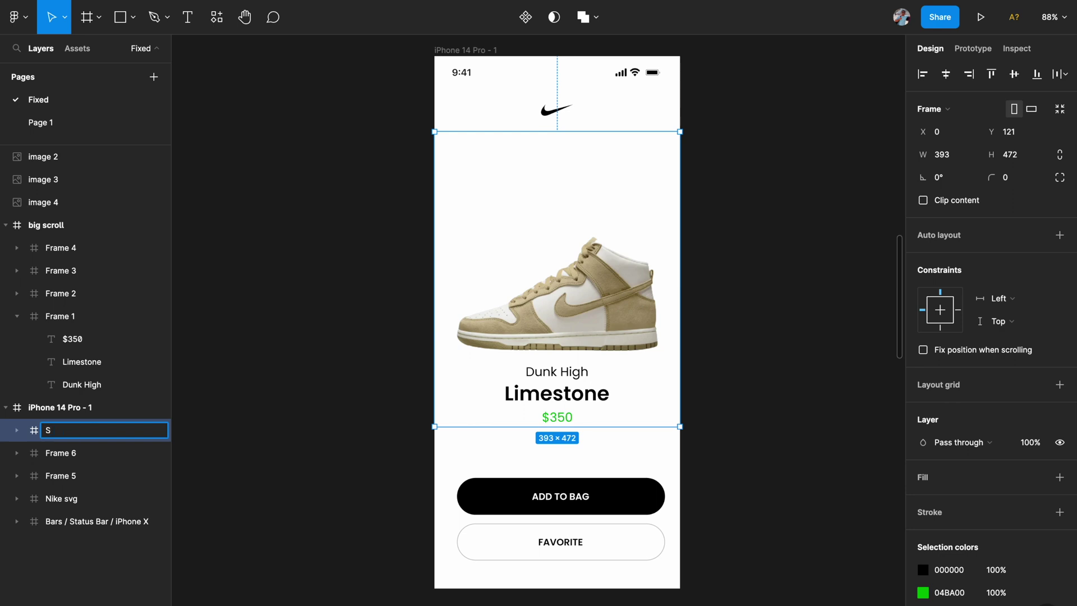
{"action": "key", "text": "Return"}
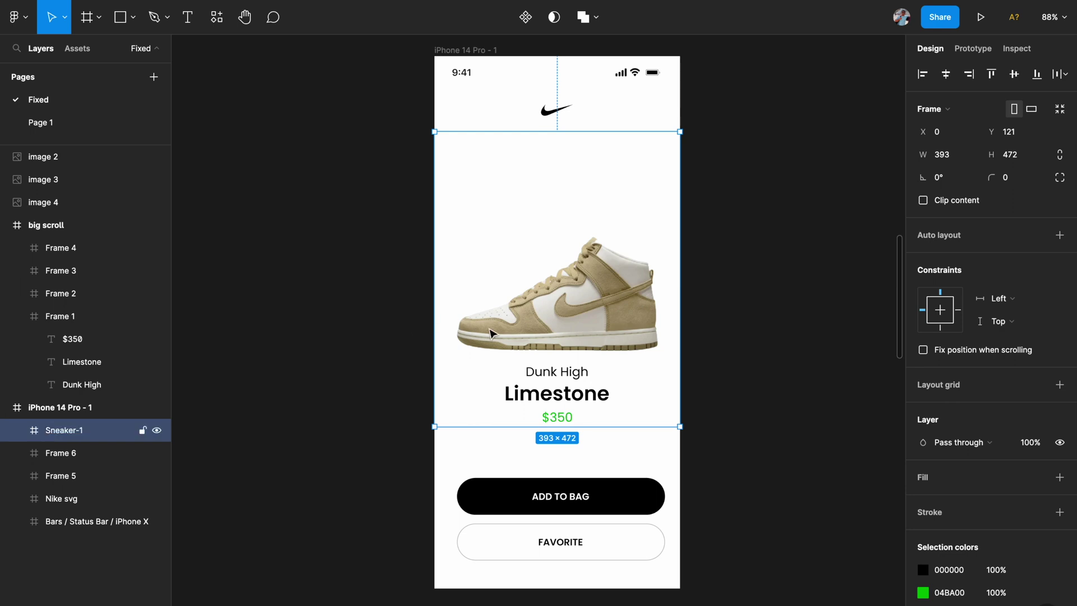
{"action": "scroll", "coordinate": [494, 333], "scroll_direction": "down", "scroll_amount": 5}
{"action": "scroll", "coordinate": [495, 333], "scroll_direction": "up", "scroll_amount": 5}
- Select the Limestone, sneaker-2, sneaker-3 and sneaker-4 frames in turn
{"action": "scroll", "coordinate": [457, 185], "scroll_direction": "up", "scroll_amount": 2}
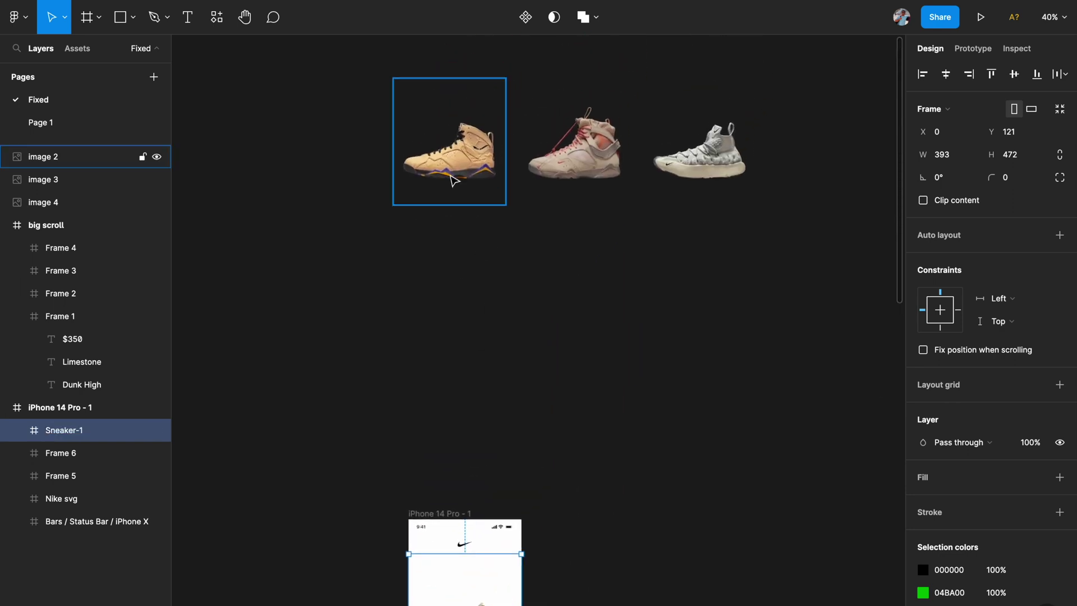
{"action": "scroll", "coordinate": [540, 228], "scroll_direction": "down", "scroll_amount": 2}
{"action": "scroll", "coordinate": [540, 230], "scroll_direction": "down", "scroll_amount": 4}
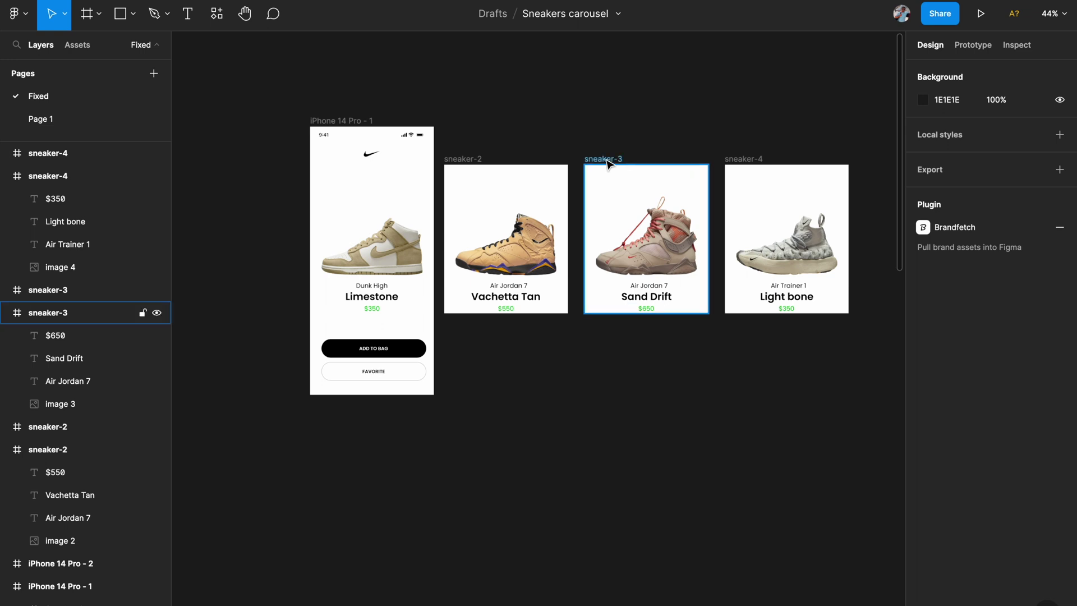
{"action": "scroll", "coordinate": [606, 160], "scroll_direction": "down", "scroll_amount": 1}
{"action": "scroll", "coordinate": [607, 160], "scroll_direction": "left", "scroll_amount": 1}
{"action": "left_click", "coordinate": [398, 192]}
{"action": "left_click", "coordinate": [478, 144]}
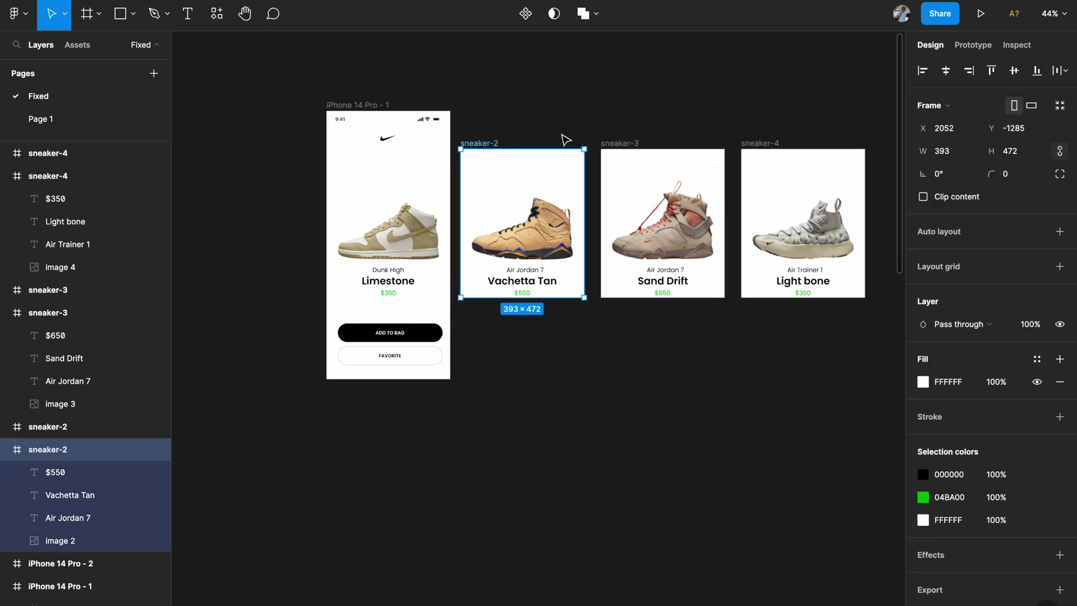
{"action": "left_click", "coordinate": [618, 145]}
{"action": "left_click", "coordinate": [746, 143]}
- Slide sneaker-2, sneaker-3 and Light bone left so each card sits flush against the previous
{"action": "scroll", "coordinate": [578, 185], "scroll_direction": "up", "scroll_amount": 2}
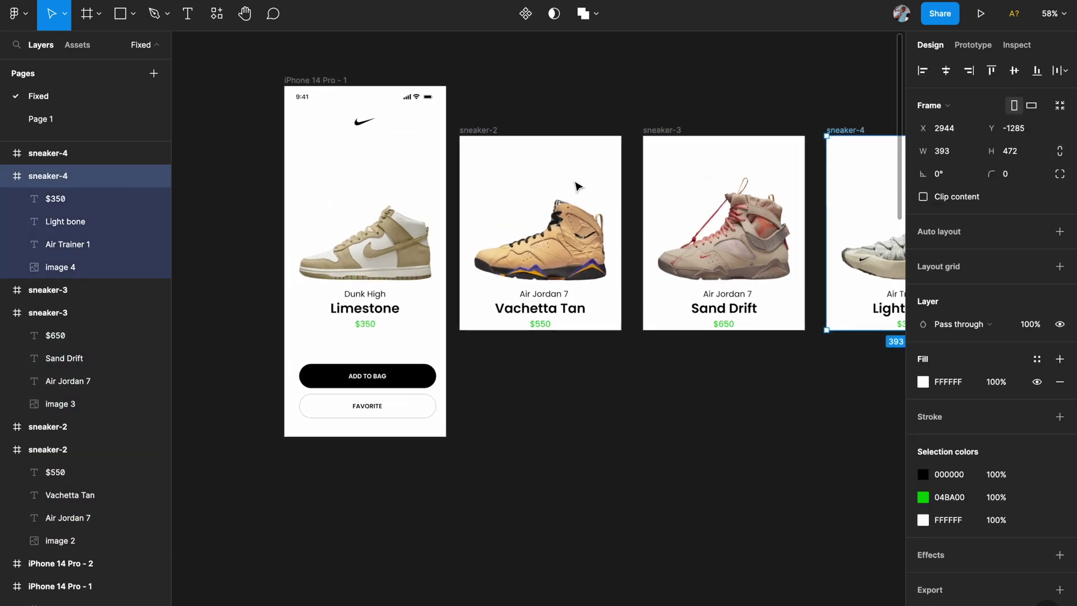
{"action": "left_click", "coordinate": [493, 130]}
{"action": "left_click_drag", "start_coordinate": [493, 130], "coordinate": [477, 132]}
{"action": "left_click_drag", "start_coordinate": [651, 130], "coordinate": [615, 130]}
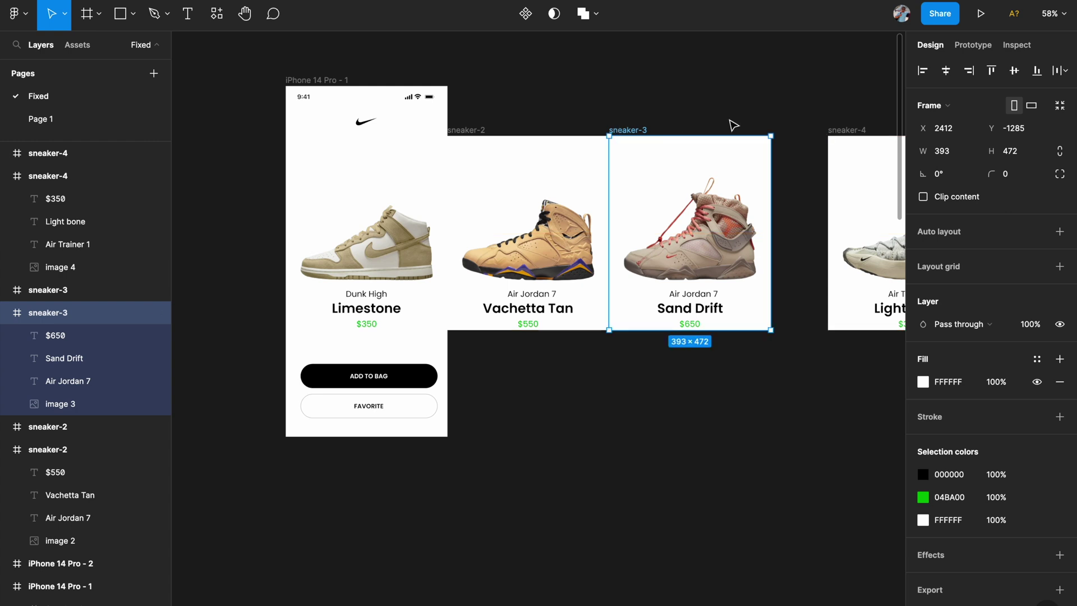
{"action": "left_click_drag", "start_coordinate": [836, 130], "coordinate": [763, 135]}
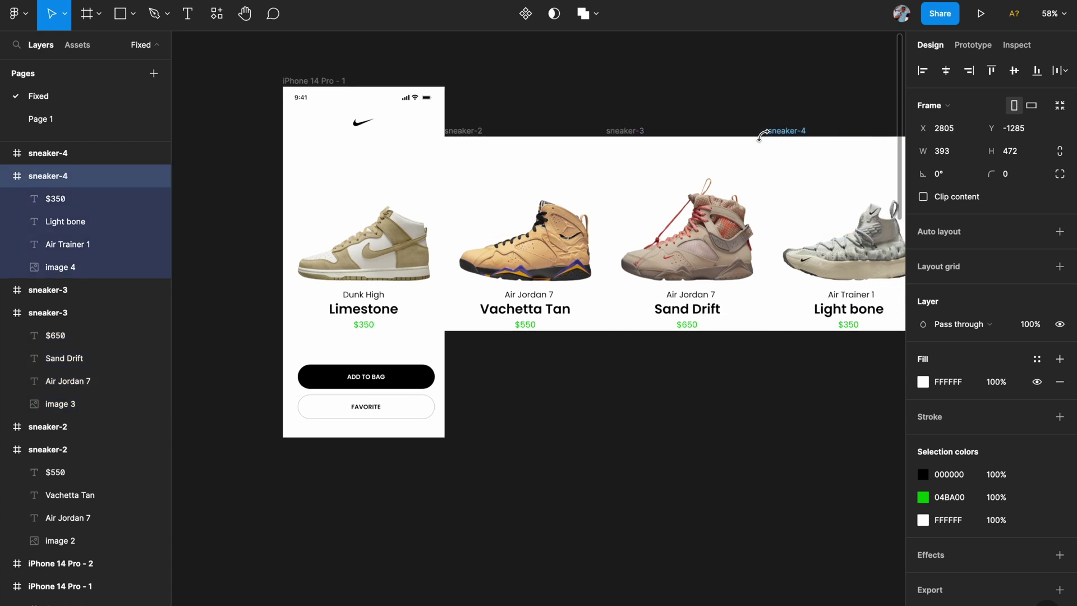
- Select all four cards: Light bone, Sand Drift, Vachetta Tan and Limestone
{"action": "scroll", "coordinate": [765, 141], "scroll_direction": "right", "scroll_amount": 1}
{"action": "scroll", "coordinate": [765, 140], "scroll_direction": "down", "scroll_amount": 1}
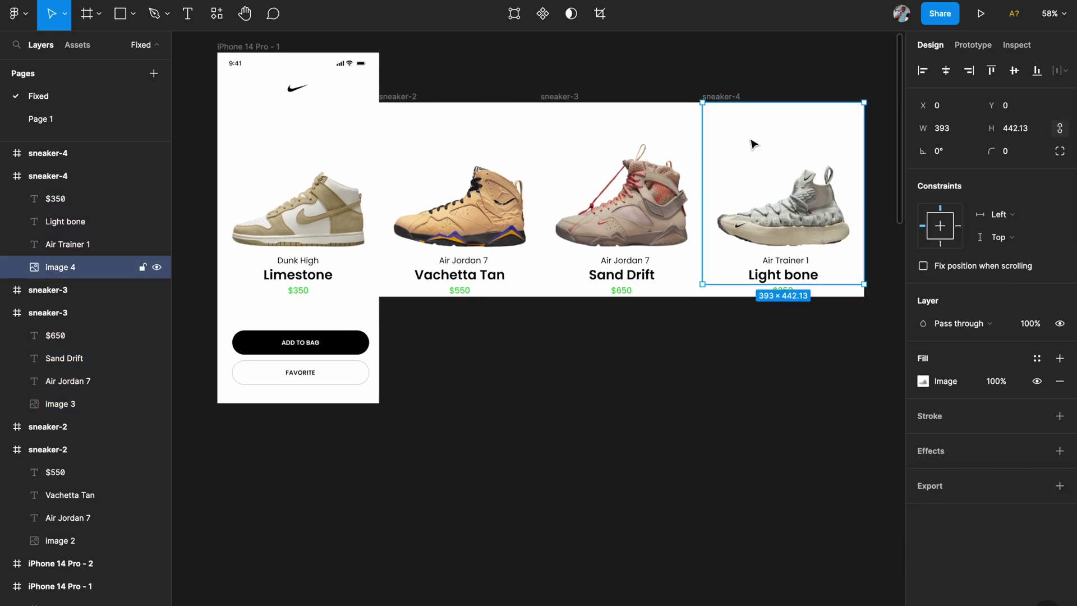
{"action": "left_click", "coordinate": [656, 43]}
{"action": "left_click", "coordinate": [717, 96]}
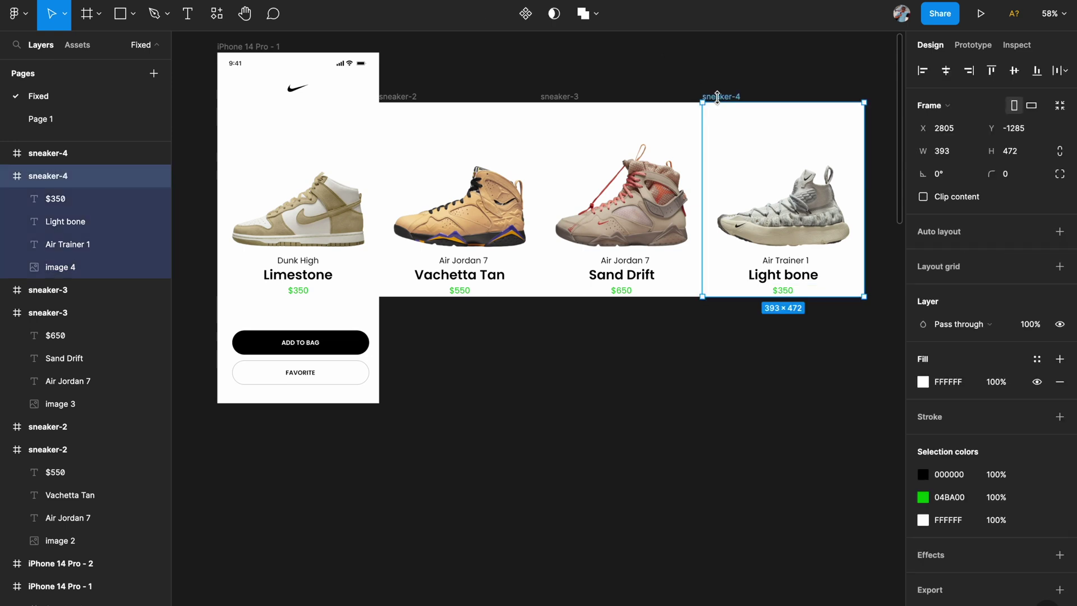
{"action": "left_click", "coordinate": [568, 94], "text": "shift"}
{"action": "left_click", "coordinate": [403, 97], "text": "shift"}
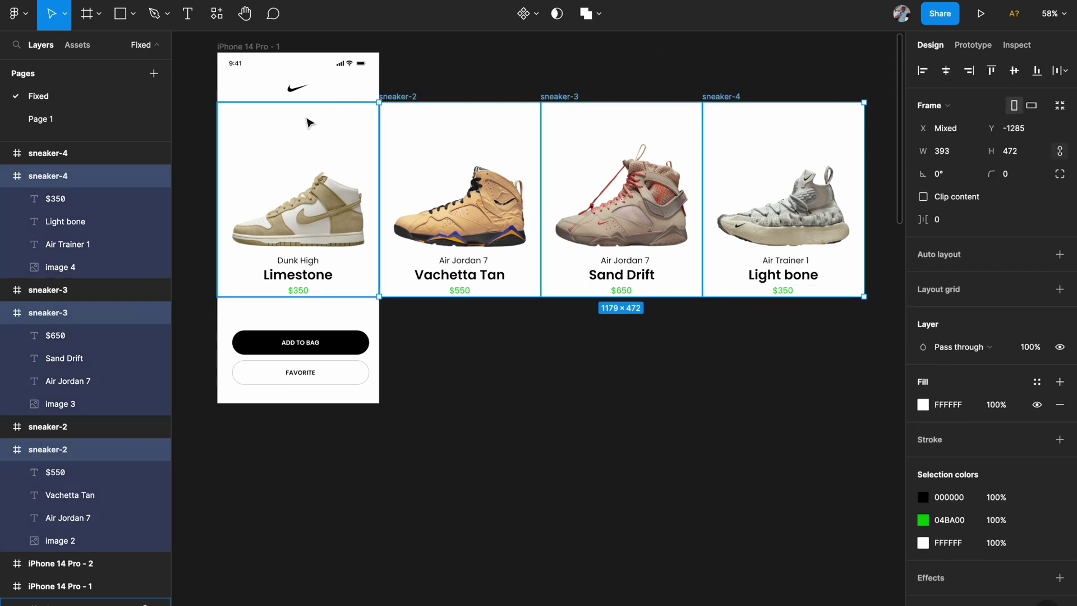
{"action": "left_click", "coordinate": [309, 122], "text": "shift"}
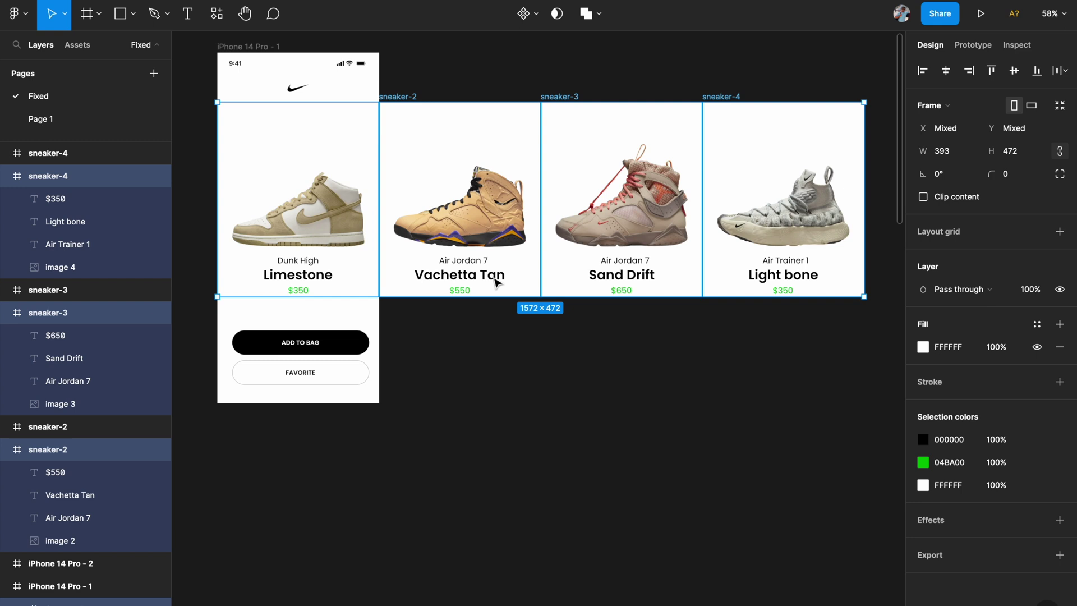
- Frame the four selected cards and name the new frame 'bigger frame', checking its visibility
{"action": "key", "text": "ctrl+alt+g"}
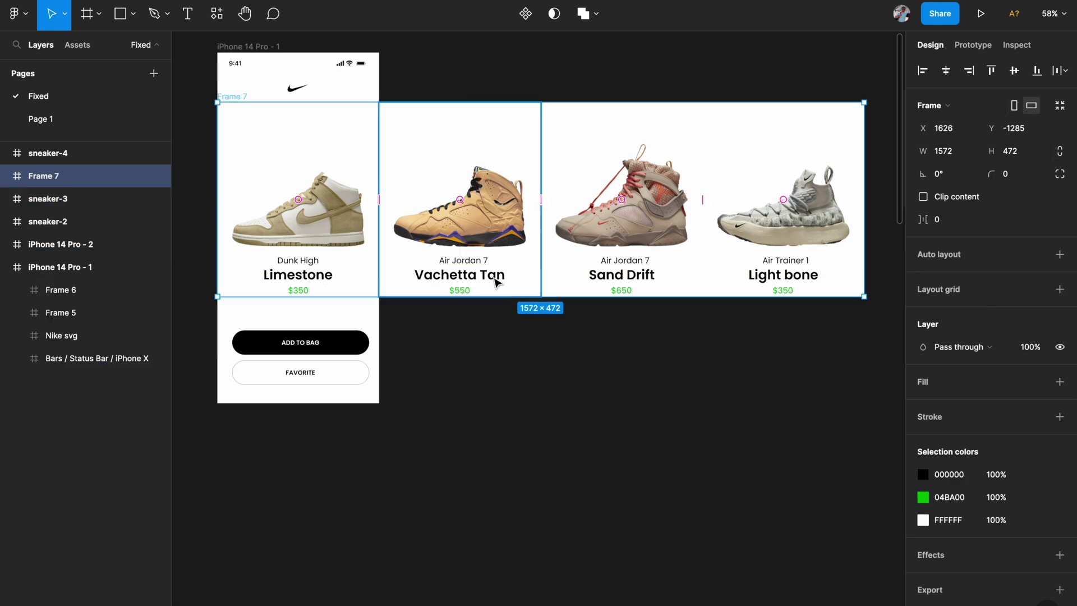
{"action": "double_click", "coordinate": [56, 178]}
{"action": "type", "text": "bigger"}
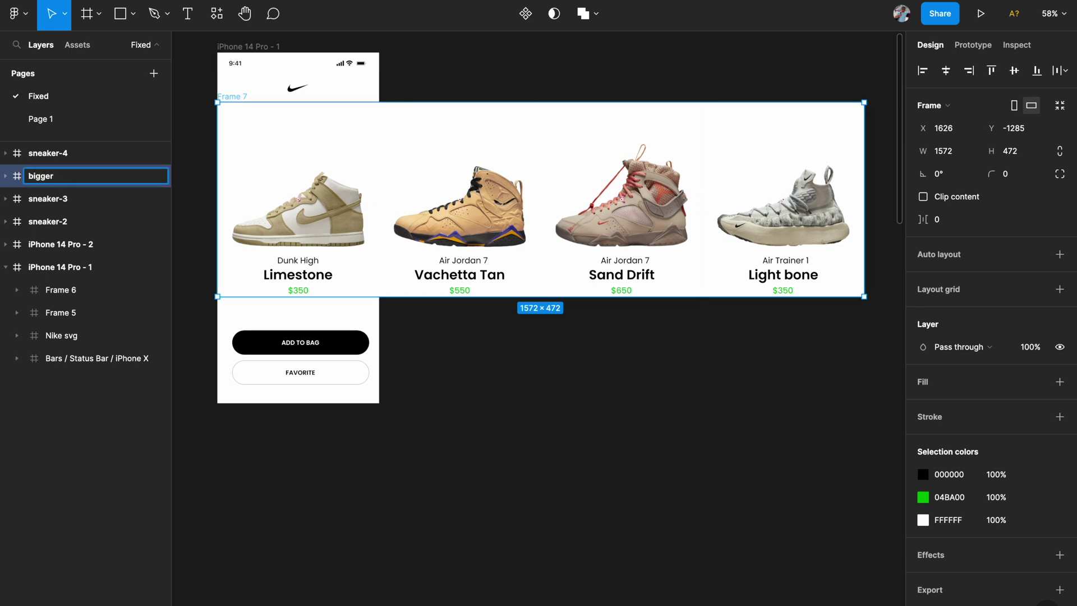
{"action": "type", "text": " frame"}
{"action": "key", "text": "Return"}
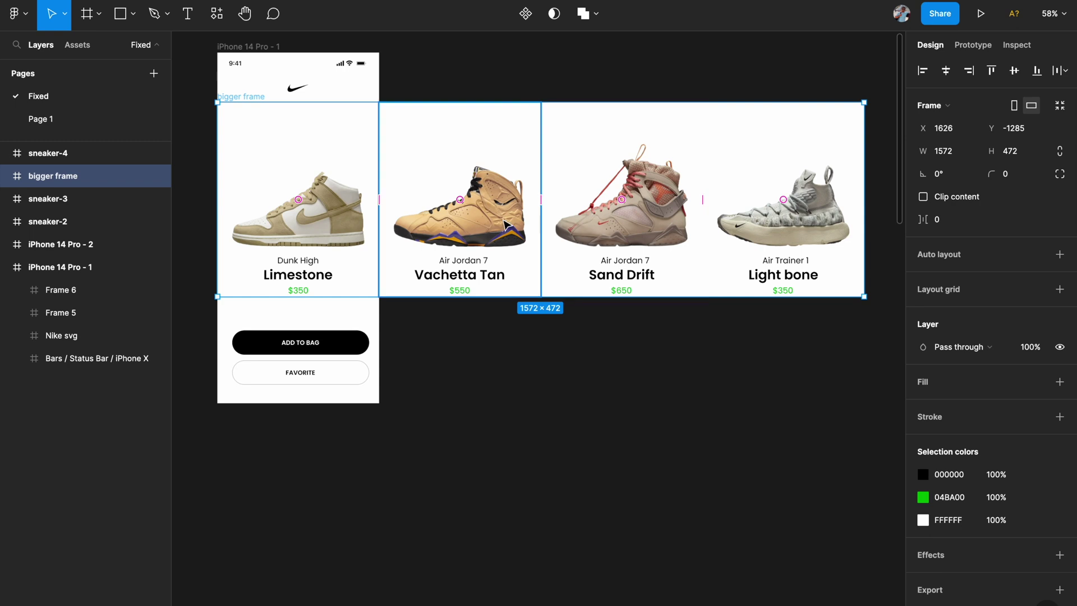
{"action": "scroll", "coordinate": [577, 225], "scroll_direction": "down", "scroll_amount": 3}
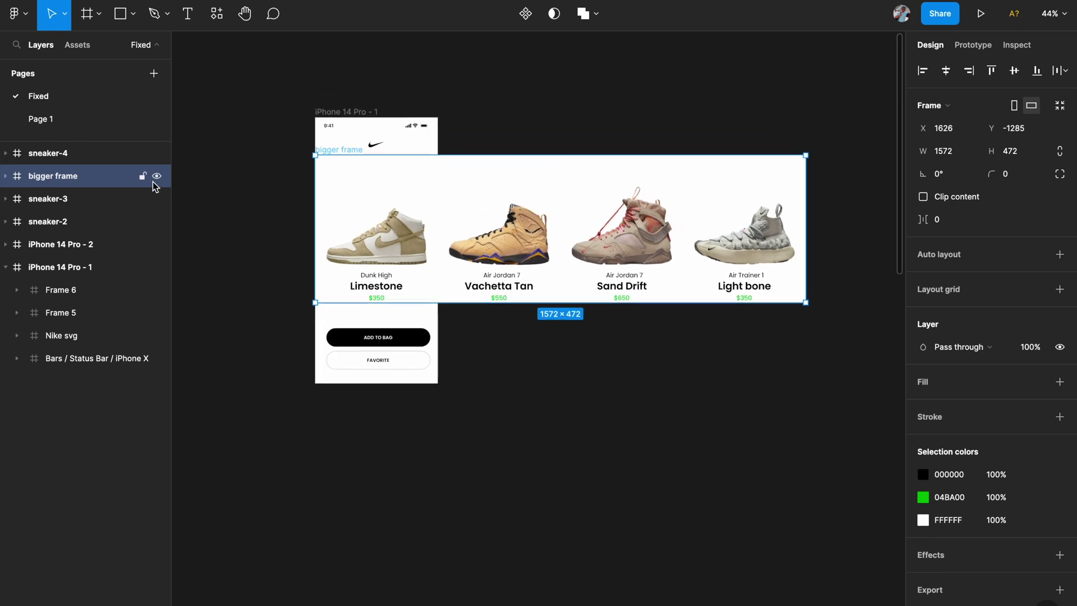
{"action": "left_click", "coordinate": [157, 178]}
{"action": "left_click", "coordinate": [157, 177]}
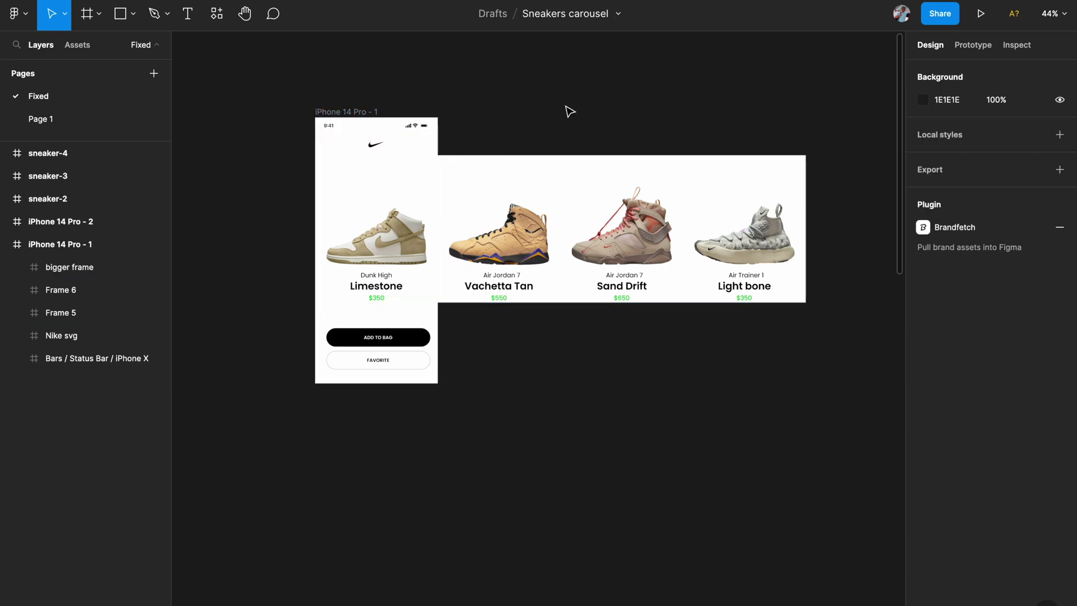
{"action": "key", "text": "ctrl+Tab"}
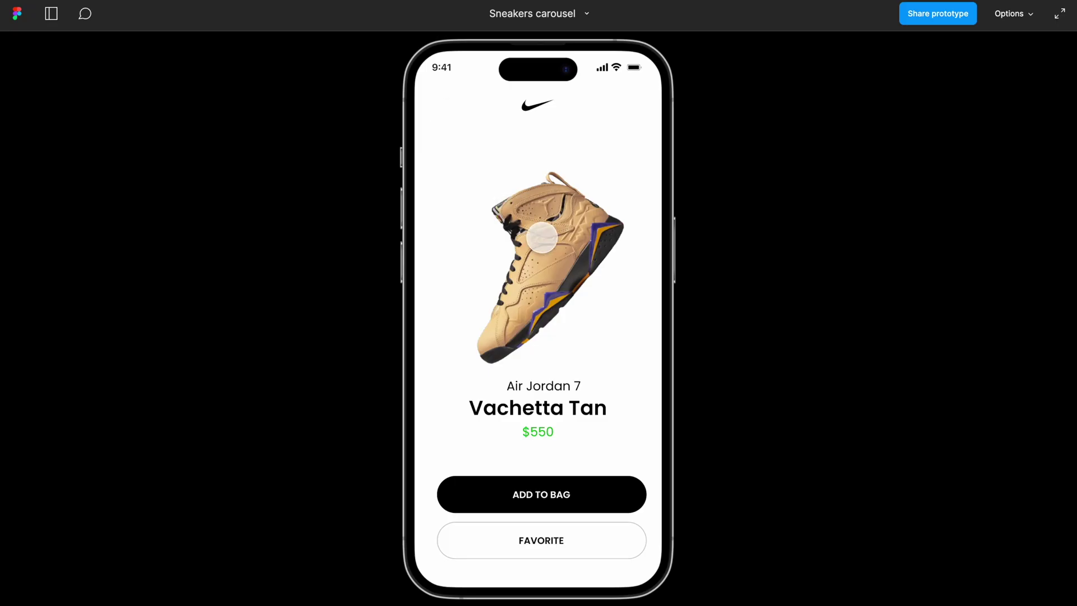
{"action": "left_click", "coordinate": [537, 291]}
{"action": "left_click_drag", "start_coordinate": [548, 293], "coordinate": [505, 300]}
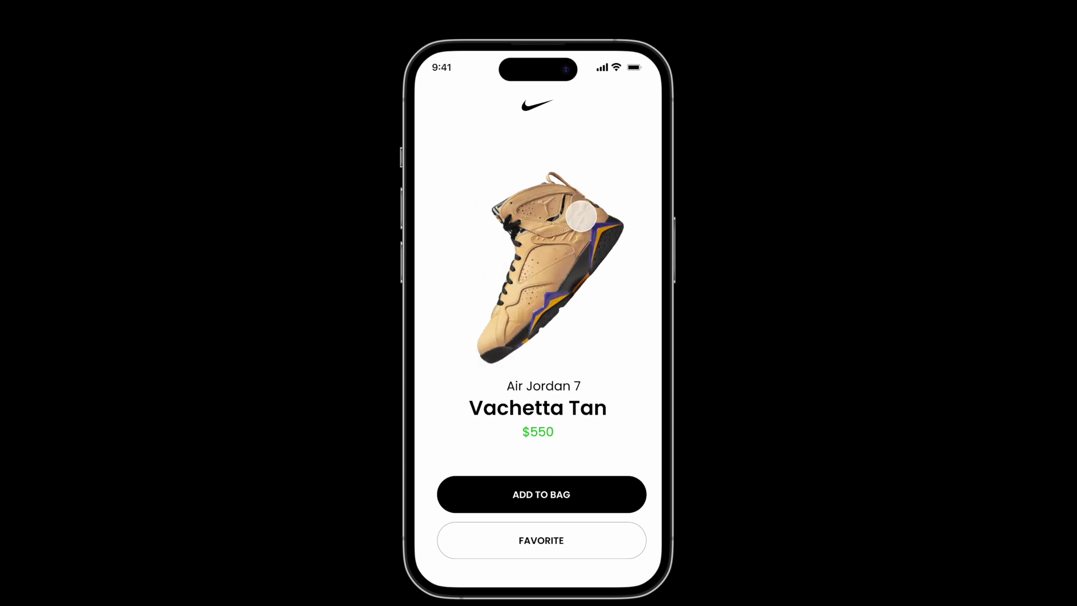
{"action": "left_click", "coordinate": [162, 1]}
{"action": "scroll", "coordinate": [329, 192], "scroll_direction": "left", "scroll_amount": 2}
- Rotate the Limestone shoe image inside Sneaker-1 to 50°
{"action": "scroll", "coordinate": [329, 192], "scroll_direction": "up", "scroll_amount": 3}
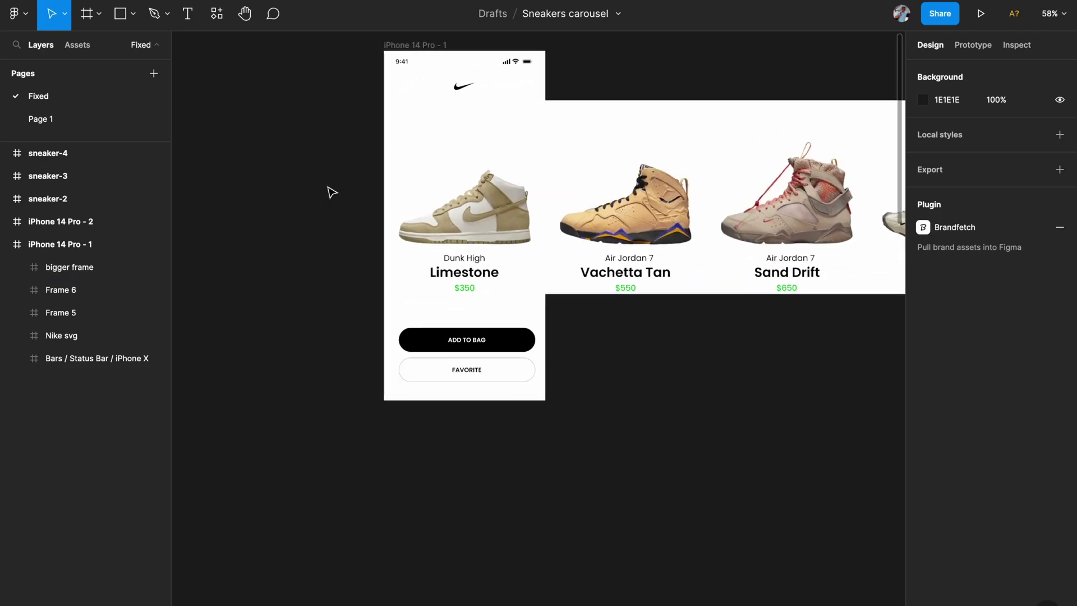
{"action": "double_click", "coordinate": [469, 213]}
{"action": "left_click", "coordinate": [465, 205]}
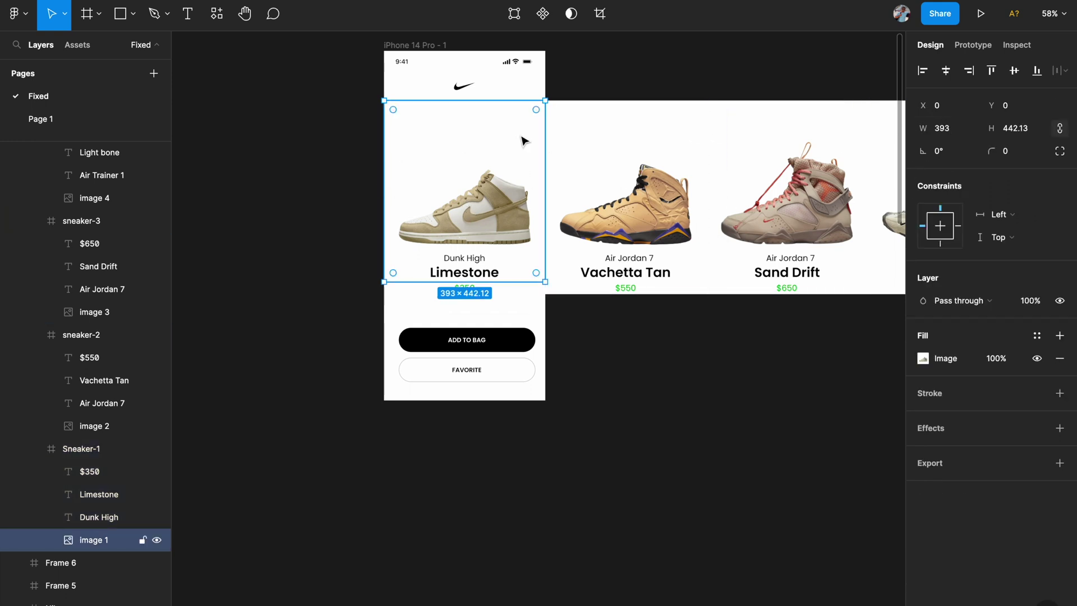
{"action": "left_click", "coordinate": [944, 151]}
{"action": "type", "text": "5"}
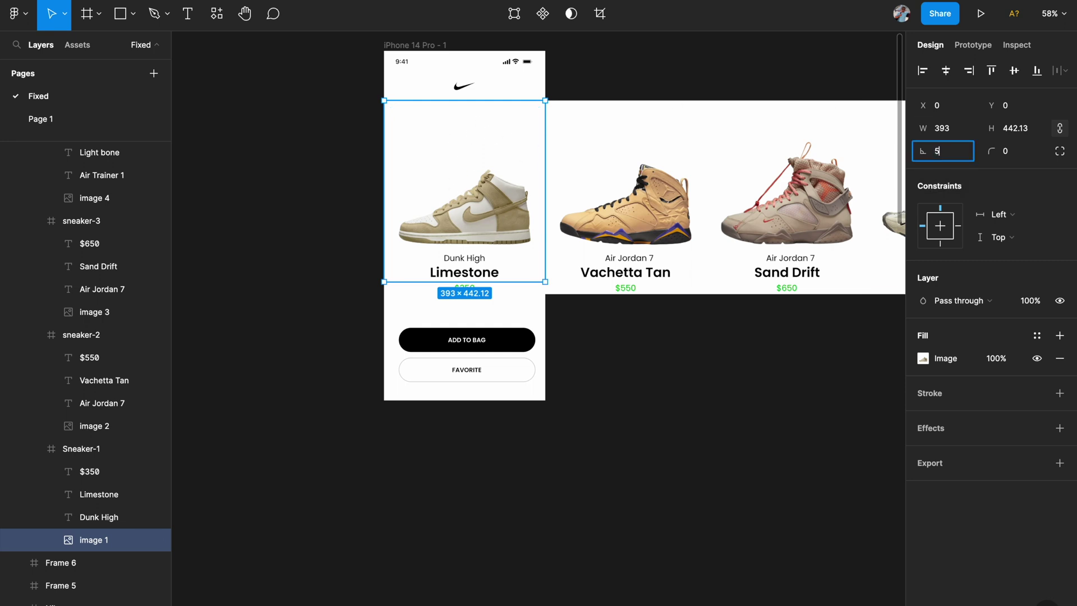
{"action": "type", "text": "0"}
{"action": "key", "text": "Return"}
- Shift the tilted shoe up and left within its card
{"action": "scroll", "coordinate": [548, 276], "scroll_direction": "up", "scroll_amount": 3}
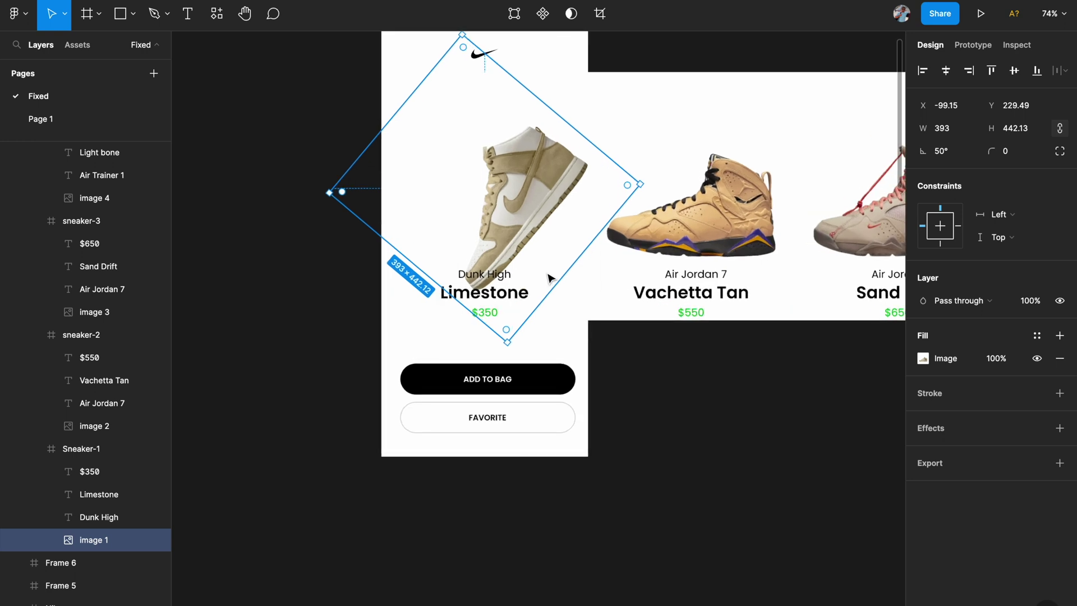
{"action": "left_click_drag", "start_coordinate": [513, 201], "coordinate": [491, 176]}
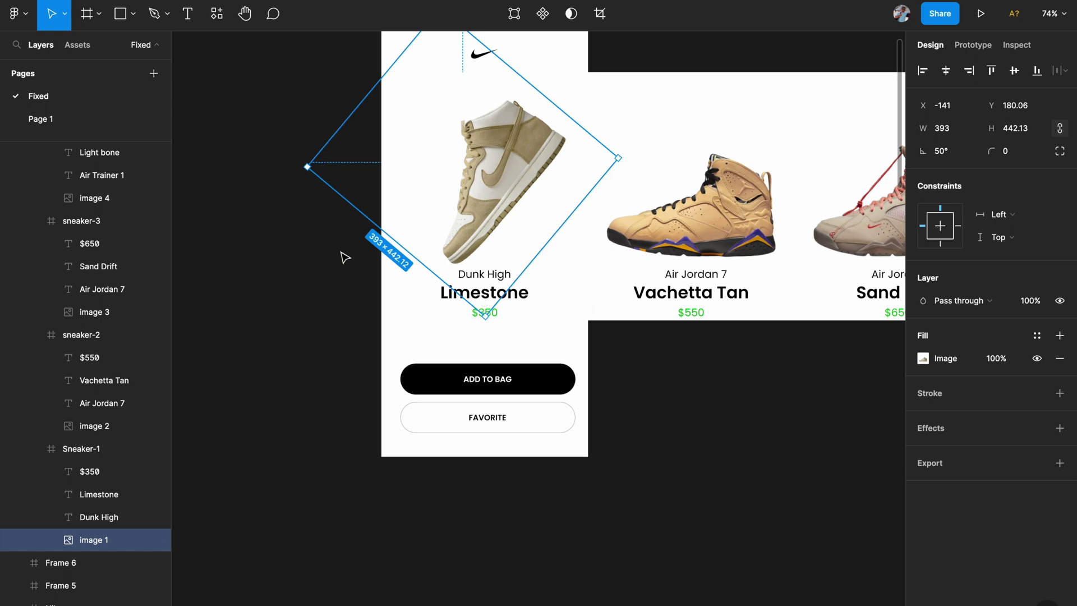
{"action": "left_click", "coordinate": [317, 281]}
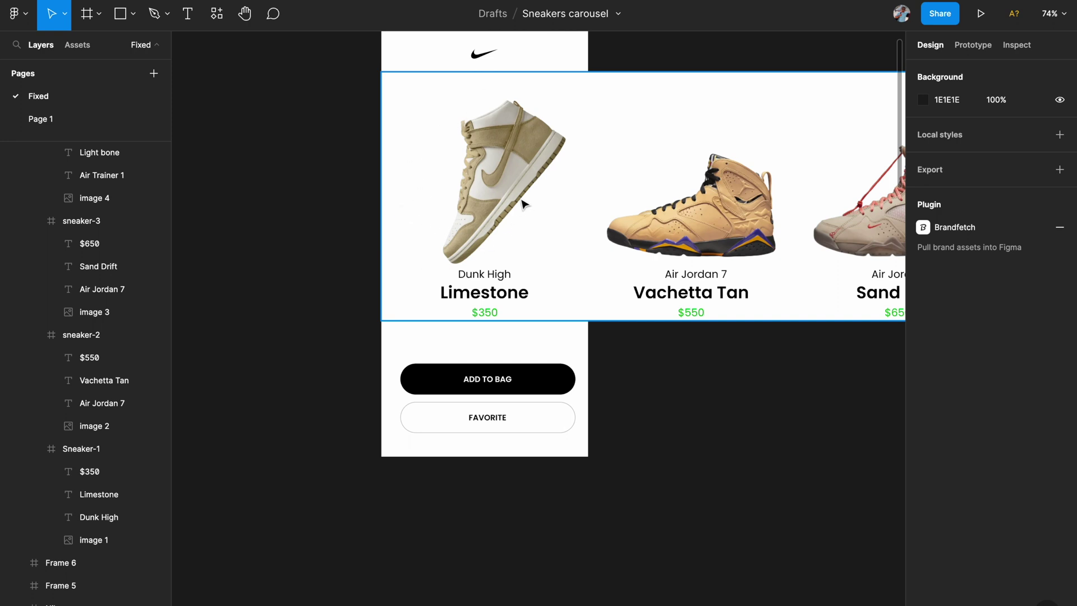
- Select the Vachetta Tan card inside the bigger frame
{"action": "scroll", "coordinate": [749, 232], "scroll_direction": "right", "scroll_amount": 2}
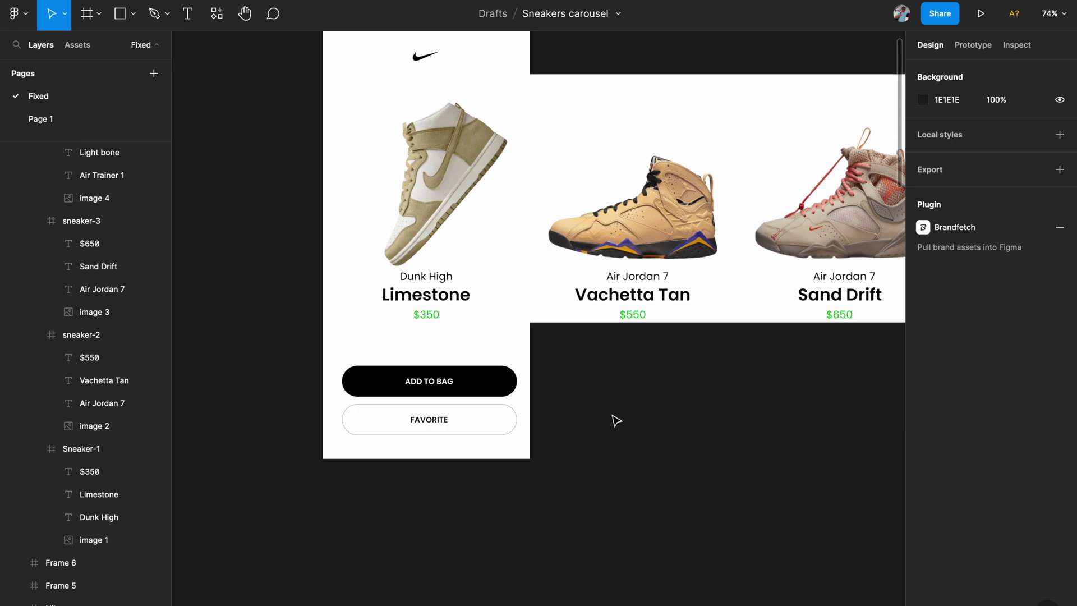
{"action": "scroll", "coordinate": [577, 265], "scroll_direction": "right", "scroll_amount": 2}
{"action": "left_click", "coordinate": [592, 227]}
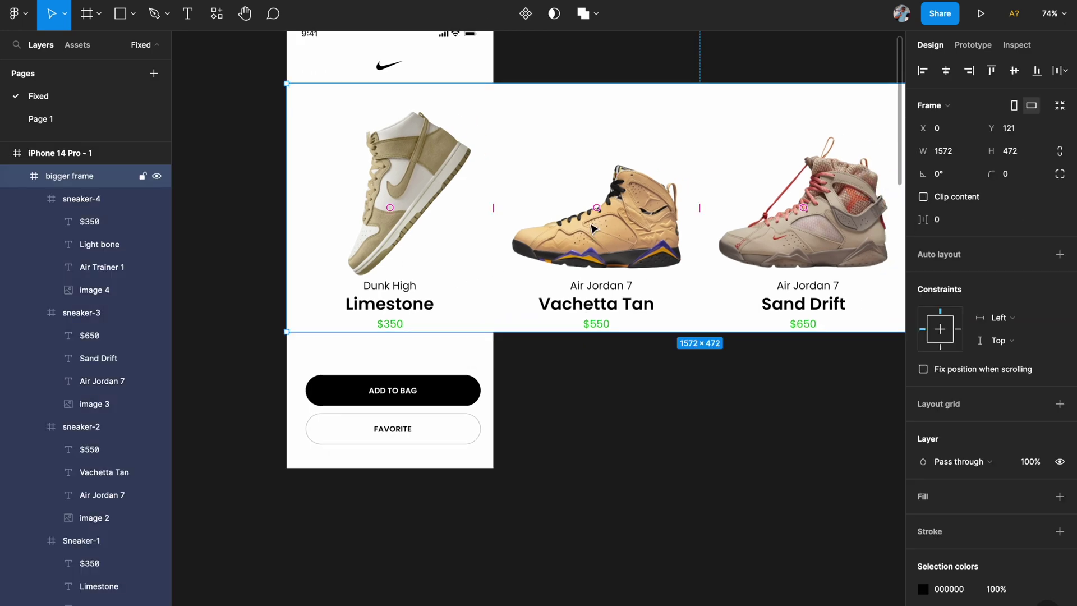
{"action": "left_click", "coordinate": [592, 227]}
{"action": "key", "text": "ctrl+Tab"}
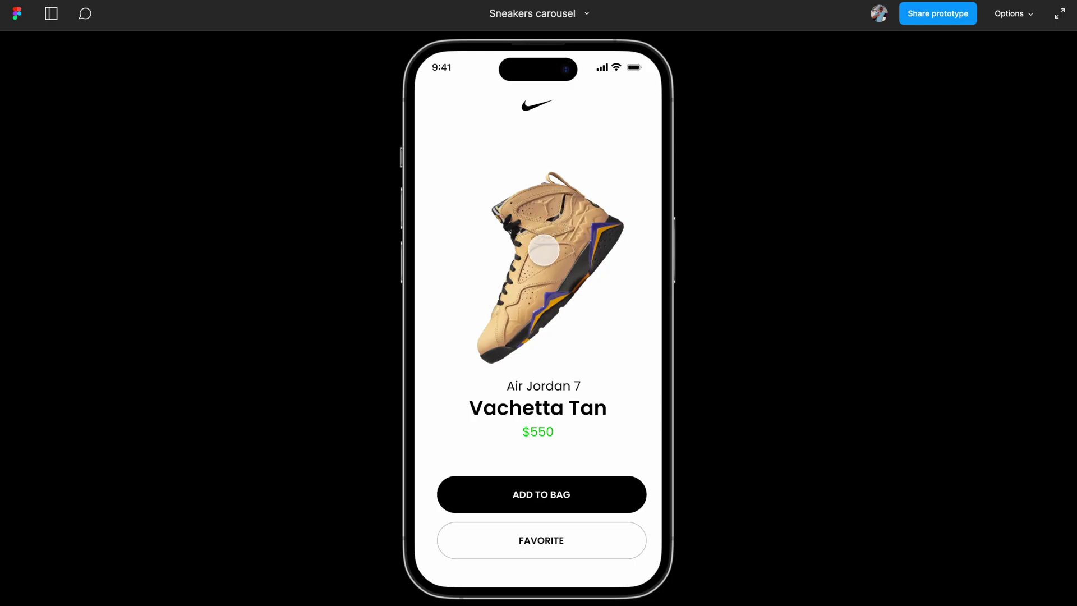
{"action": "key", "text": "r"}
{"action": "left_click_drag", "start_coordinate": [570, 272], "coordinate": [507, 270]}
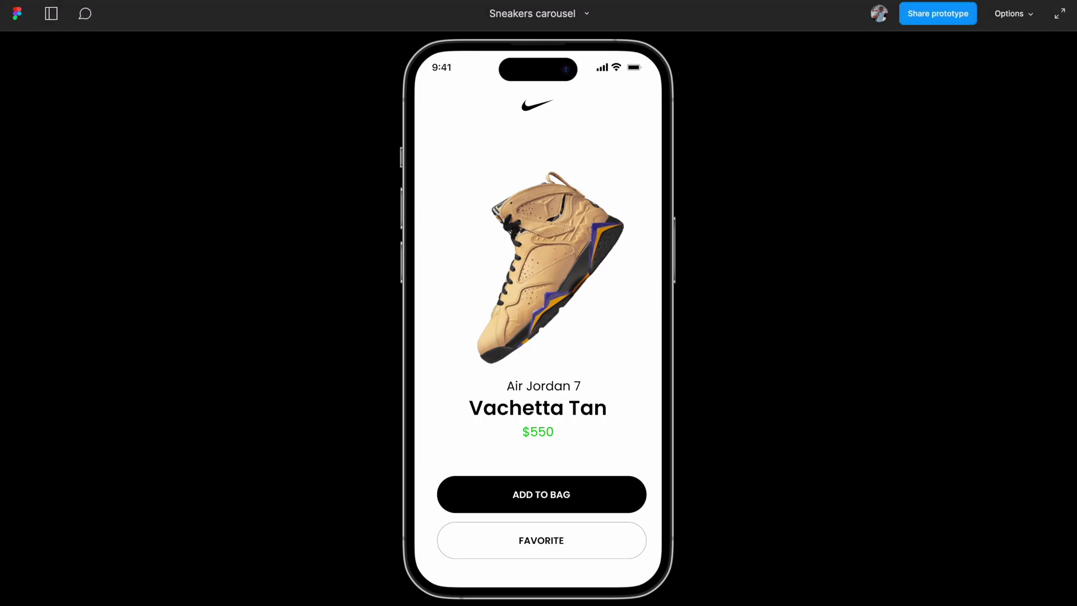
{"action": "left_click", "coordinate": [147, 1]}
{"action": "scroll", "coordinate": [424, 351], "scroll_direction": "right", "scroll_amount": 2}
{"action": "scroll", "coordinate": [424, 352], "scroll_direction": "down", "scroll_amount": 3}
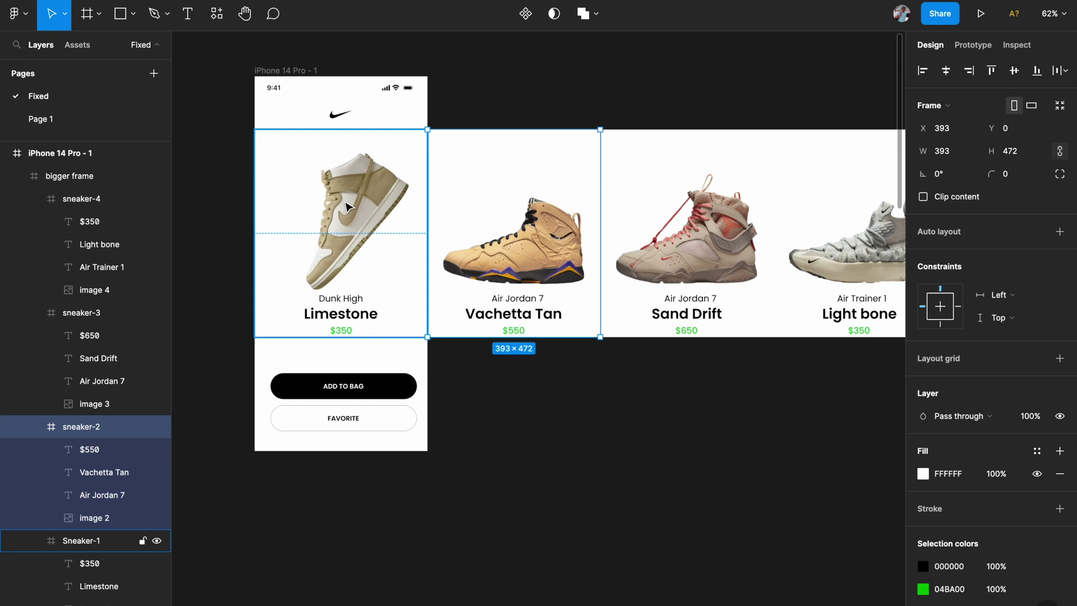
- Scale the Vachetta Tan, Sand Drift and Light bone cards together down to 0.88x
{"action": "scroll", "coordinate": [448, 203], "scroll_direction": "right", "scroll_amount": 2}
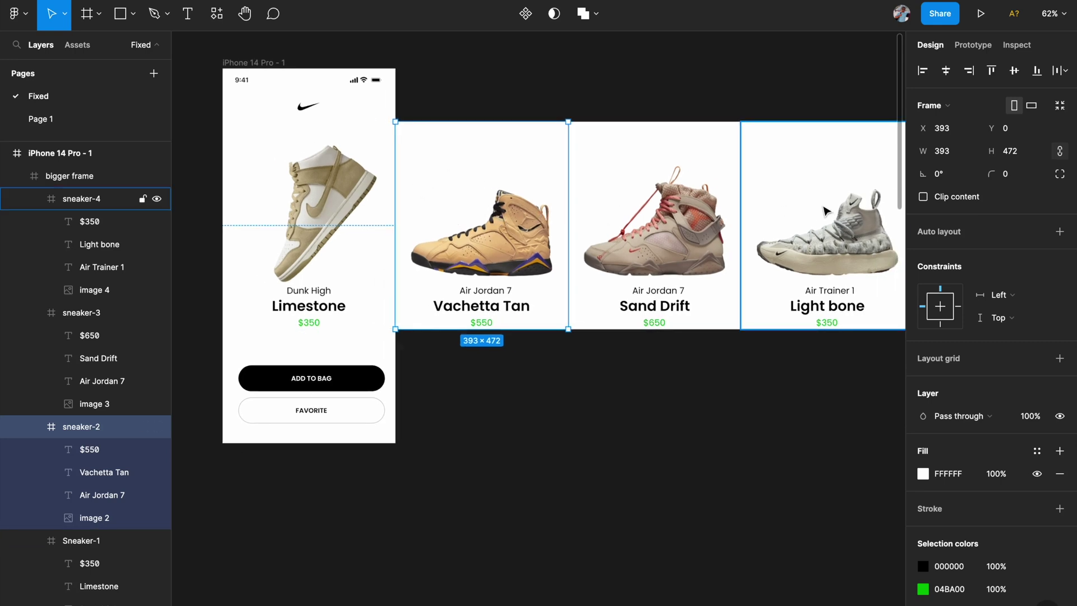
{"action": "left_click", "coordinate": [630, 199], "text": "shift"}
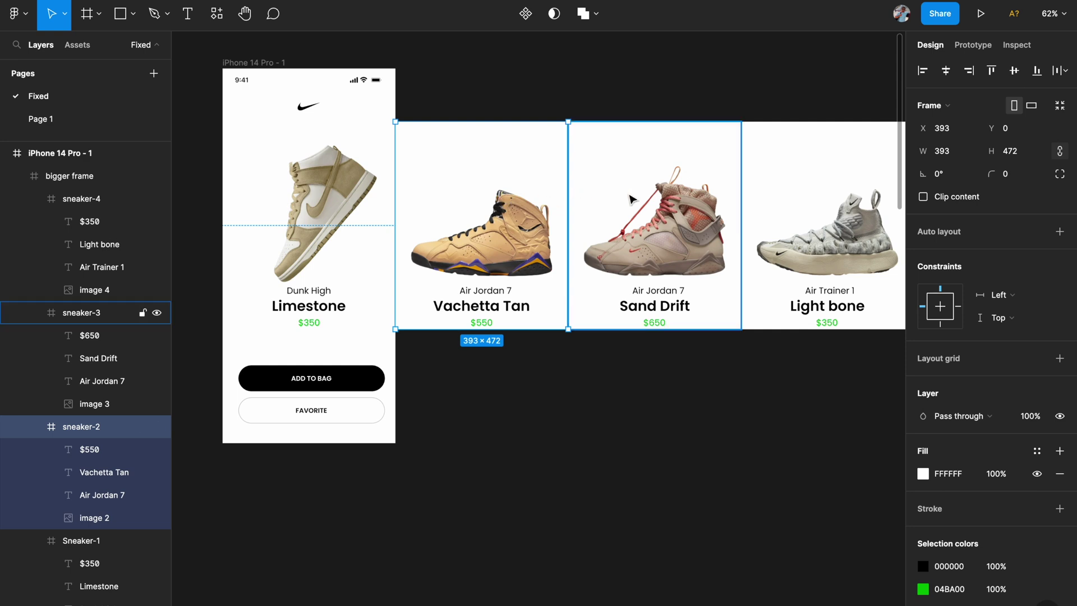
{"action": "left_click", "coordinate": [784, 204], "text": "shift"}
{"action": "scroll", "coordinate": [784, 204], "scroll_direction": "down", "scroll_amount": 2}
{"action": "scroll", "coordinate": [784, 205], "scroll_direction": "right", "scroll_amount": 1}
{"action": "scroll", "coordinate": [784, 204], "scroll_direction": "up", "scroll_amount": 1}
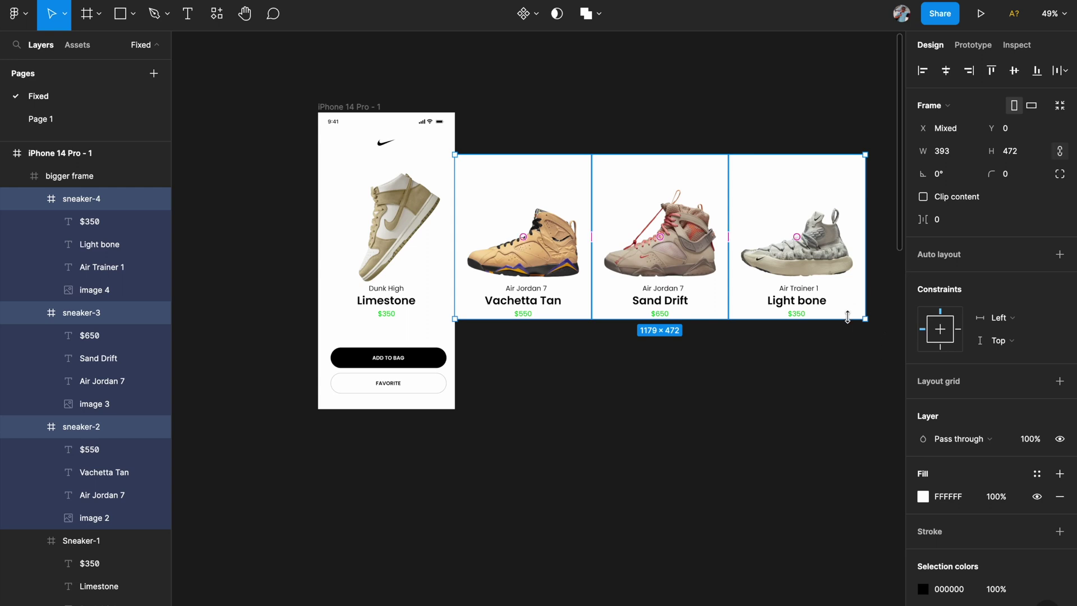
{"action": "key", "text": "k"}
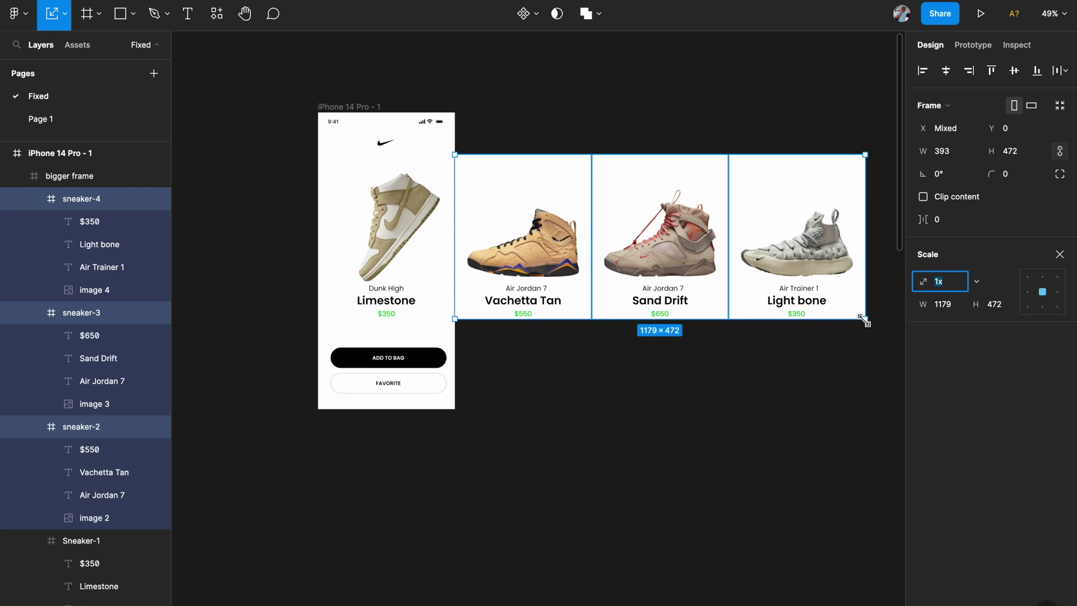
{"action": "left_click", "coordinate": [864, 321]}
{"action": "left_click_drag", "start_coordinate": [864, 320], "coordinate": [817, 288]}
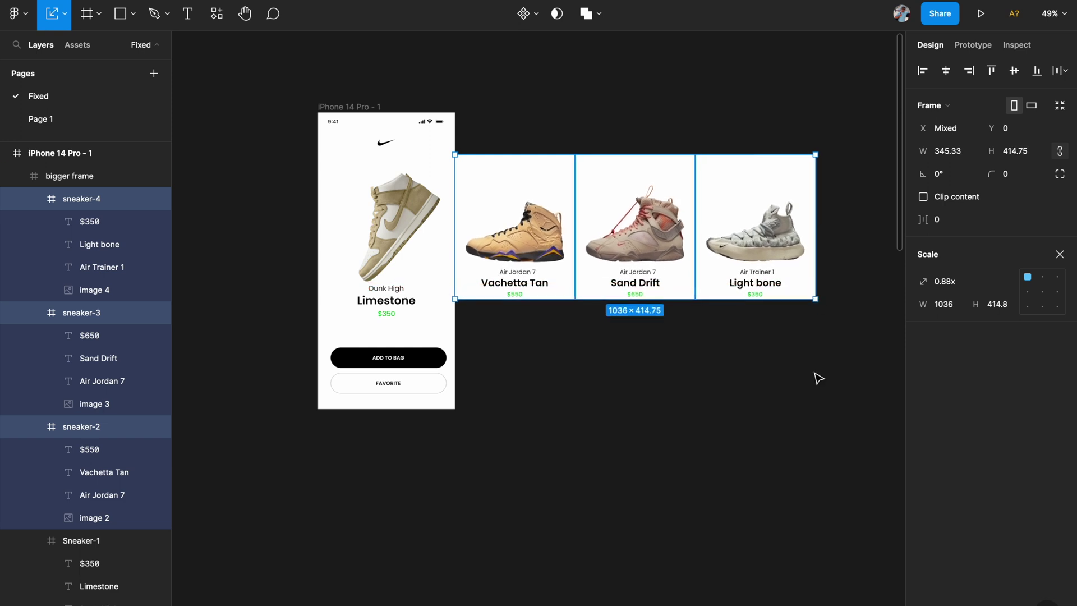
- Vertically centre the Vachetta Tan, Sand Drift and Light bone cards at Y 29 in the strip
{"action": "left_click", "coordinate": [802, 356]}
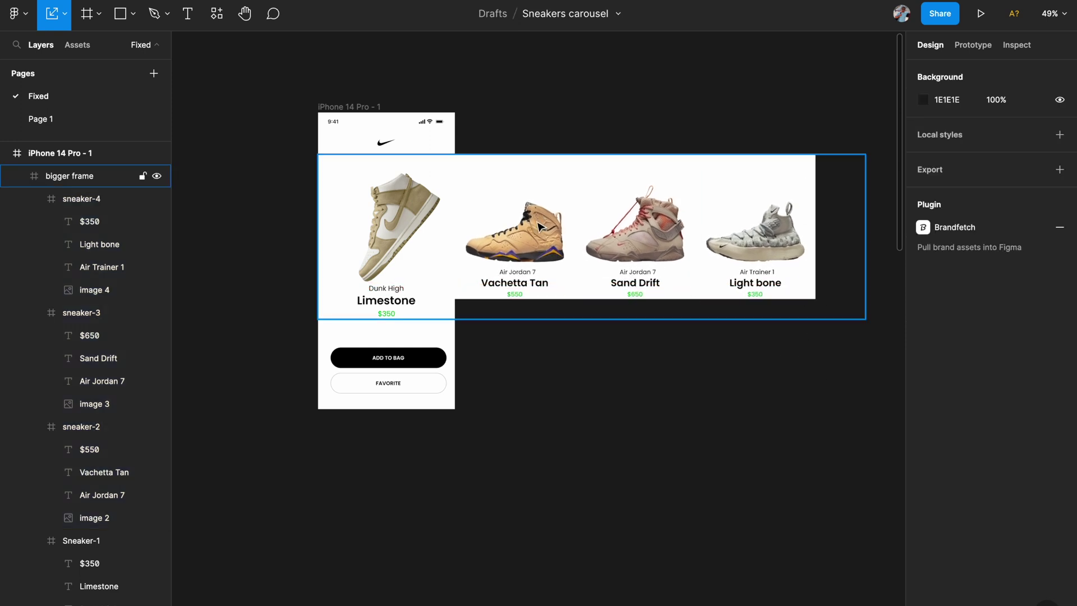
{"action": "left_click", "coordinate": [524, 216]}
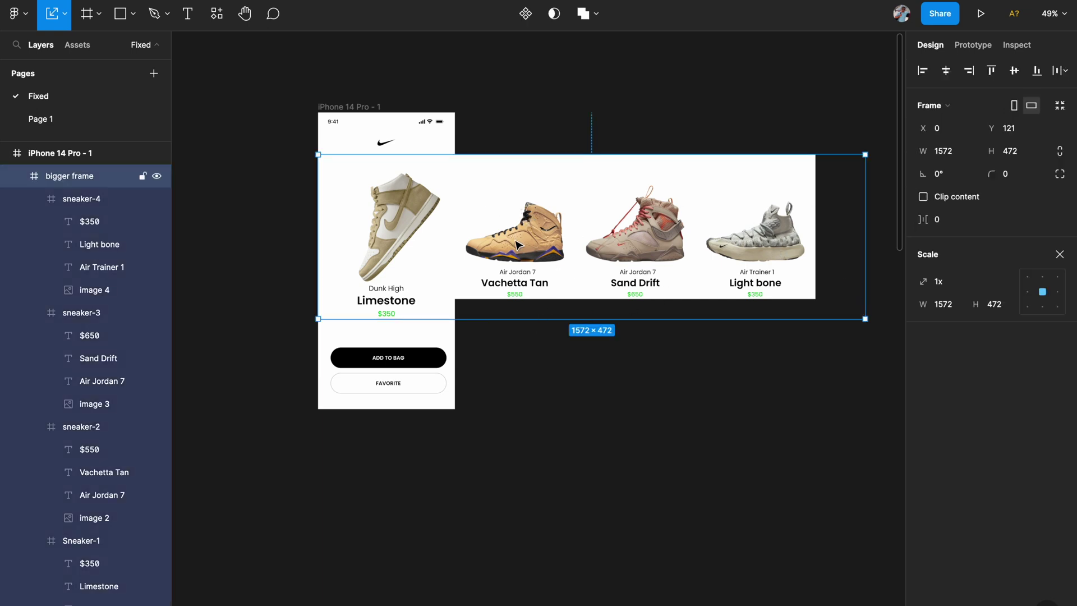
{"action": "left_click", "coordinate": [511, 199]}
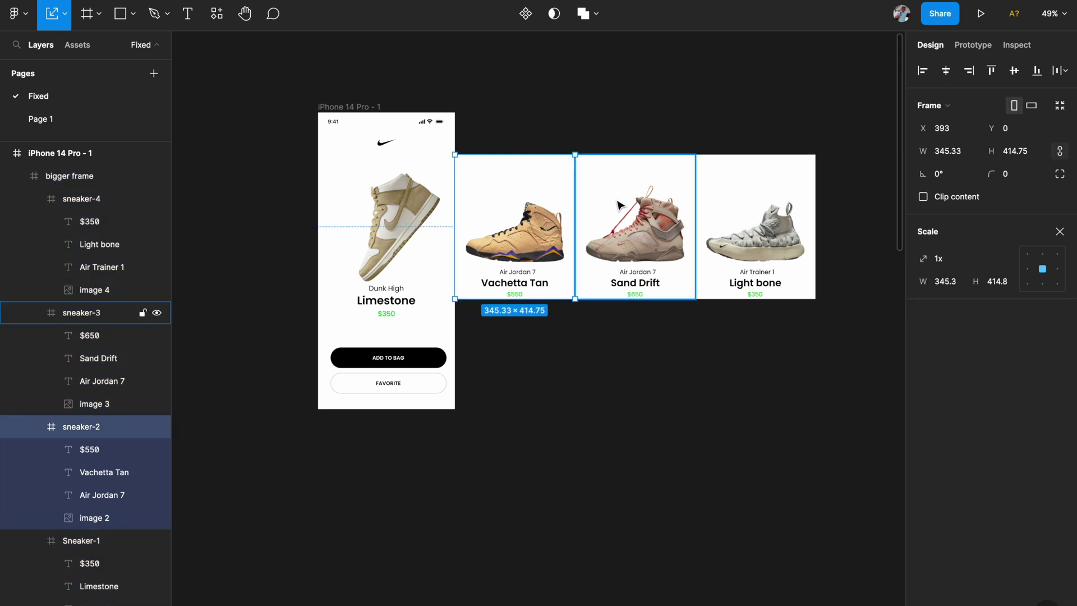
{"action": "left_click", "coordinate": [1014, 71]}
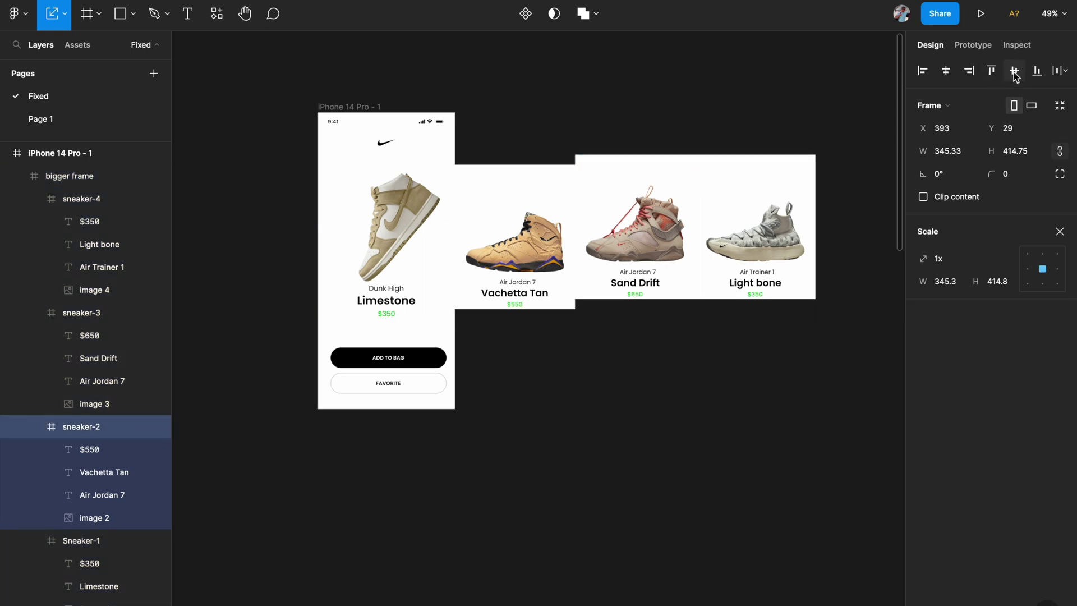
{"action": "left_click", "coordinate": [624, 260]}
{"action": "left_click", "coordinate": [1014, 72]}
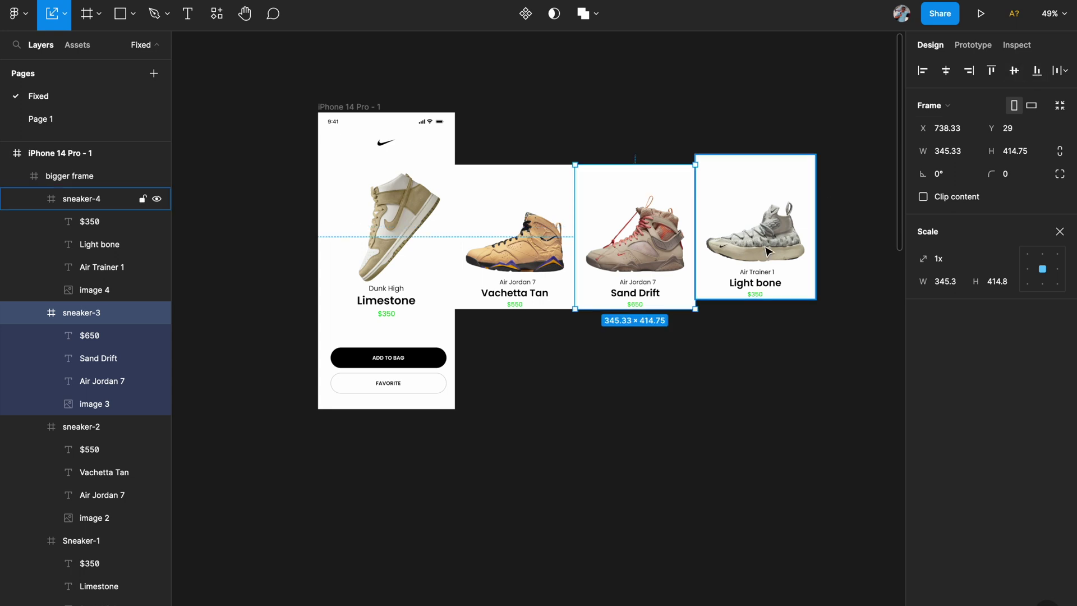
{"action": "left_click", "coordinate": [768, 251]}
{"action": "left_click", "coordinate": [1014, 72]}
{"action": "left_click", "coordinate": [646, 377]}
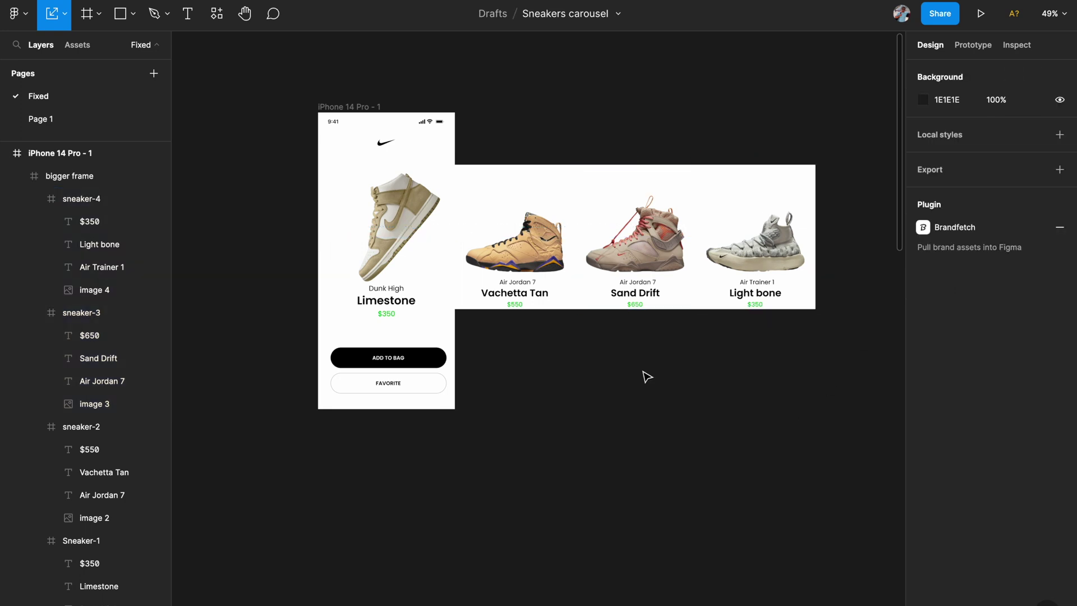
{"action": "left_click", "coordinate": [405, 255]}
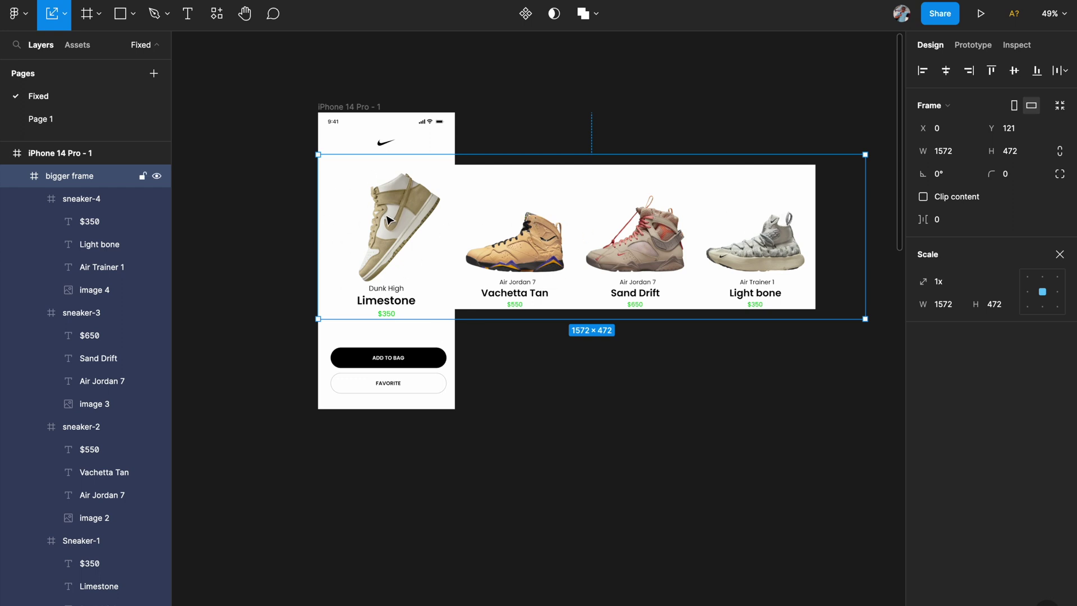
- Clear the bigger frame selection and select the whole iPhone 14 Pro - 1 frame
{"action": "scroll", "coordinate": [388, 220], "scroll_direction": "down", "scroll_amount": 1}
{"action": "scroll", "coordinate": [388, 219], "scroll_direction": "left", "scroll_amount": 1}
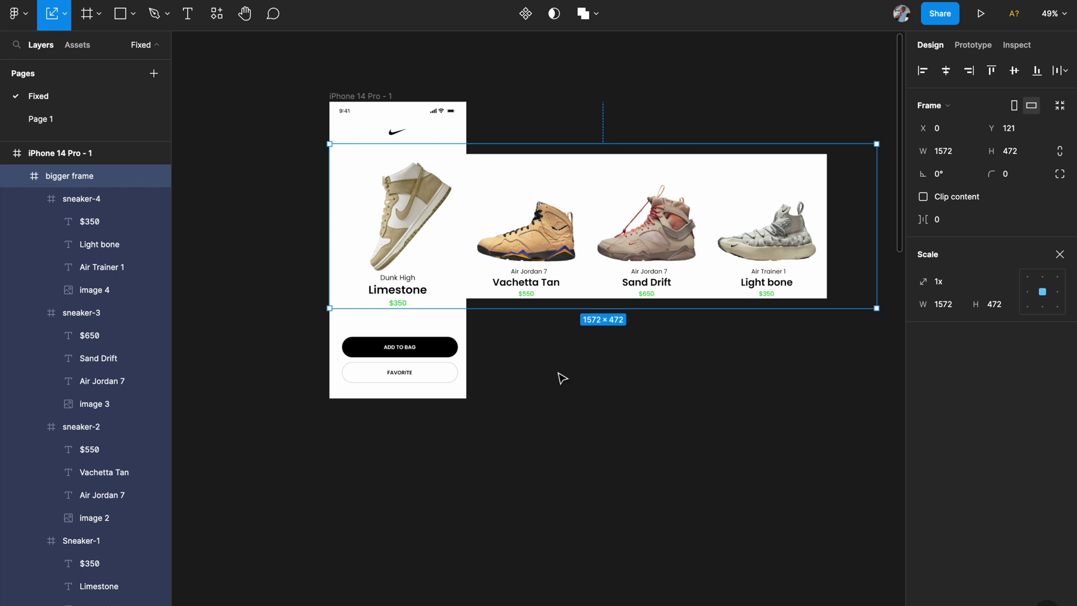
{"action": "left_click", "coordinate": [567, 401]}
{"action": "scroll", "coordinate": [567, 401], "scroll_direction": "down", "scroll_amount": 3}
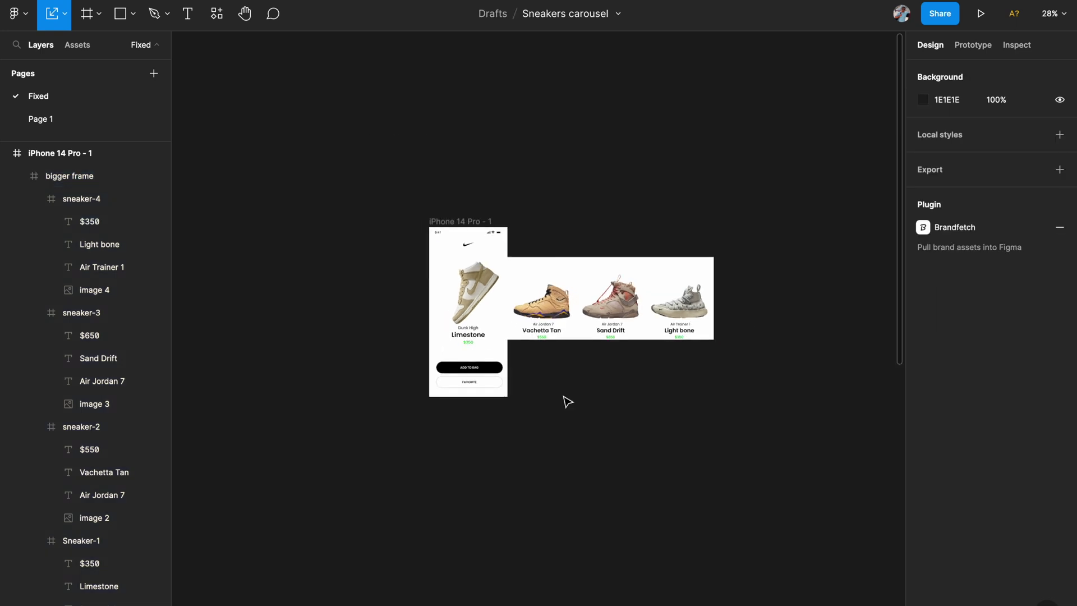
{"action": "scroll", "coordinate": [567, 401], "scroll_direction": "right", "scroll_amount": 2}
{"action": "scroll", "coordinate": [567, 401], "scroll_direction": "down", "scroll_amount": 2}
{"action": "scroll", "coordinate": [326, 289], "scroll_direction": "up", "scroll_amount": 2}
{"action": "left_click", "coordinate": [350, 118]}
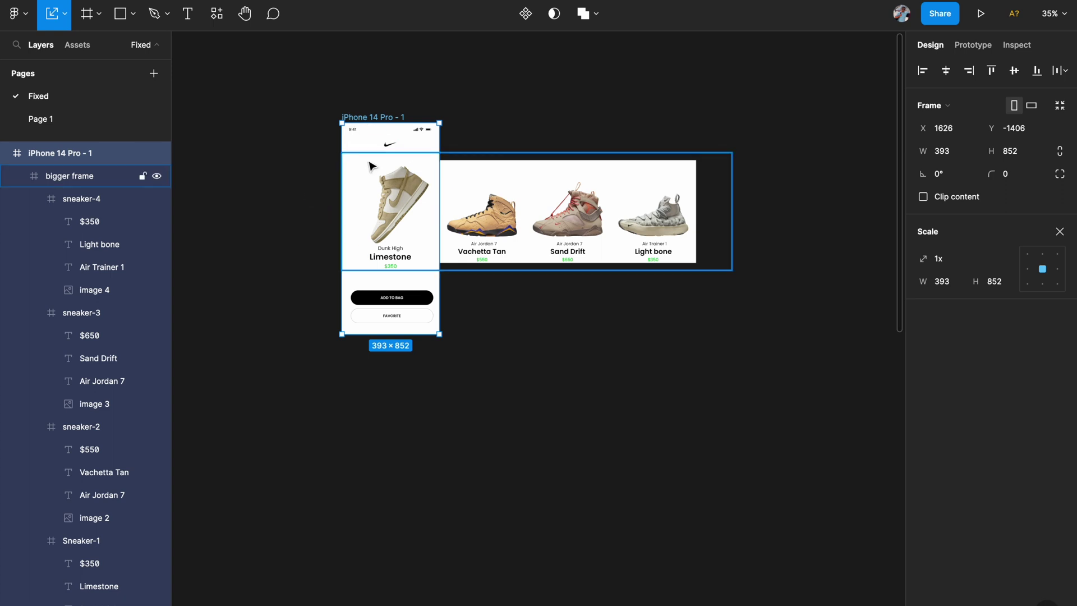
- Alt-drag a copy of the phone frame rightwards, creating iPhone 14 Pro - 3 at X 4583
{"action": "scroll", "coordinate": [365, 151], "scroll_direction": "down", "scroll_amount": 4}
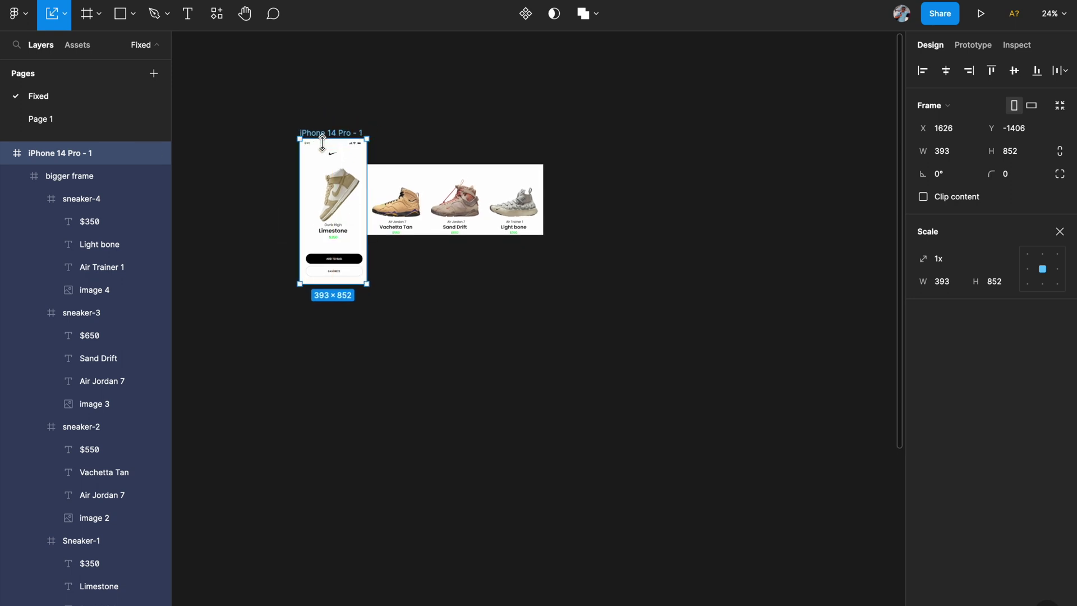
{"action": "key", "text": "v"}
{"action": "key", "text": "alt"}
{"action": "left_click_drag", "start_coordinate": [330, 138], "coordinate": [795, 140]}
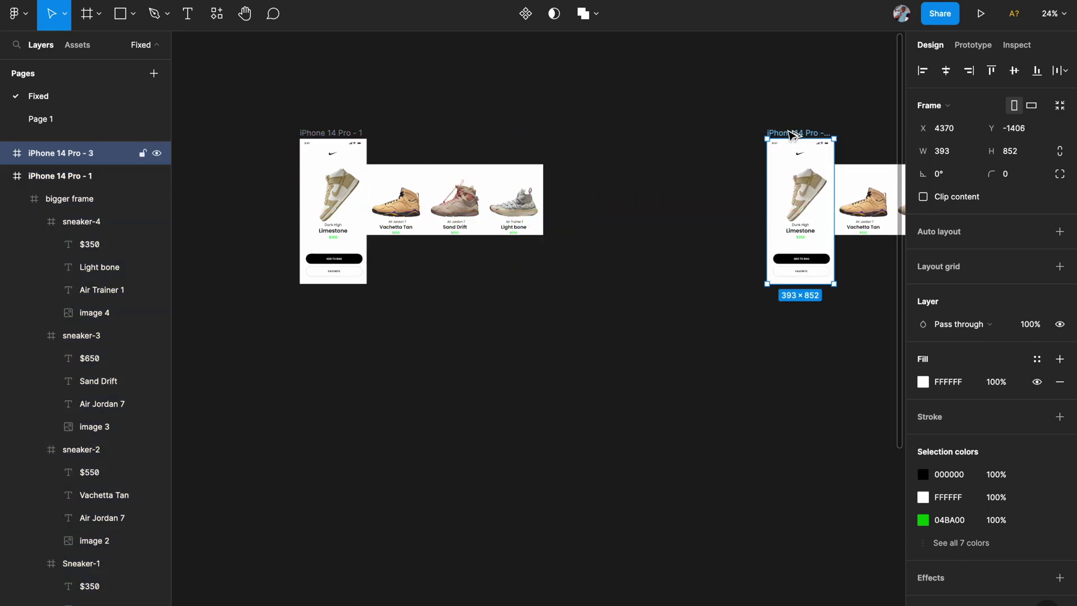
{"action": "scroll", "coordinate": [792, 135], "scroll_direction": "right", "scroll_amount": 3}
{"action": "scroll", "coordinate": [788, 136], "scroll_direction": "right", "scroll_amount": 2}
{"action": "left_click_drag", "start_coordinate": [599, 128], "coordinate": [636, 129]}
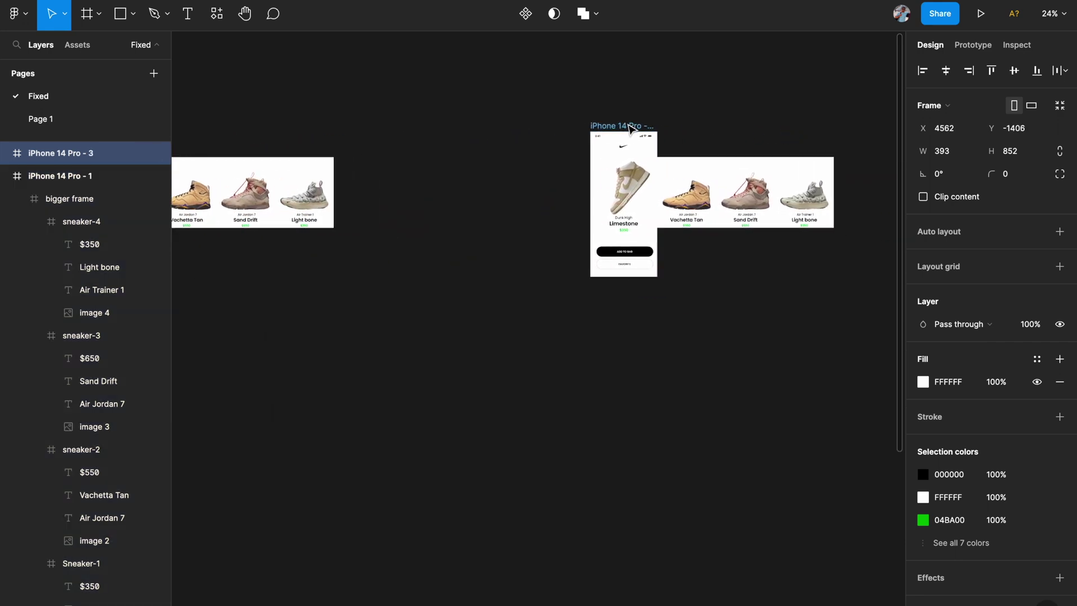
{"action": "scroll", "coordinate": [517, 223], "scroll_direction": "up", "scroll_amount": 4}
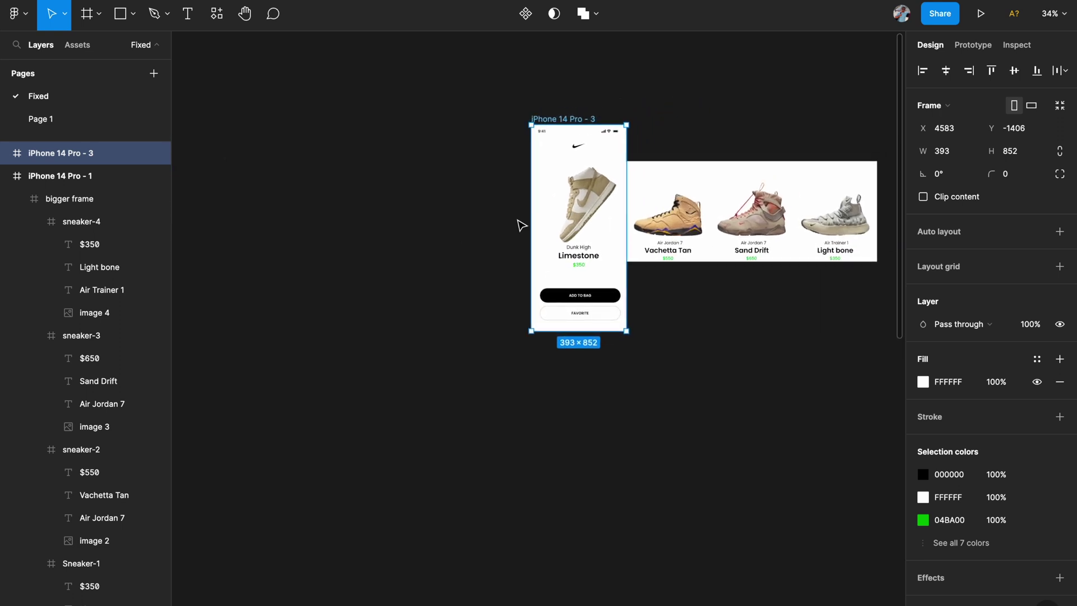
- Slide the sneaker strip in iPhone 14 Pro - 3 left to X -380 so Vachetta Tan fills the screen
{"action": "left_click", "coordinate": [699, 205]}
{"action": "scroll", "coordinate": [699, 205], "scroll_direction": "right", "scroll_amount": 1}
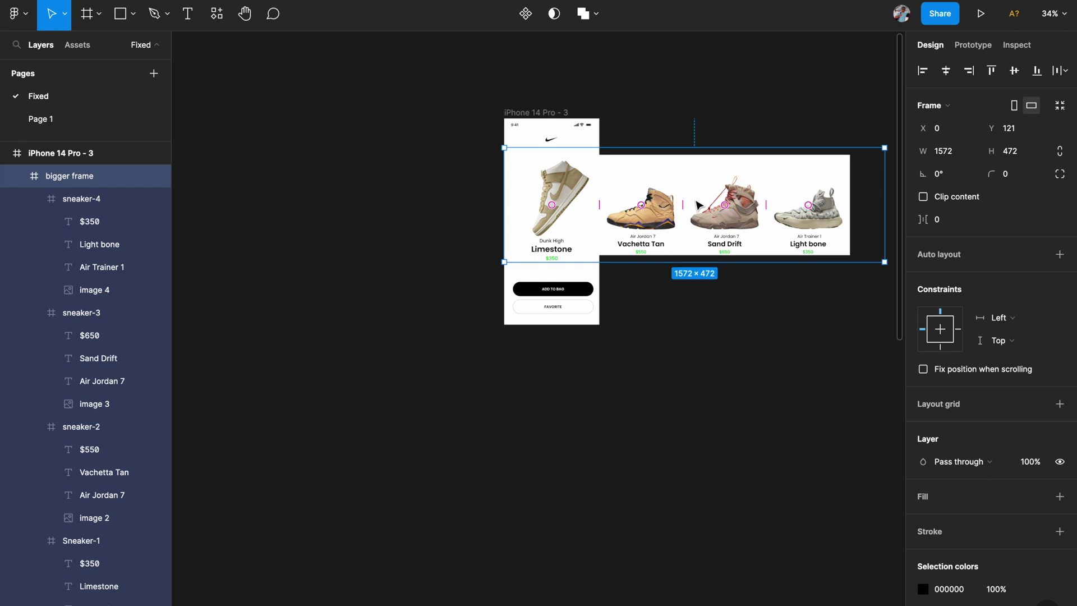
{"action": "key", "text": "shift+Left"}
{"action": "key", "text": "shift+Left"}
{"action": "key", "text": "shift+Left"}
{"action": "key", "text": "shift+Left"}
{"action": "key", "text": "shift+Left"}
{"action": "key", "text": "shift+Left"}
{"action": "key", "text": "shift+Left"}
{"action": "key", "text": "shift+Left"}
{"action": "key", "text": "shift+Left"}
{"action": "key", "text": "shift+Left"}
{"action": "key", "text": "shift+Left"}
{"action": "key", "text": "shift+Left"}
{"action": "key", "text": "shift+Left"}
{"action": "key", "text": "shift+Left"}
{"action": "key", "text": "shift+Left"}
{"action": "key", "text": "shift+Left"}
{"action": "key", "text": "shift+Left"}
{"action": "key", "text": "shift+Left"}
{"action": "key", "text": "shift+Left"}
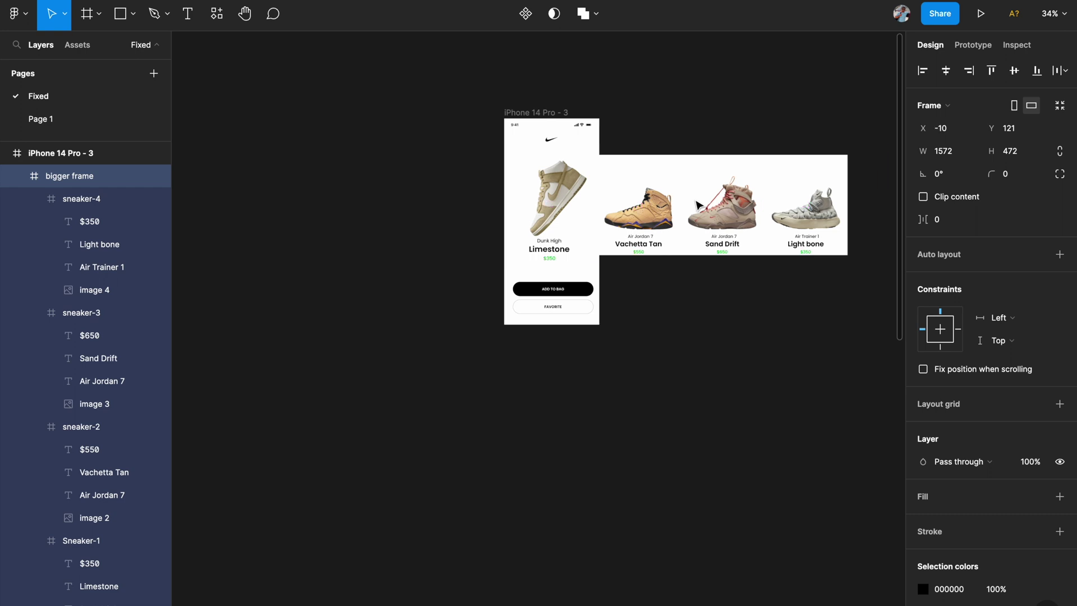
{"action": "key", "text": "shift+Left"}
{"action": "key", "text": "shift+Left"}
{"action": "key", "text": "shift+Left"}
{"action": "key", "text": "shift+Left"}
{"action": "key", "text": "shift+Left"}
{"action": "key", "text": "shift+Left"}
{"action": "key", "text": "shift+Left"}
{"action": "key", "text": "shift+Left"}
{"action": "key", "text": "shift+Left"}
{"action": "key", "text": "shift+Left"}
{"action": "key", "text": "shift+Left"}
{"action": "key", "text": "shift+Left"}
{"action": "key", "text": "shift+Left"}
{"action": "key", "text": "shift+Left"}
{"action": "key", "text": "shift+Left"}
{"action": "key", "text": "shift+Left"}
{"action": "key", "text": "shift+Left"}
{"action": "key", "text": "shift+Left"}
{"action": "key", "text": "shift+Left"}
{"action": "key", "text": "shift+Left"}
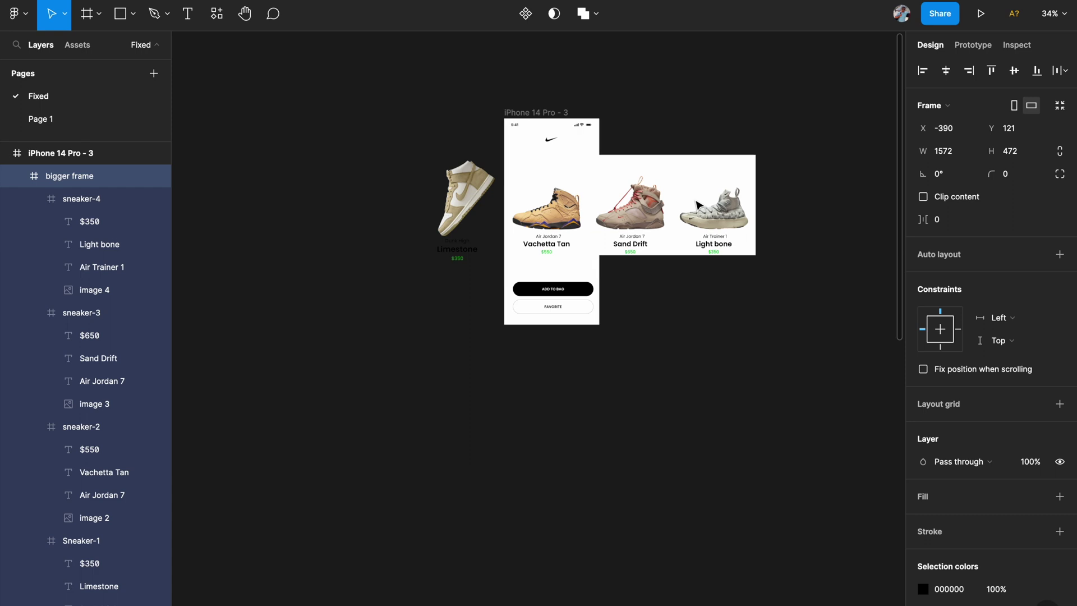
{"action": "key", "text": "shift+Right"}
{"action": "scroll", "coordinate": [464, 237], "scroll_direction": "up", "scroll_amount": 3}
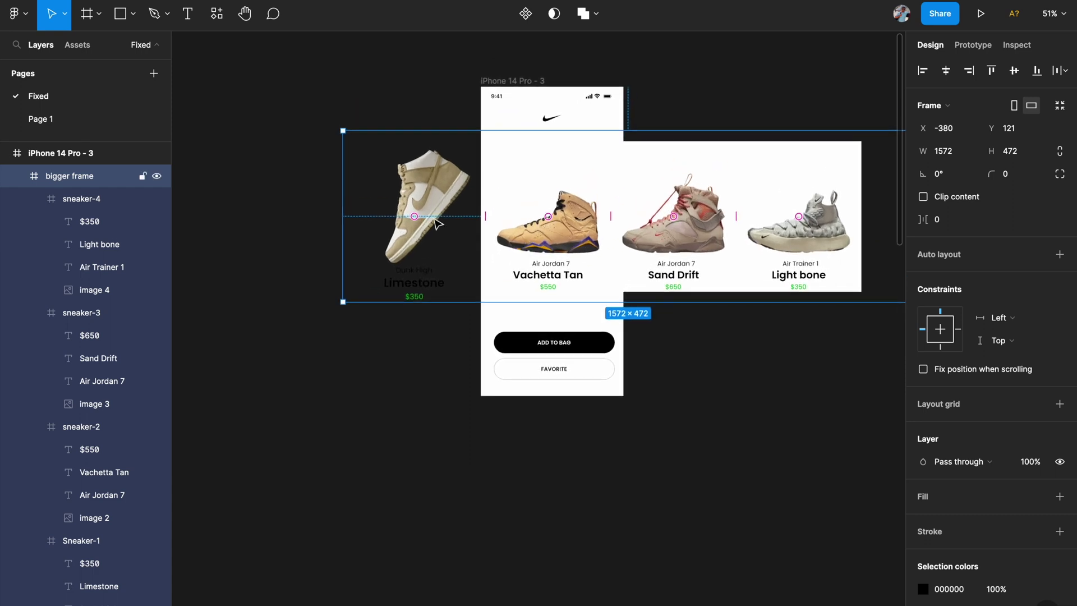
- Reset the Dunk High Limestone image's rotation to 0° so it sits level
{"action": "left_click", "coordinate": [555, 207]}
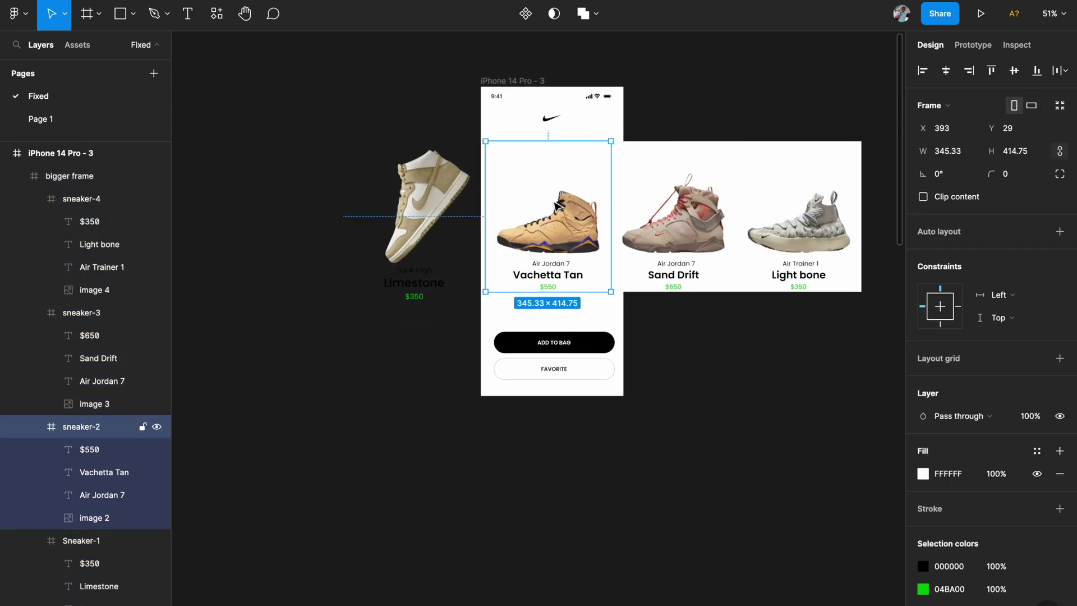
{"action": "left_click", "coordinate": [273, 322]}
{"action": "left_click", "coordinate": [430, 166]}
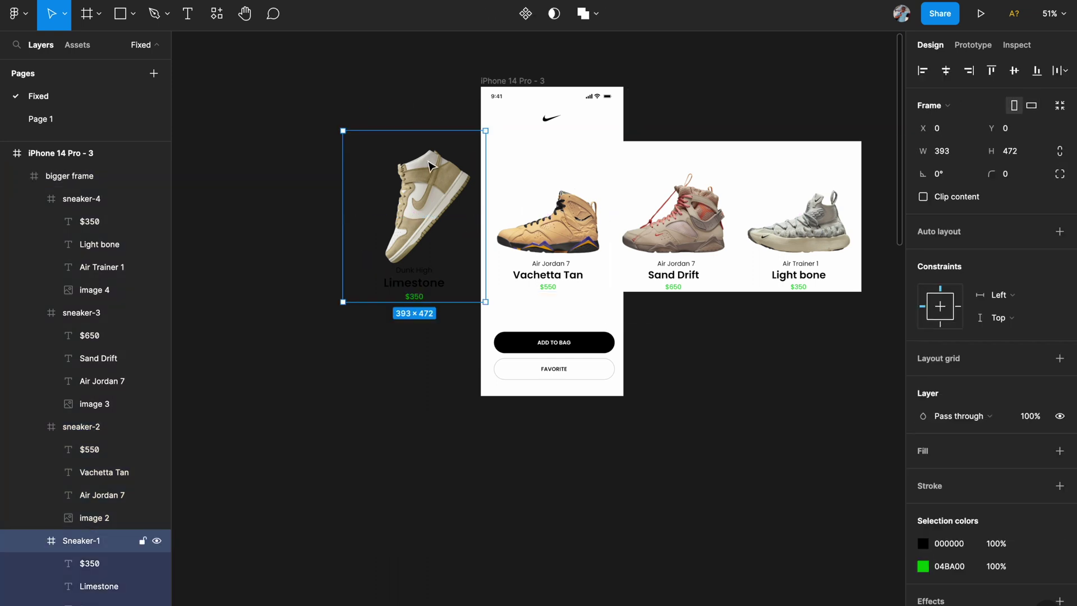
{"action": "double_click", "coordinate": [420, 205]}
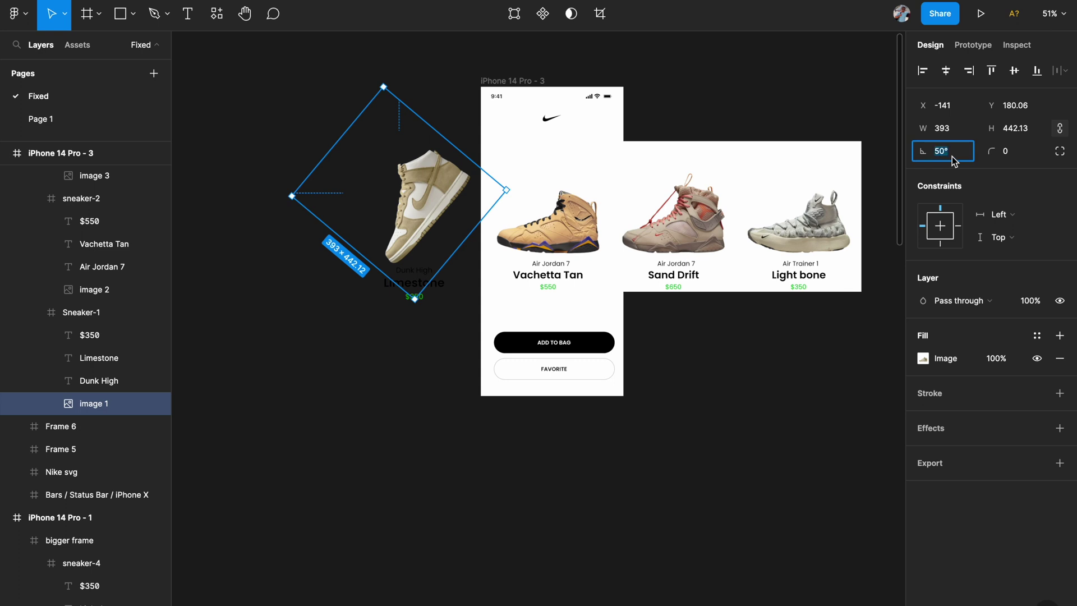
{"action": "type", "text": "0"}
{"action": "key", "text": "Return"}
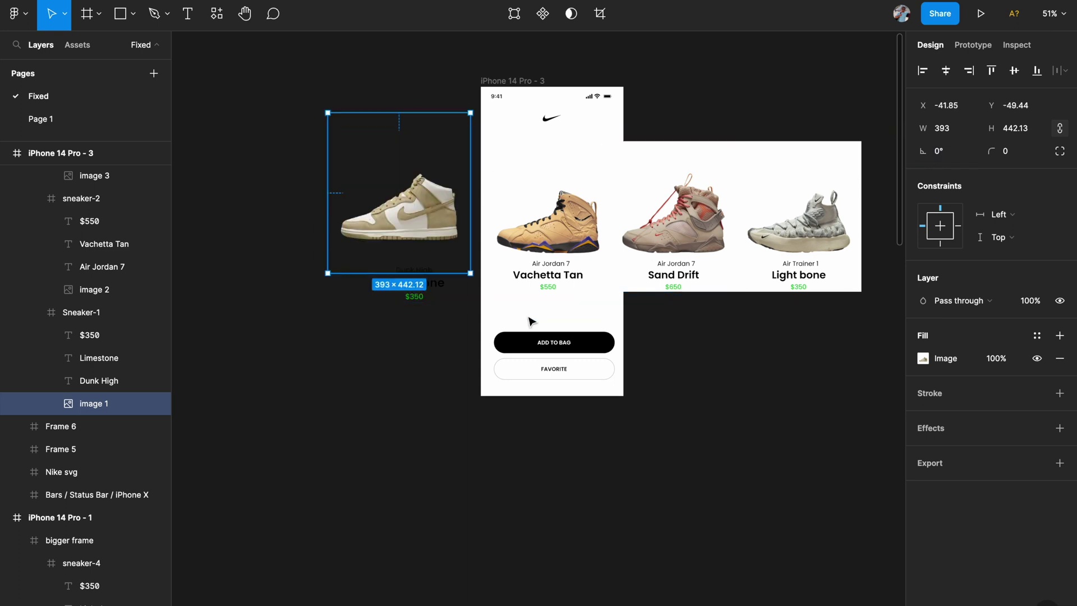
{"action": "left_click", "coordinate": [416, 347]}
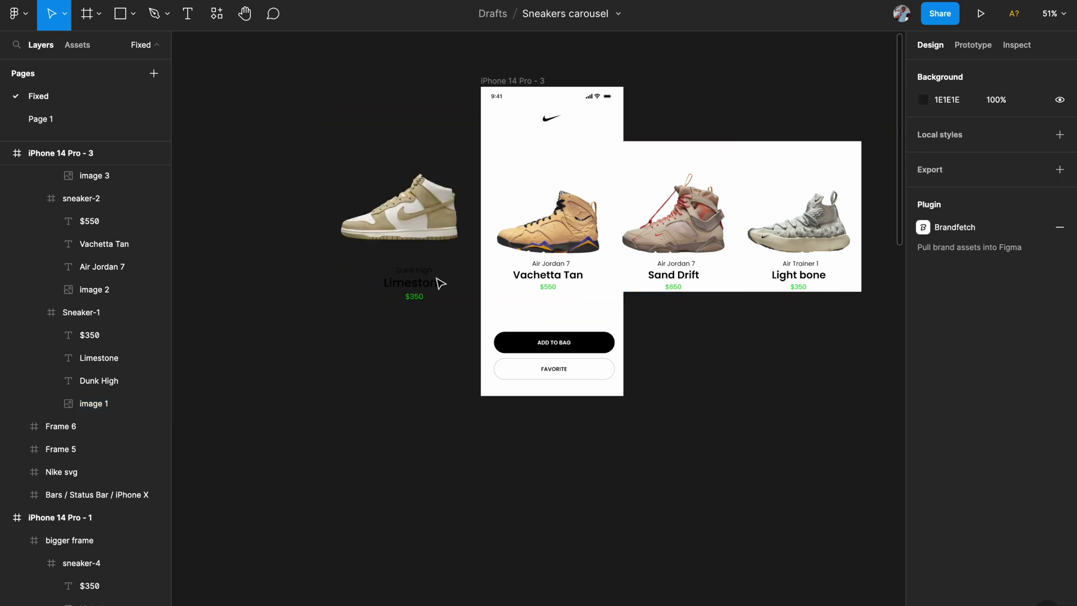
{"action": "double_click", "coordinate": [583, 182]}
{"action": "scroll", "coordinate": [583, 179], "scroll_direction": "up", "scroll_amount": 1}
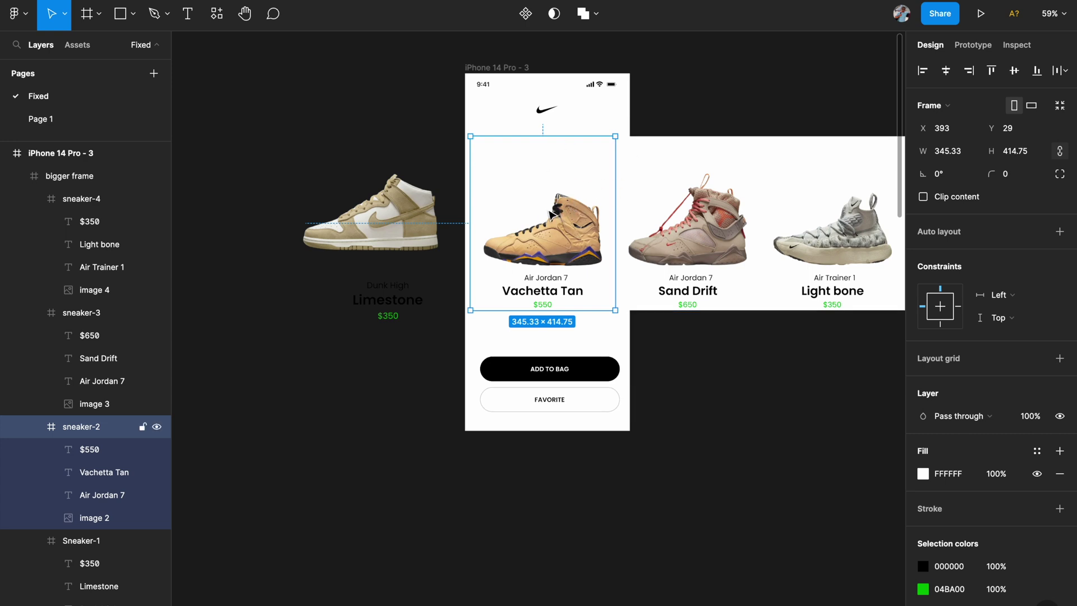
- Scale the Vachetta Tan card proportionally to 393 × 472, larger than its neighbouring cards
{"action": "key", "text": "k"}
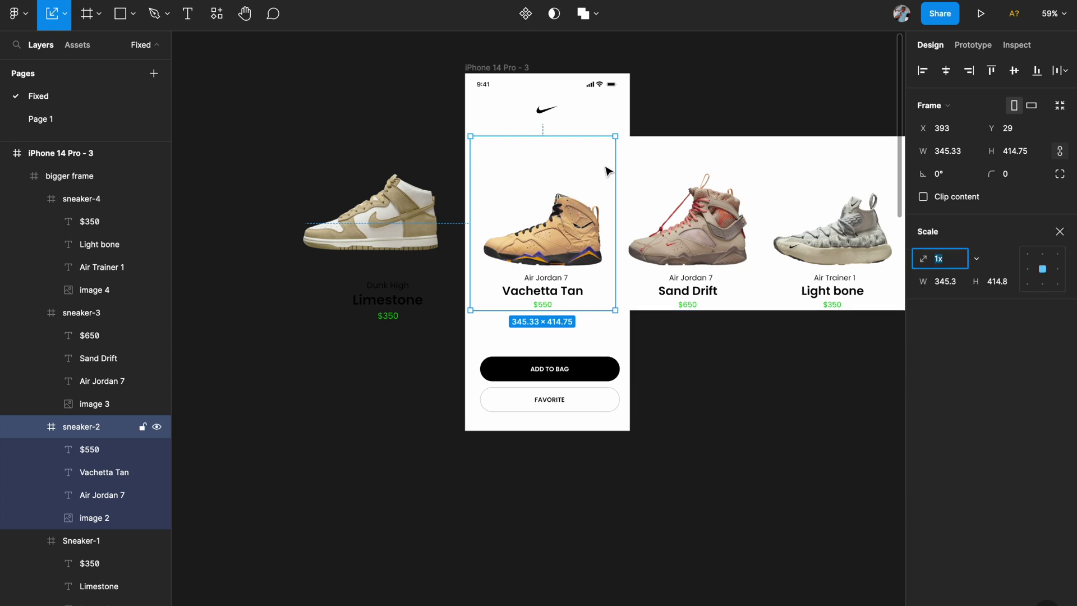
{"action": "left_click", "coordinate": [614, 136]}
{"action": "left_click_drag", "start_coordinate": [614, 135], "coordinate": [630, 119]}
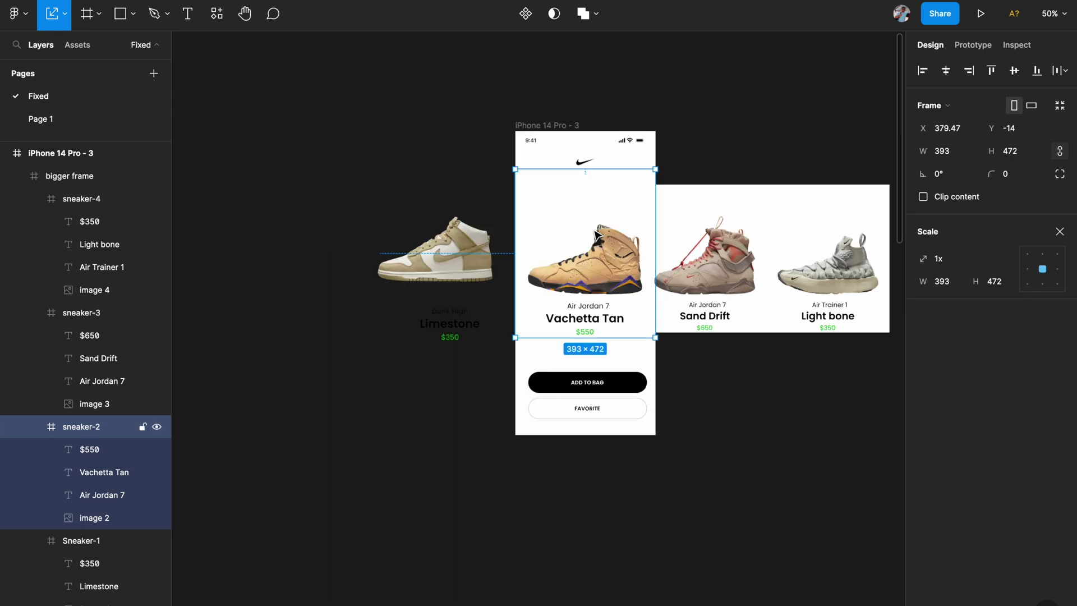
{"action": "scroll", "coordinate": [596, 234], "scroll_direction": "up", "scroll_amount": 2}
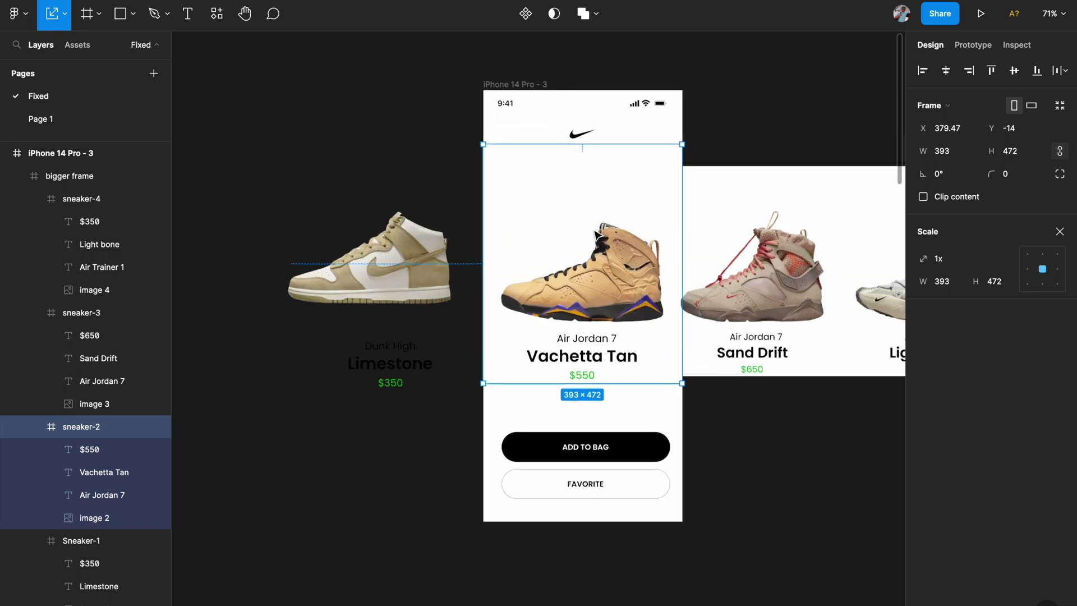
{"action": "left_click", "coordinate": [399, 210]}
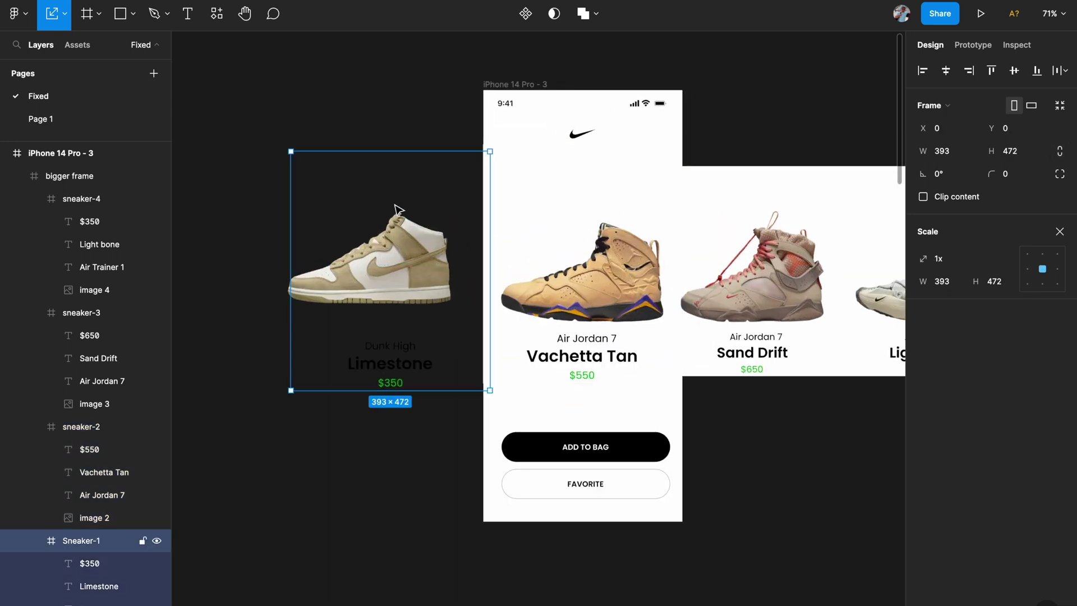
{"action": "scroll", "coordinate": [703, 263], "scroll_direction": "right", "scroll_amount": 5}
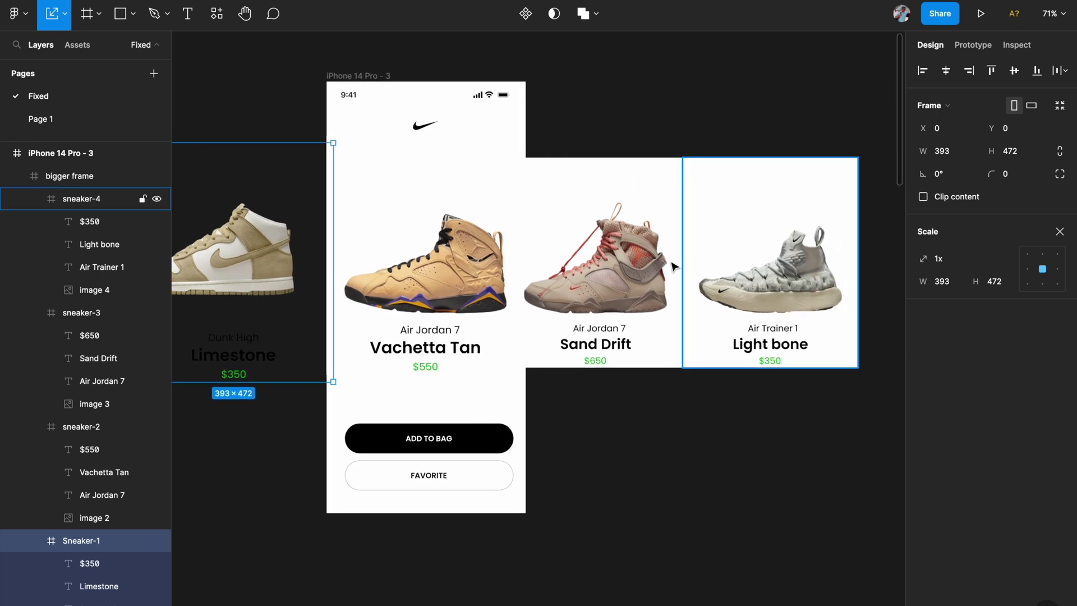
{"action": "left_click", "coordinate": [783, 254]}
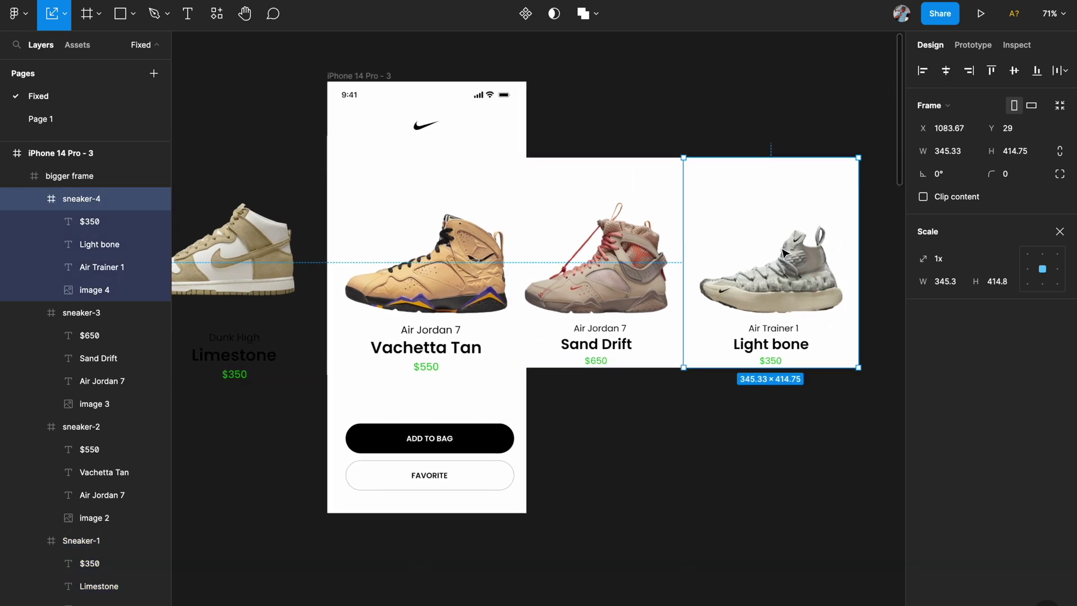
{"action": "scroll", "coordinate": [783, 254], "scroll_direction": "left", "scroll_amount": 5}
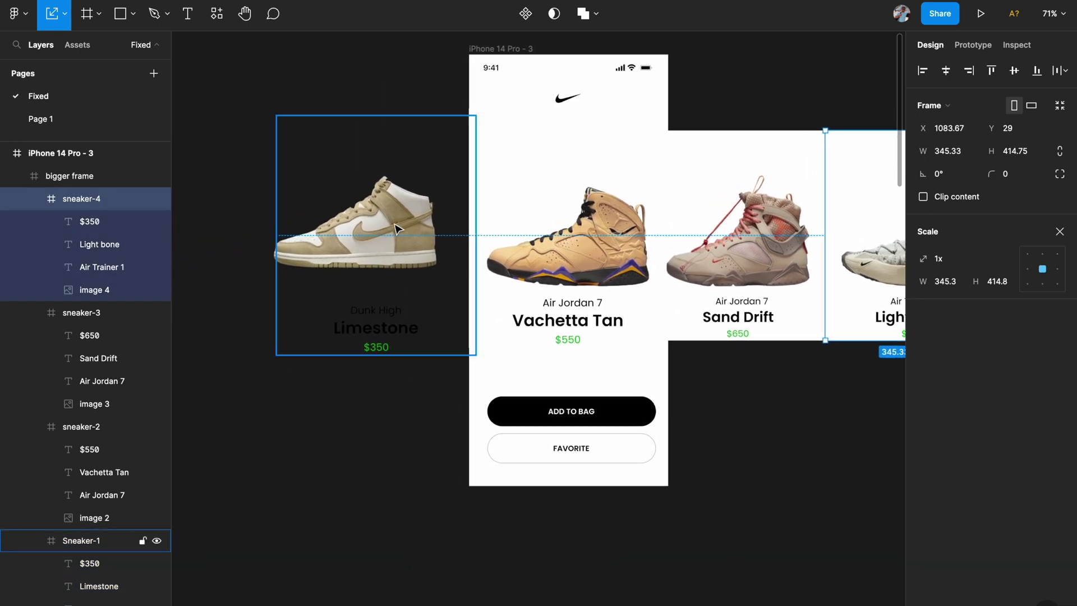
{"action": "left_click", "coordinate": [417, 226]}
{"action": "scroll", "coordinate": [384, 230], "scroll_direction": "down", "scroll_amount": 3}
- Rotate the Vachetta Tan shoe image 50° and nudge it slightly left in its card
{"action": "scroll", "coordinate": [435, 247], "scroll_direction": "down", "scroll_amount": 1}
{"action": "left_click", "coordinate": [537, 282]}
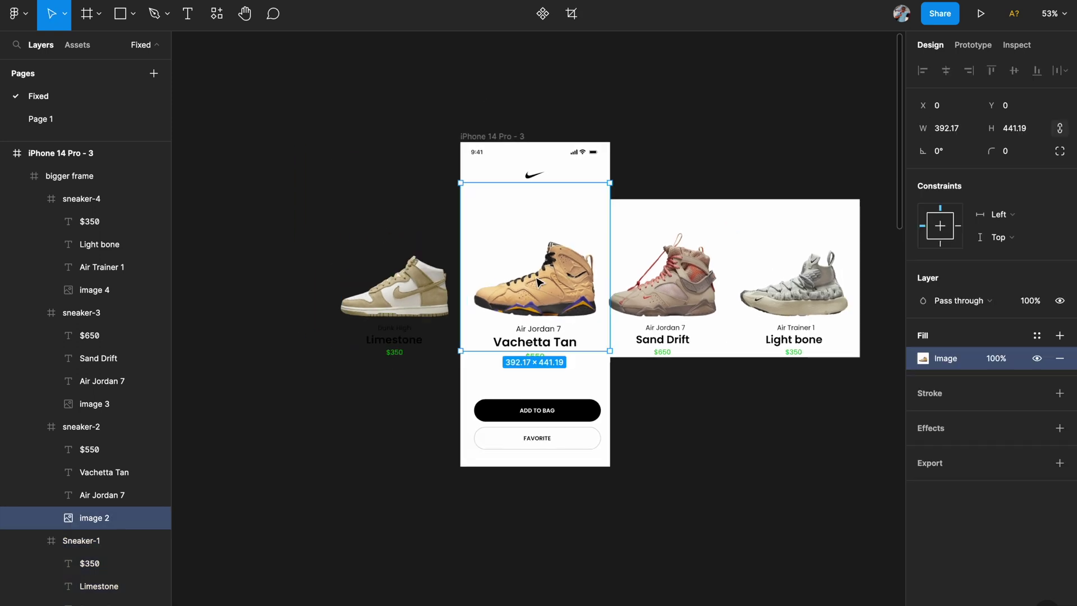
{"action": "left_click", "coordinate": [955, 148]}
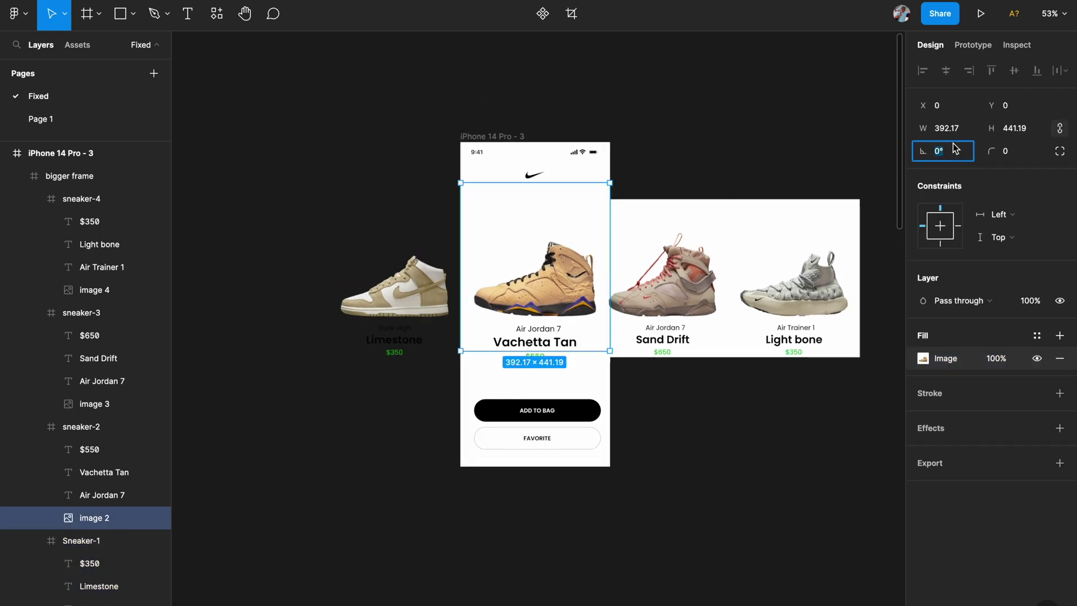
{"action": "type", "text": "50"}
{"action": "key", "text": "Return"}
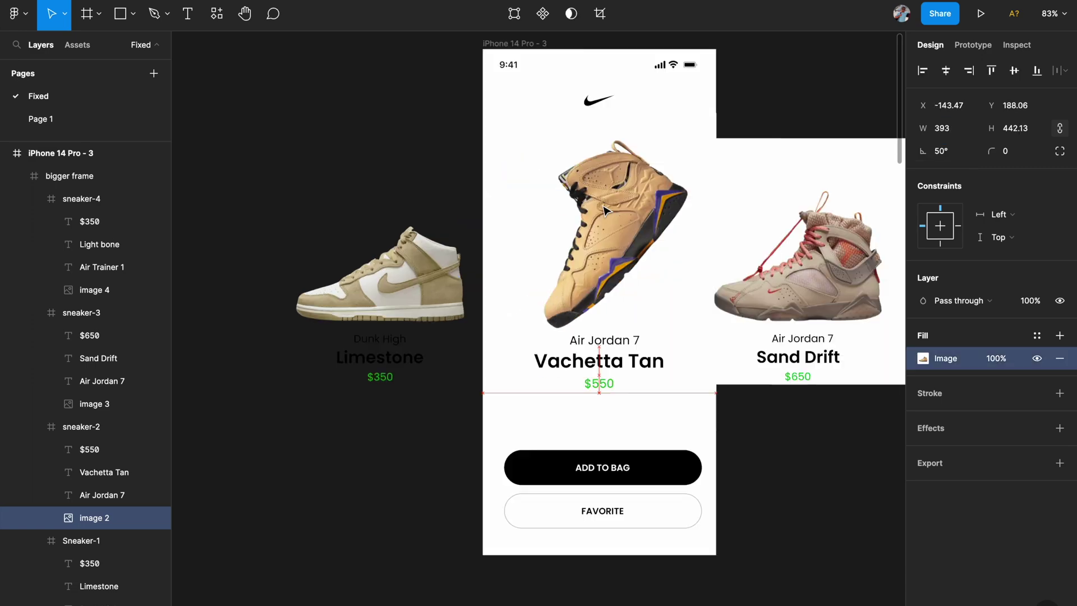
{"action": "left_click_drag", "start_coordinate": [607, 207], "coordinate": [602, 207]}
- Move the Sand Drift and Light bone cards further right
{"action": "scroll", "coordinate": [602, 207], "scroll_direction": "right", "scroll_amount": 1}
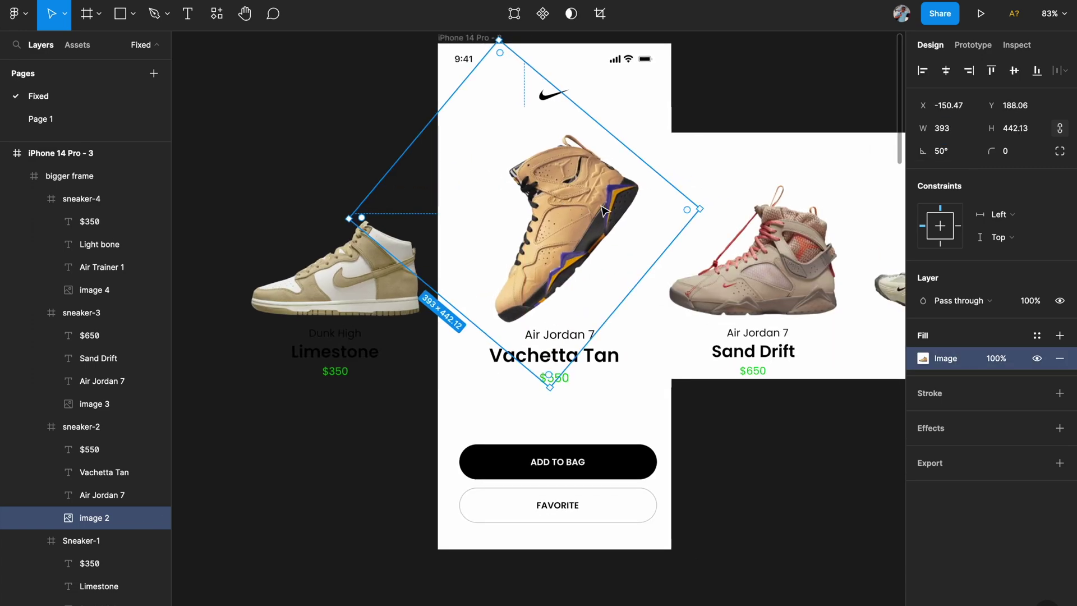
{"action": "left_click", "coordinate": [776, 87]}
{"action": "scroll", "coordinate": [601, 176], "scroll_direction": "down", "scroll_amount": 3}
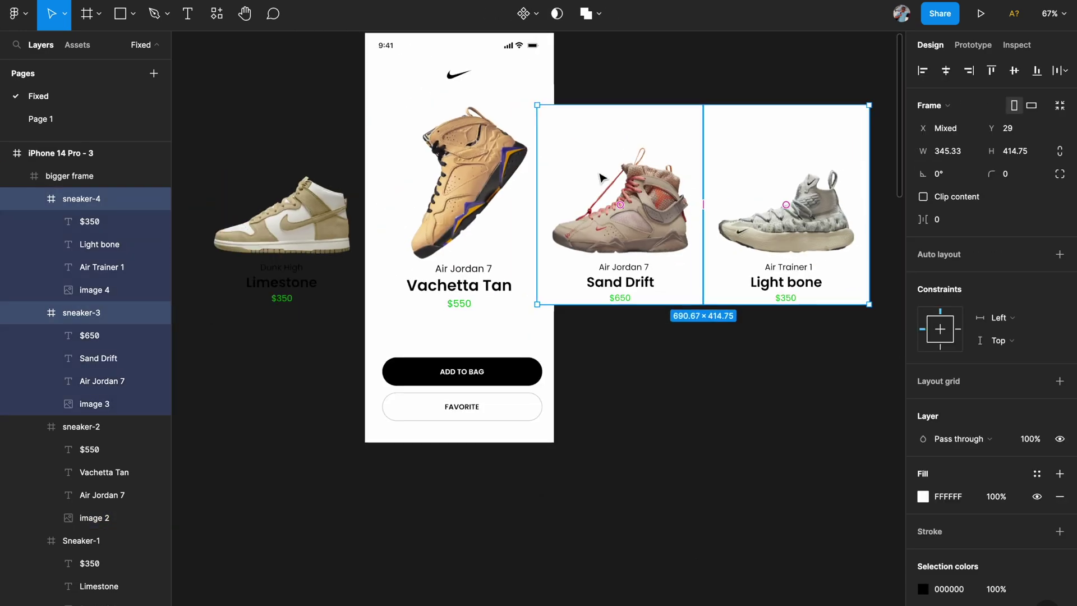
{"action": "left_click_drag", "start_coordinate": [601, 175], "coordinate": [621, 177]}
{"action": "left_click", "coordinate": [656, 73]}
{"action": "scroll", "coordinate": [656, 73], "scroll_direction": "down", "scroll_amount": 1}
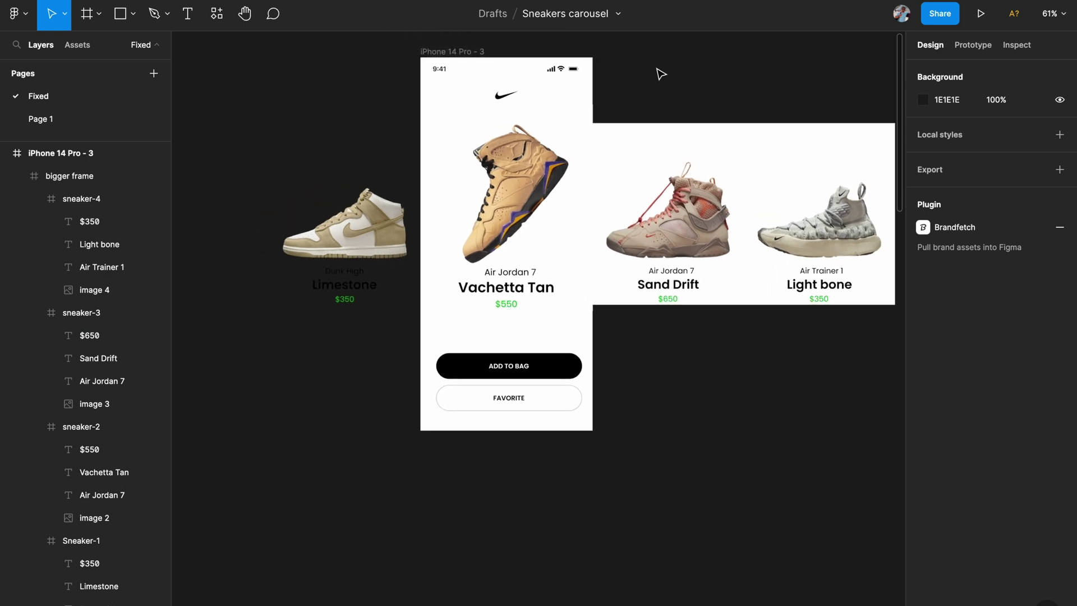
- Give the Dunk High Sneaker-1 card a white FFFFFF fill and compare it with iPhone 14 Pro - 1
{"action": "double_click", "coordinate": [329, 173]}
{"action": "scroll", "coordinate": [712, 443], "scroll_direction": "left", "scroll_amount": 3}
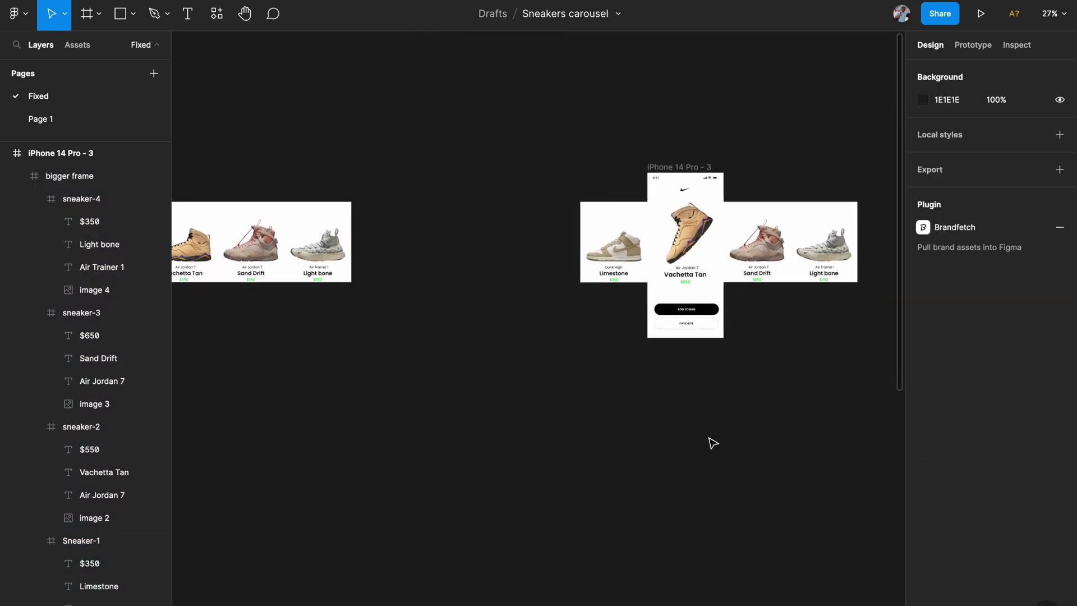
{"action": "scroll", "coordinate": [712, 442], "scroll_direction": "left", "scroll_amount": 1}
{"action": "scroll", "coordinate": [712, 443], "scroll_direction": "down", "scroll_amount": 1}
{"action": "scroll", "coordinate": [712, 442], "scroll_direction": "left", "scroll_amount": 2}
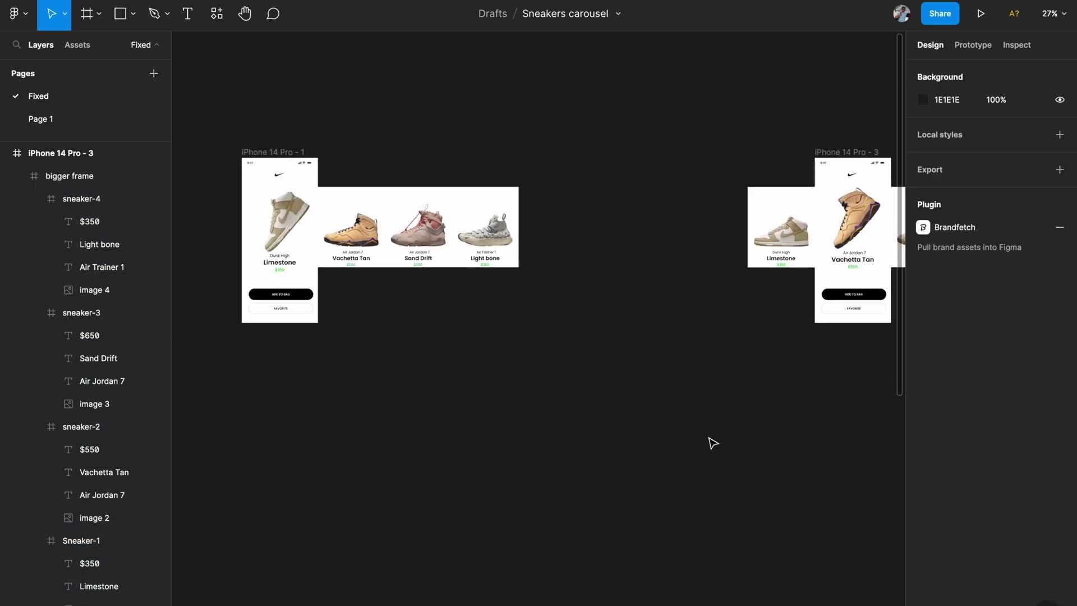
{"action": "scroll", "coordinate": [297, 272], "scroll_direction": "left", "scroll_amount": 2}
{"action": "scroll", "coordinate": [309, 274], "scroll_direction": "up", "scroll_amount": 1}
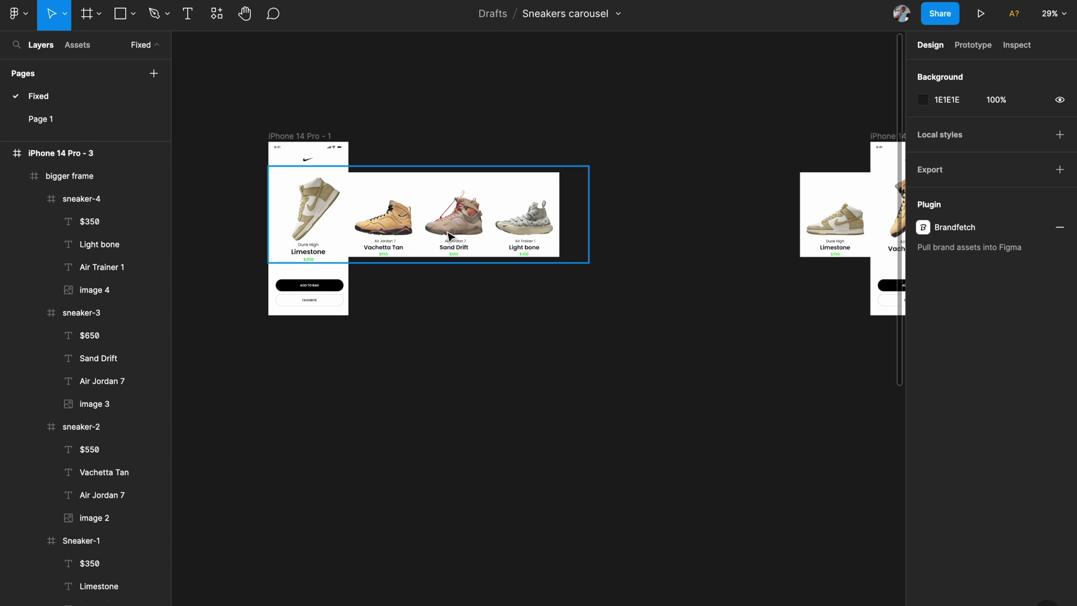
{"action": "scroll", "coordinate": [447, 232], "scroll_direction": "right", "scroll_amount": 8}
{"action": "scroll", "coordinate": [447, 232], "scroll_direction": "left", "scroll_amount": 1}
{"action": "scroll", "coordinate": [447, 232], "scroll_direction": "up", "scroll_amount": 1}
{"action": "scroll", "coordinate": [447, 233], "scroll_direction": "right", "scroll_amount": 1}
{"action": "scroll", "coordinate": [450, 237], "scroll_direction": "up", "scroll_amount": 3}
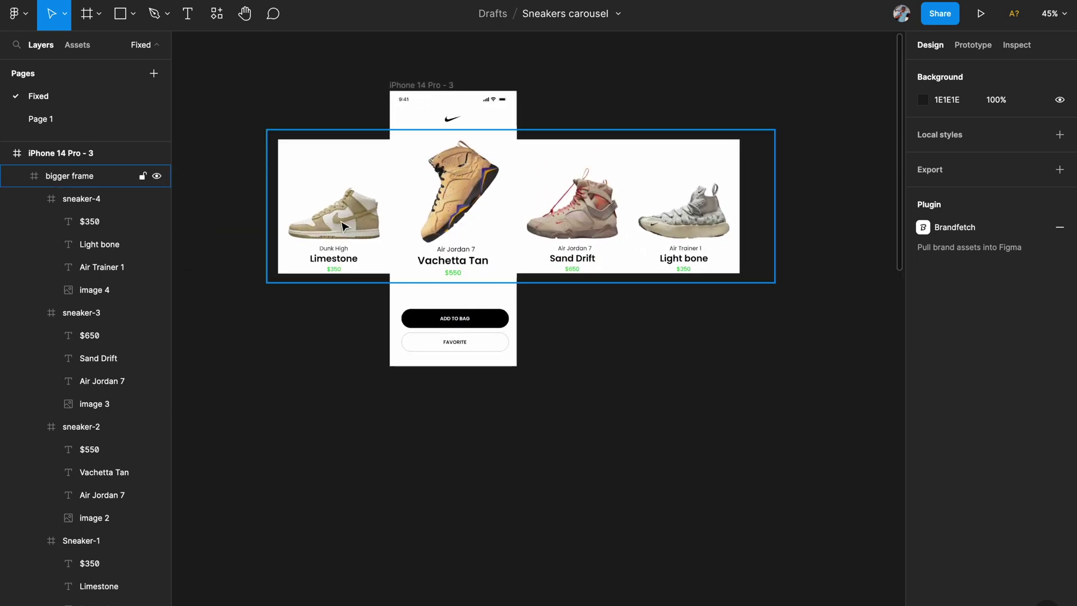
{"action": "scroll", "coordinate": [723, 227], "scroll_direction": "down", "scroll_amount": 3}
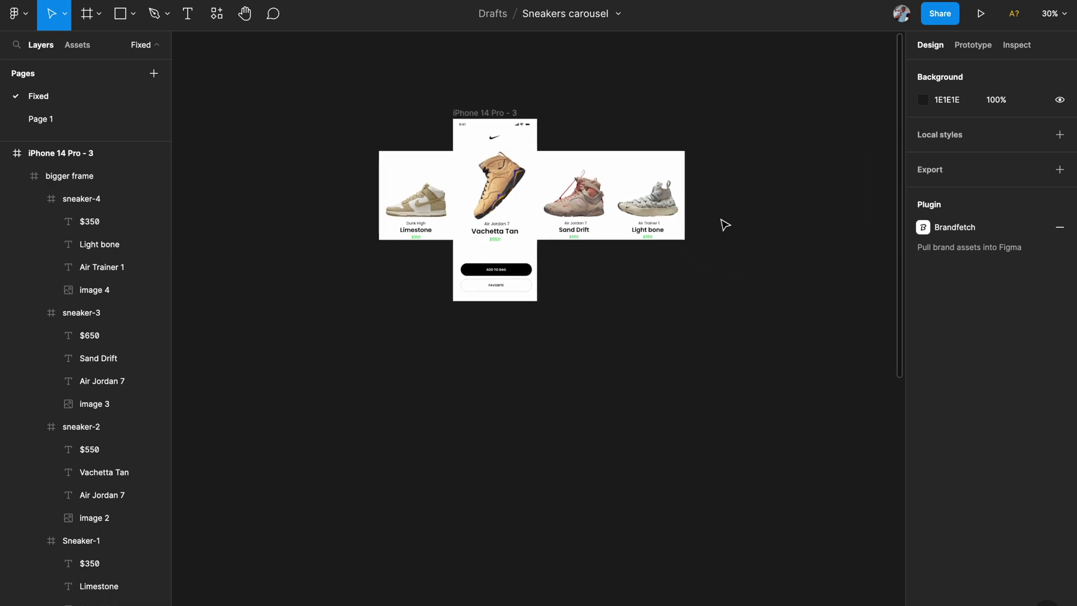
- Alt-drag a copy of iPhone 14 Pro - 3 to the right as iPhone 14 Pro - 4
{"action": "scroll", "coordinate": [738, 119], "scroll_direction": "down", "scroll_amount": 1}
{"action": "scroll", "coordinate": [529, 118], "scroll_direction": "right", "scroll_amount": 2}
{"action": "left_click", "coordinate": [481, 133]}
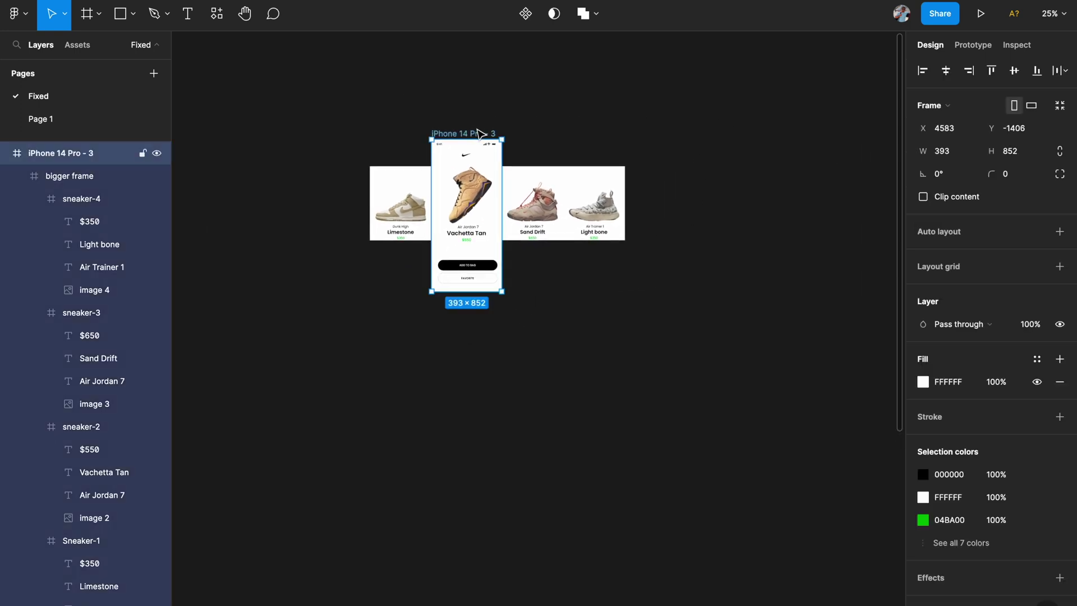
{"action": "key", "text": "alt"}
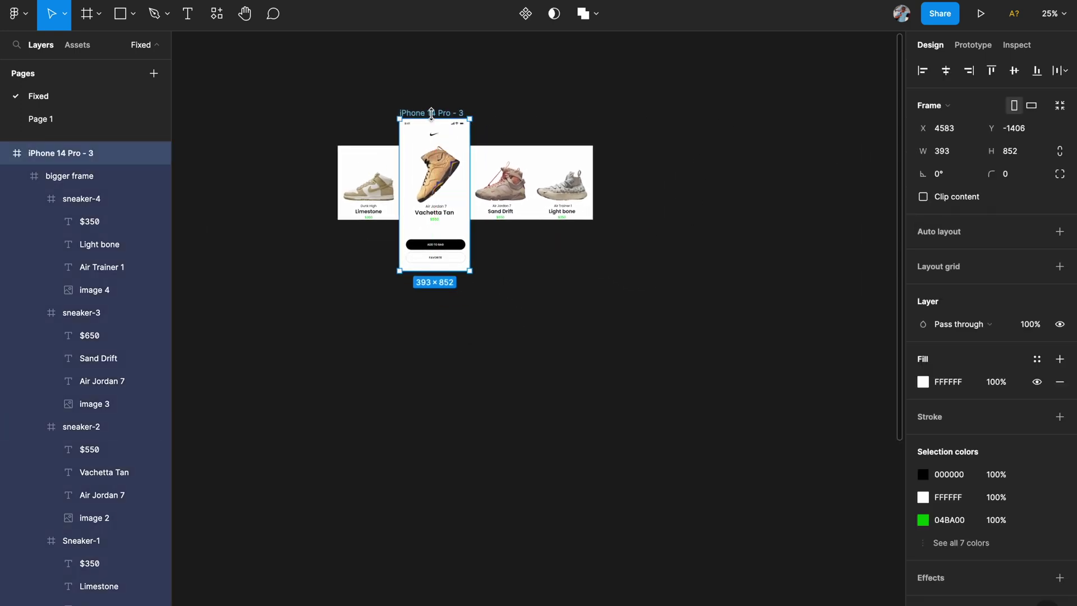
{"action": "left_click_drag", "start_coordinate": [424, 134], "coordinate": [835, 137]}
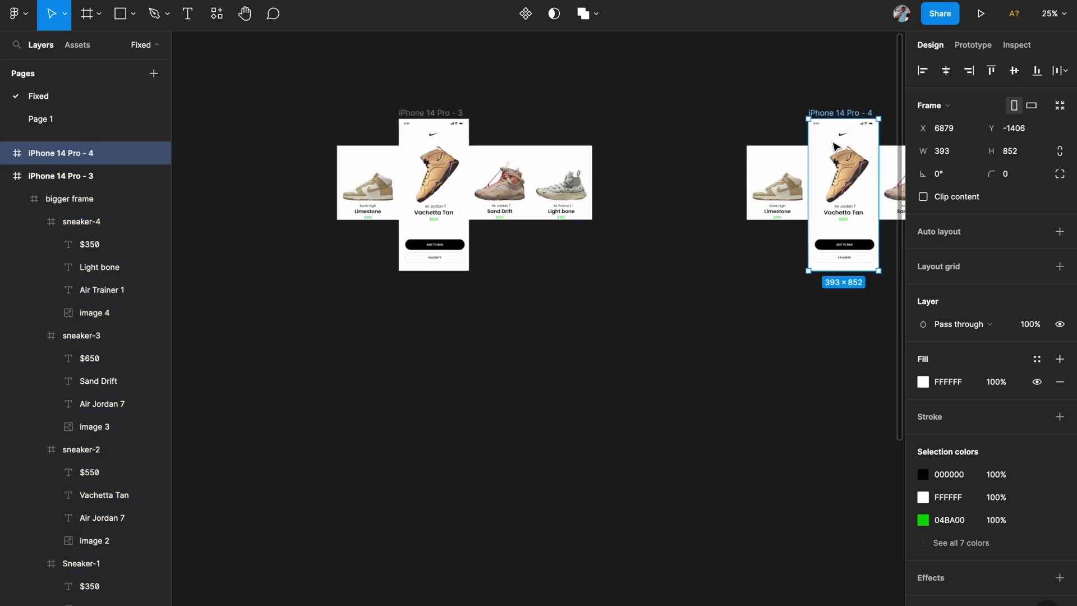
{"action": "scroll", "coordinate": [836, 147], "scroll_direction": "right", "scroll_amount": 5}
{"action": "scroll", "coordinate": [835, 147], "scroll_direction": "up", "scroll_amount": 2}
{"action": "left_click_drag", "start_coordinate": [520, 112], "coordinate": [636, 110]}
{"action": "left_click", "coordinate": [543, 118]}
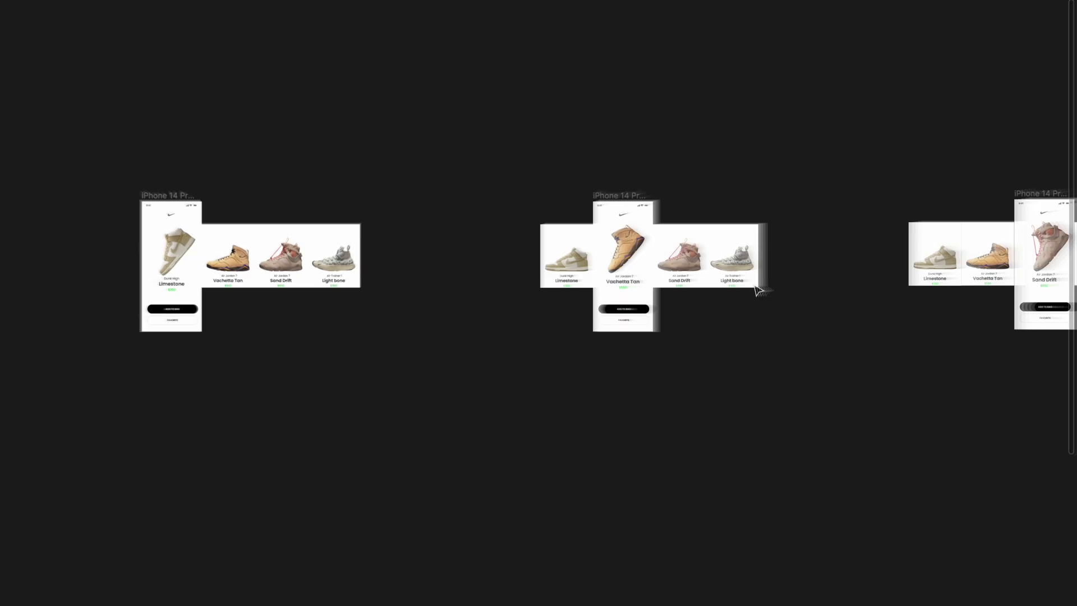
- Pan across the canvas and toggle the interface to review the duplicated iPhone frames
{"action": "scroll", "coordinate": [755, 285], "scroll_direction": "left", "scroll_amount": 1}
{"action": "scroll", "coordinate": [393, 310], "scroll_direction": "up", "scroll_amount": 4}
{"action": "scroll", "coordinate": [393, 311], "scroll_direction": "left", "scroll_amount": 7}
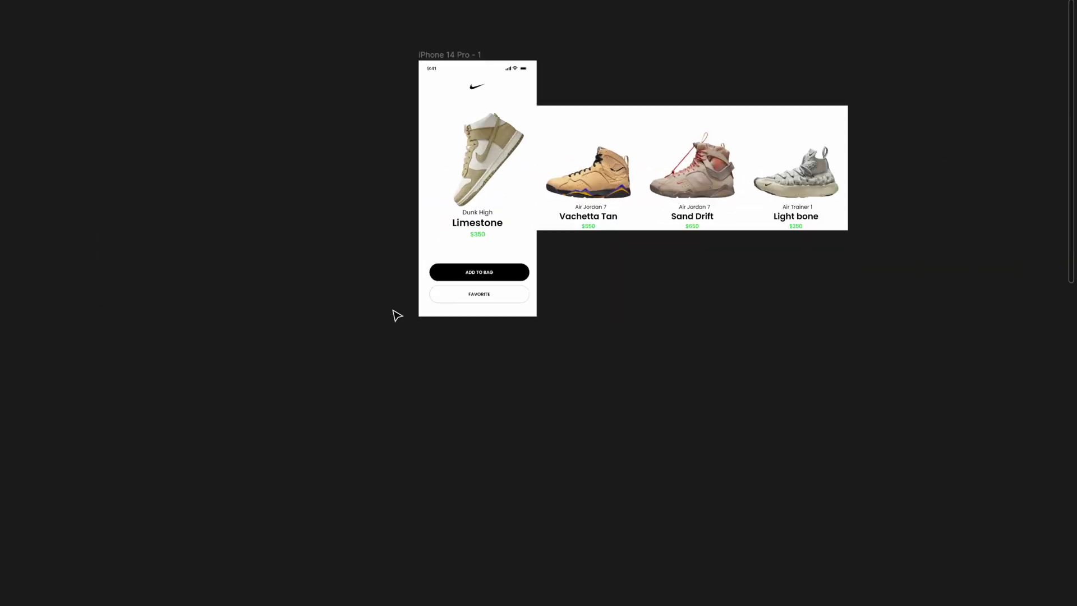
{"action": "scroll", "coordinate": [393, 311], "scroll_direction": "right", "scroll_amount": 2}
{"action": "scroll", "coordinate": [528, 144], "scroll_direction": "right", "scroll_amount": 10}
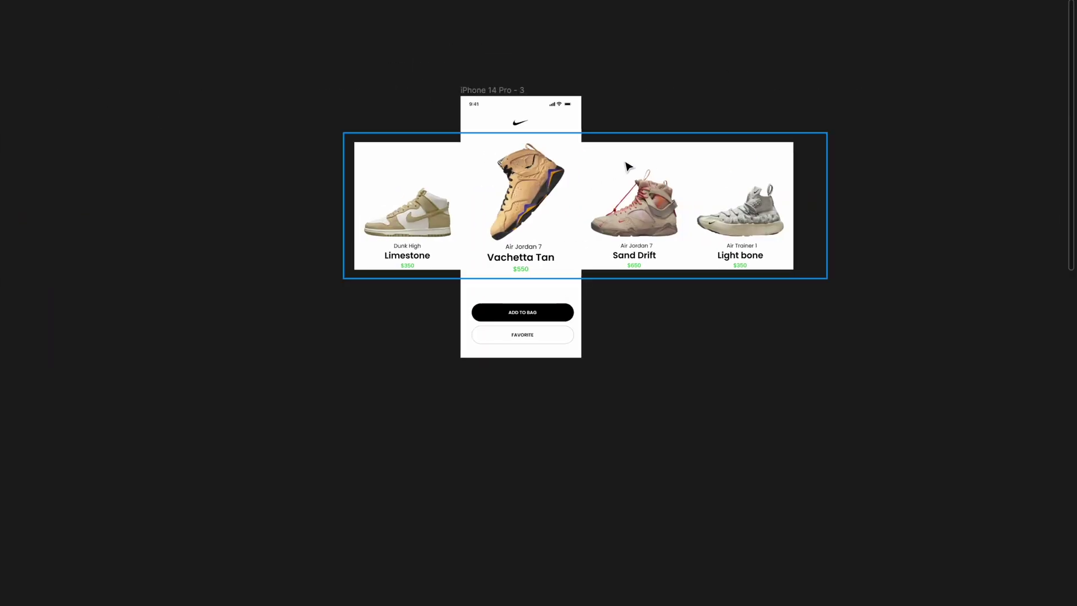
{"action": "scroll", "coordinate": [506, 185], "scroll_direction": "right", "scroll_amount": 15}
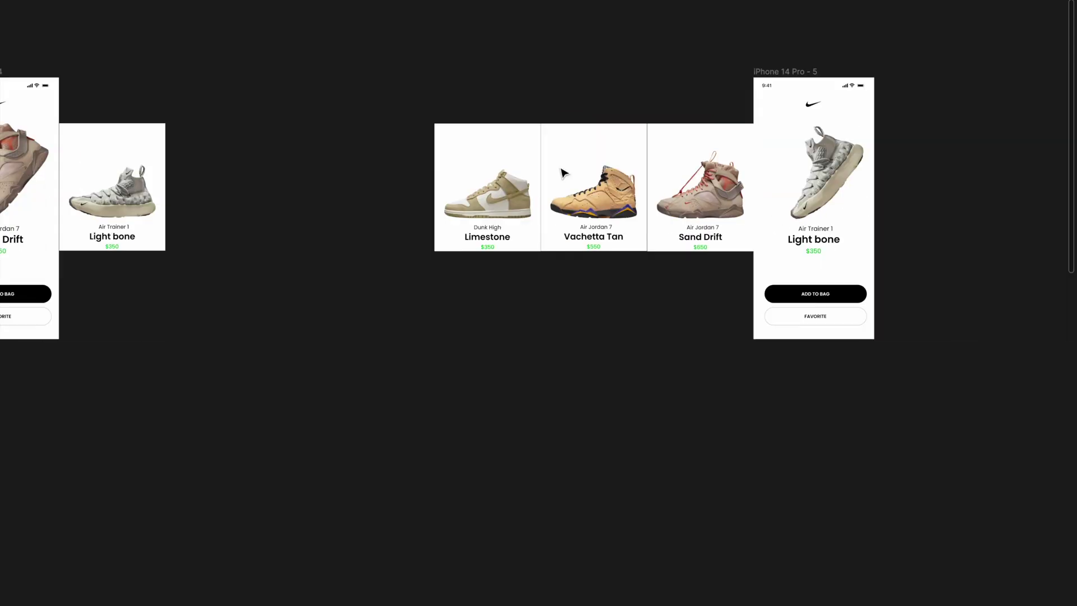
{"action": "scroll", "coordinate": [562, 171], "scroll_direction": "down", "scroll_amount": 5}
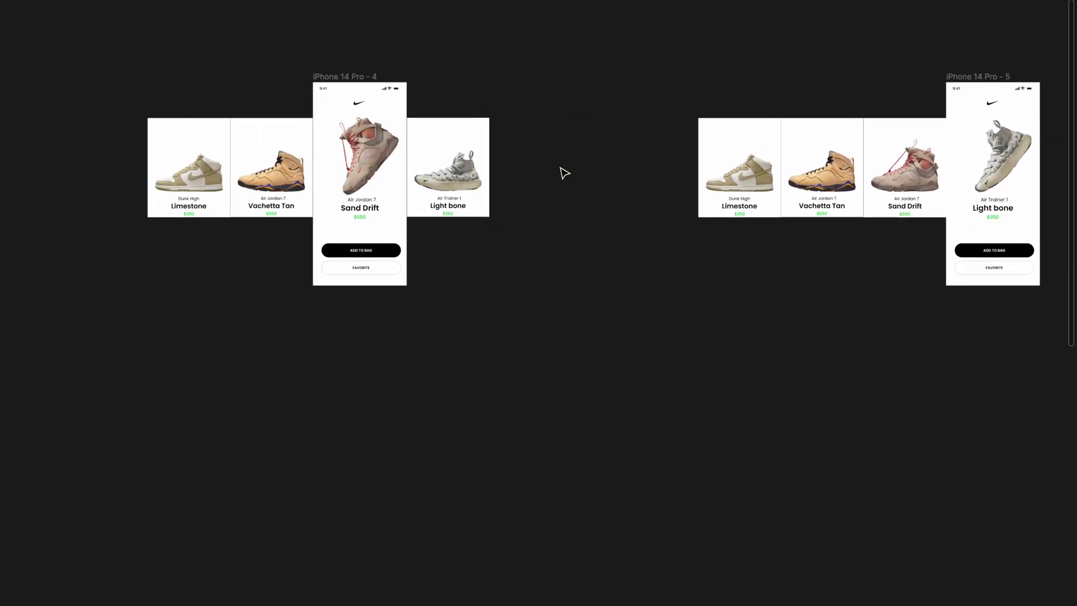
{"action": "scroll", "coordinate": [577, 183], "scroll_direction": "down", "scroll_amount": 6}
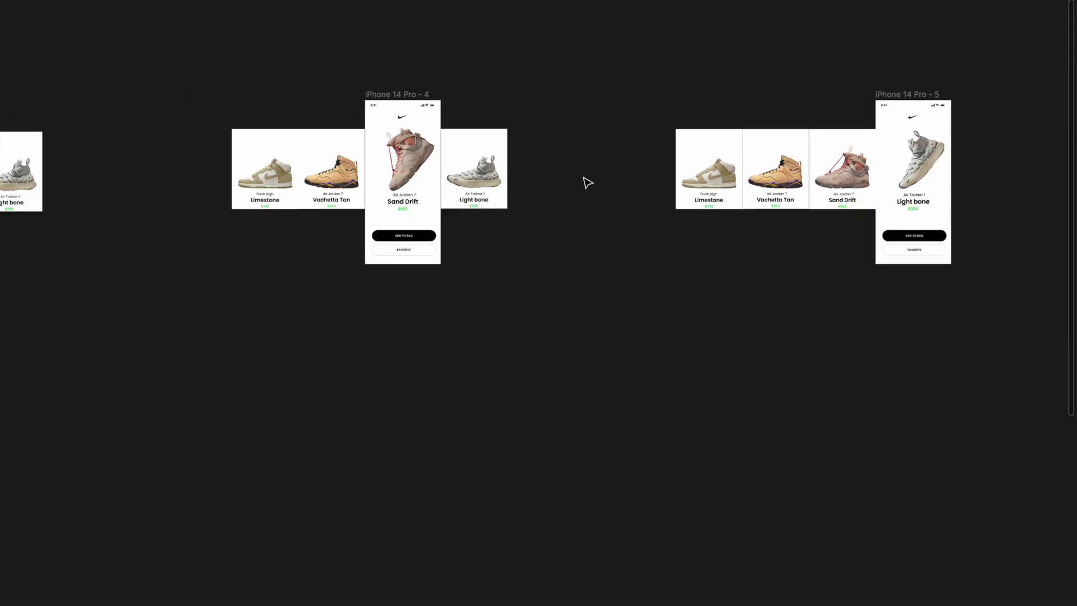
{"action": "scroll", "coordinate": [583, 178], "scroll_direction": "up", "scroll_amount": 2}
{"action": "scroll", "coordinate": [583, 178], "scroll_direction": "left", "scroll_amount": 2}
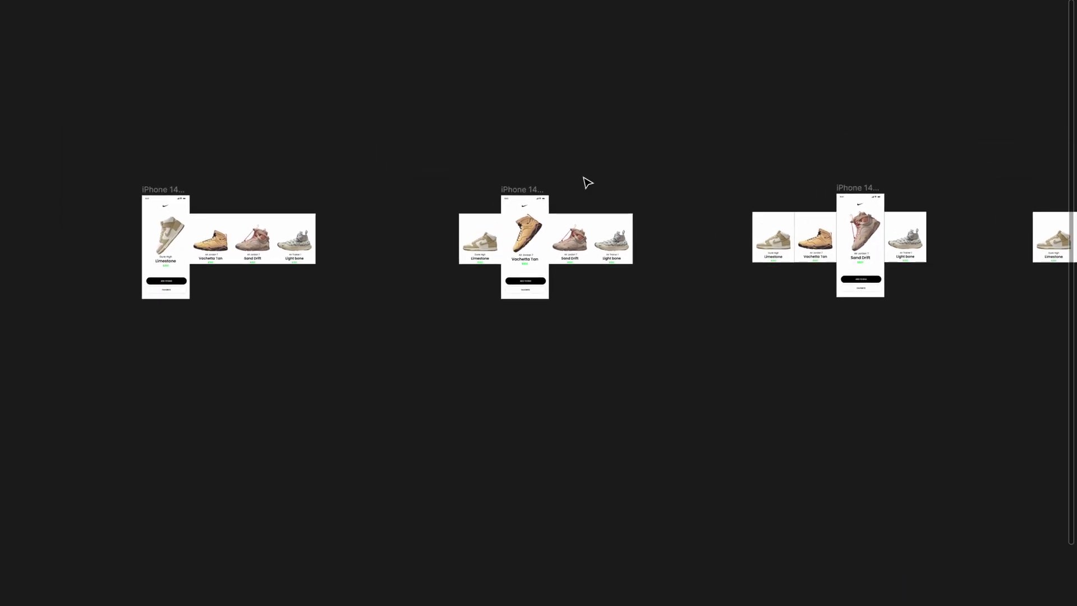
{"action": "key", "text": "super+backslash"}
{"action": "scroll", "coordinate": [584, 178], "scroll_direction": "up", "scroll_amount": 1}
{"action": "scroll", "coordinate": [583, 178], "scroll_direction": "left", "scroll_amount": 3}
{"action": "scroll", "coordinate": [583, 177], "scroll_direction": "down", "scroll_amount": 1}
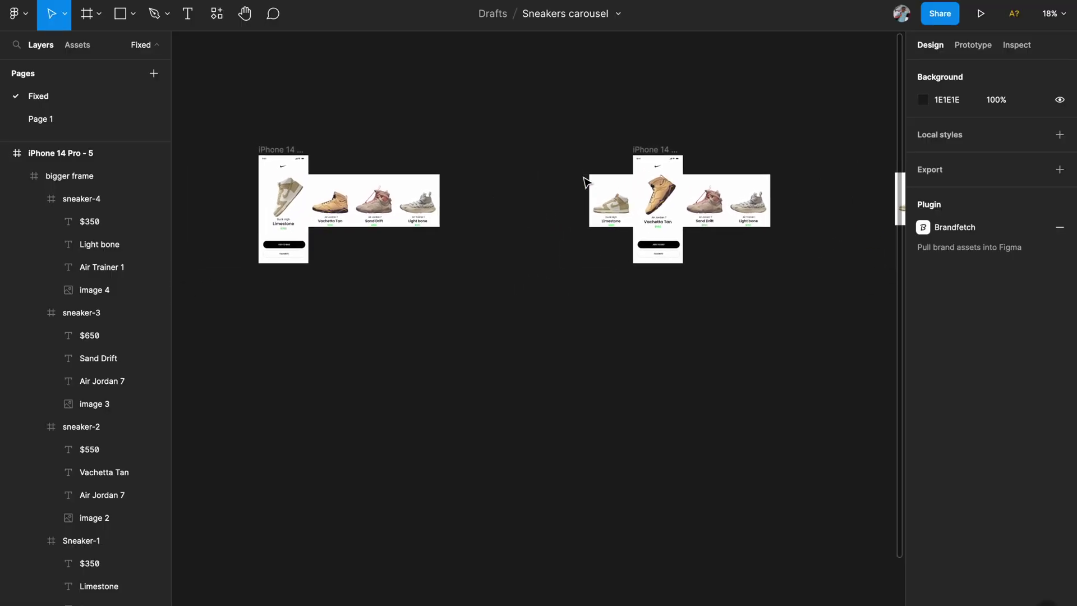
- In prototype mode, select the bigger carousel frame inside iPhone 14 Pro - 1
{"action": "left_click", "coordinate": [974, 45]}
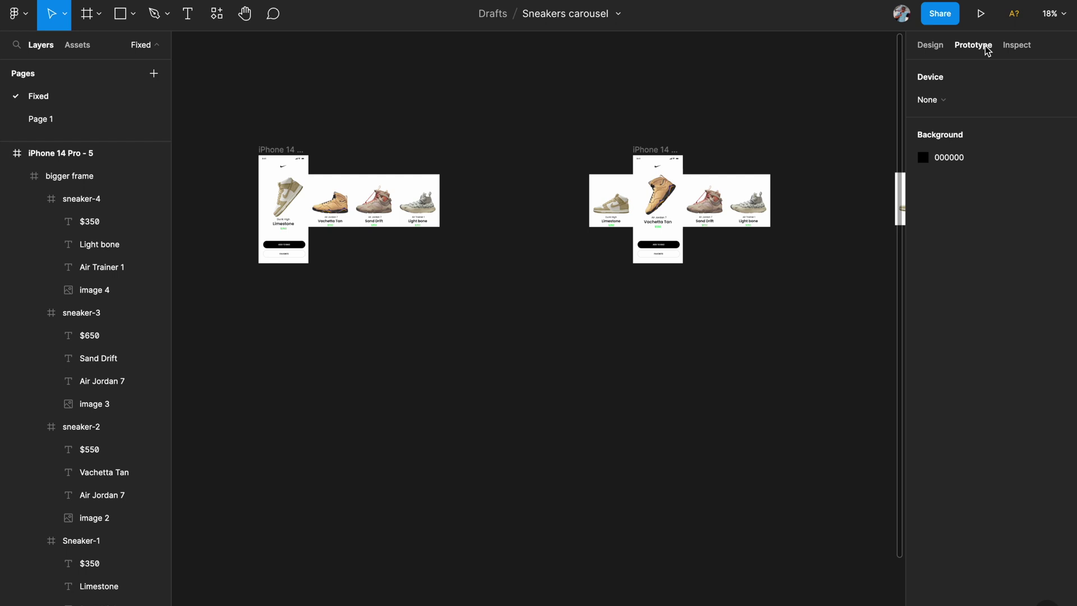
{"action": "left_click", "coordinate": [289, 150]}
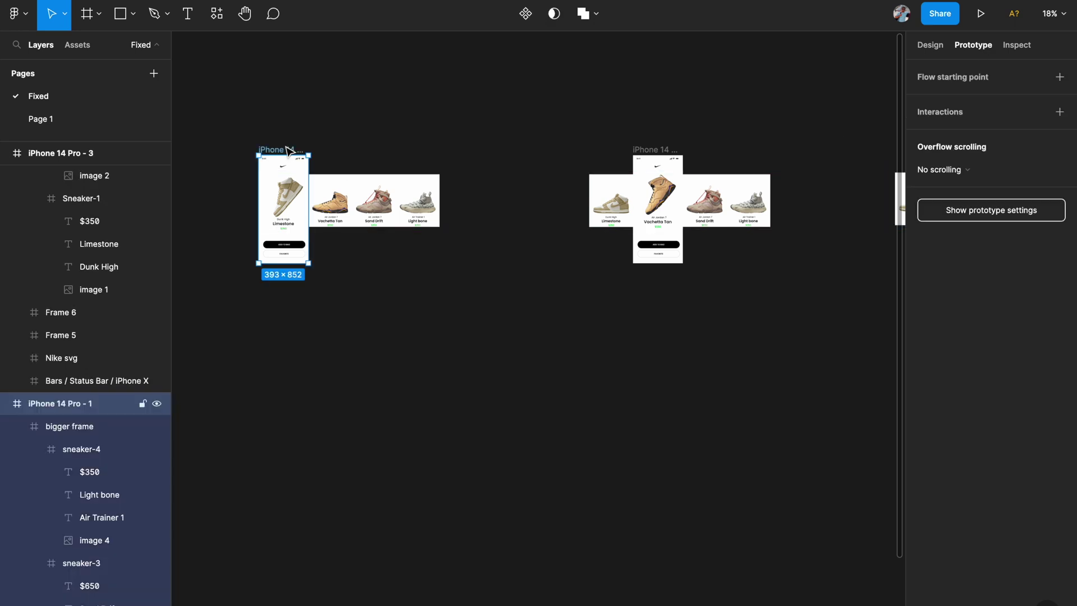
{"action": "left_click", "coordinate": [339, 209]}
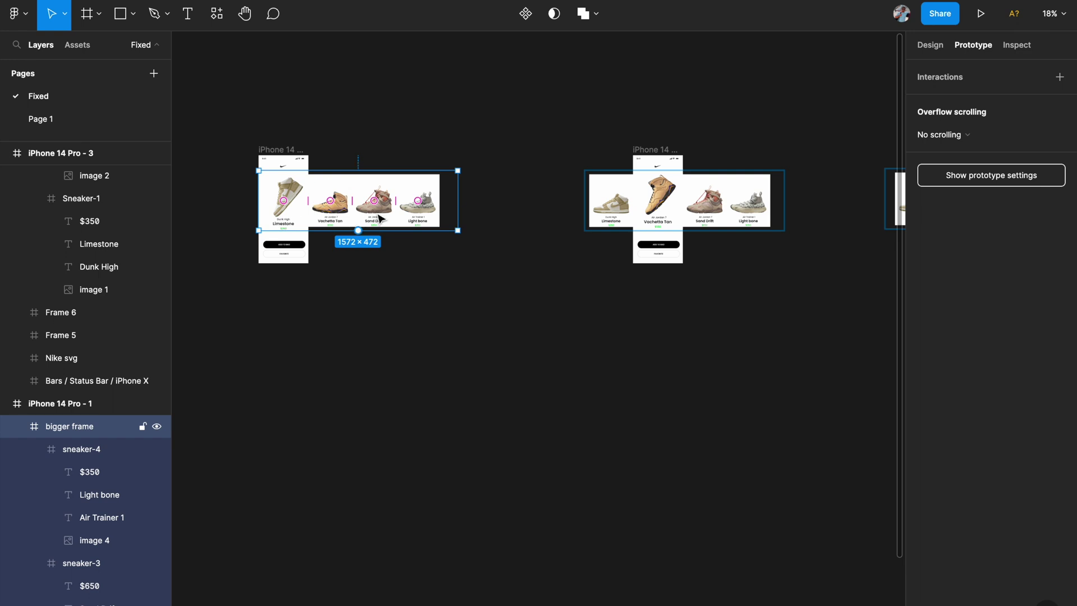
{"action": "scroll", "coordinate": [380, 219], "scroll_direction": "left", "scroll_amount": 2}
{"action": "scroll", "coordinate": [379, 218], "scroll_direction": "up", "scroll_amount": 1}
{"action": "scroll", "coordinate": [380, 218], "scroll_direction": "up", "scroll_amount": 3}
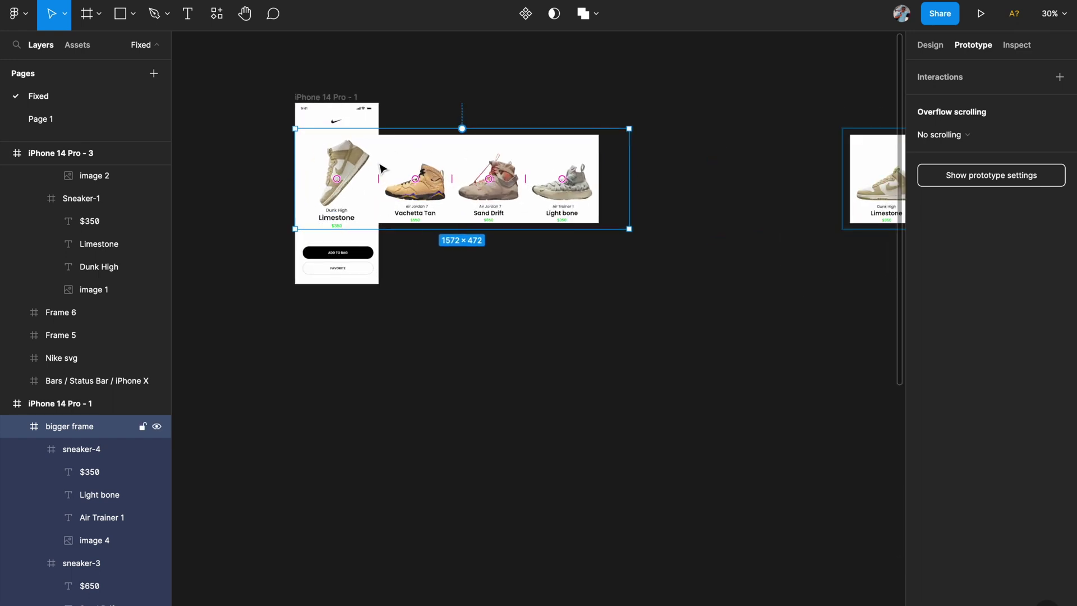
{"action": "scroll", "coordinate": [569, 163], "scroll_direction": "down", "scroll_amount": 2}
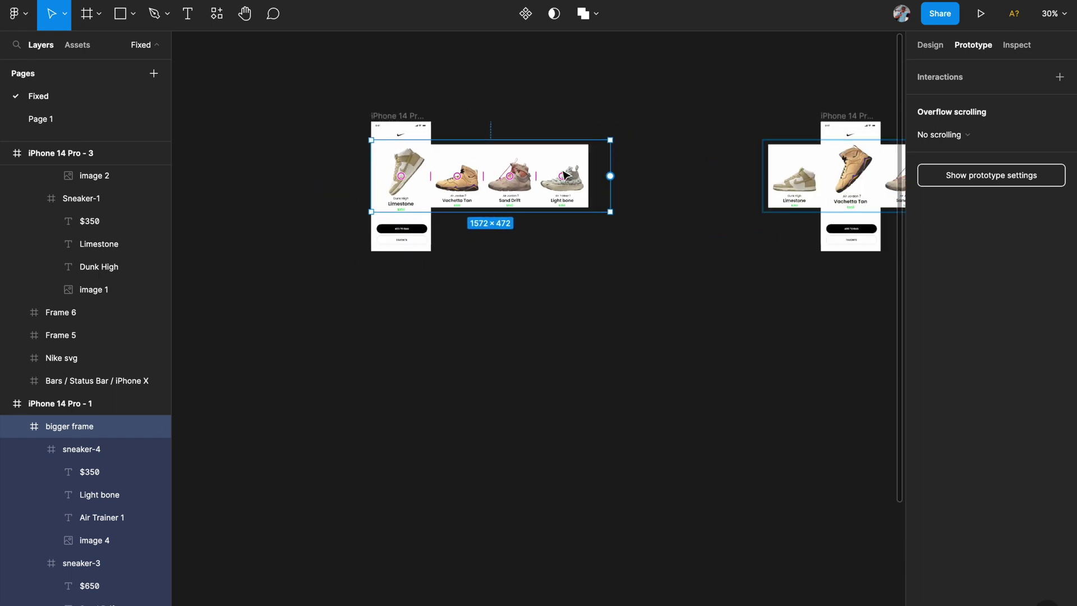
{"action": "scroll", "coordinate": [565, 175], "scroll_direction": "right", "scroll_amount": 1}
{"action": "scroll", "coordinate": [566, 176], "scroll_direction": "right", "scroll_amount": 1}
{"action": "scroll", "coordinate": [567, 175], "scroll_direction": "down", "scroll_amount": 1}
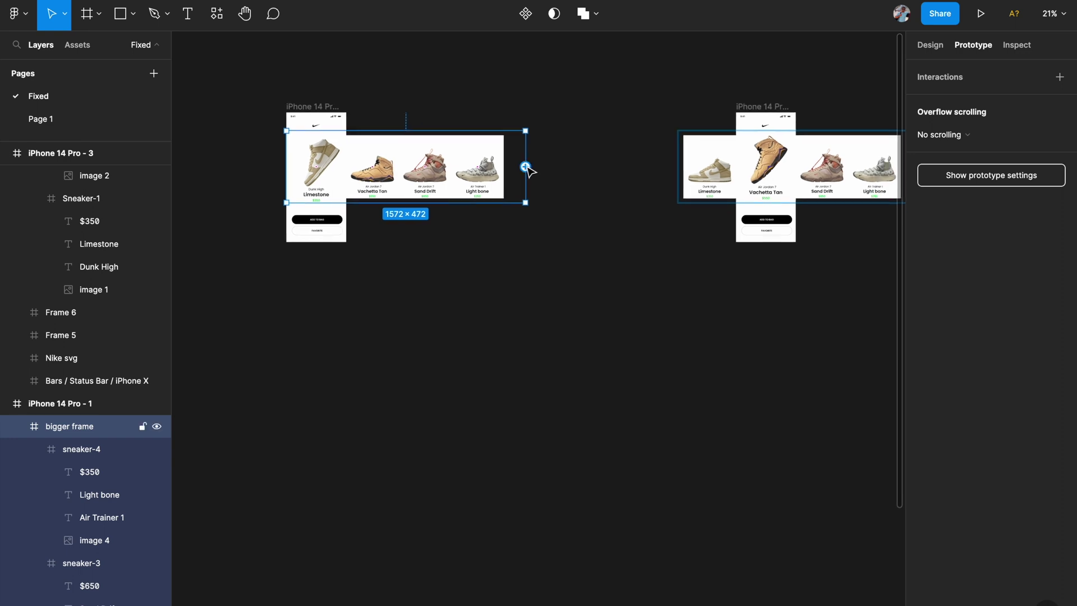
- Link the carousel to iPhone 14 Pro - 3 with an On drag trigger and Gentle 800ms easing
{"action": "left_click_drag", "start_coordinate": [525, 167], "coordinate": [740, 120]}
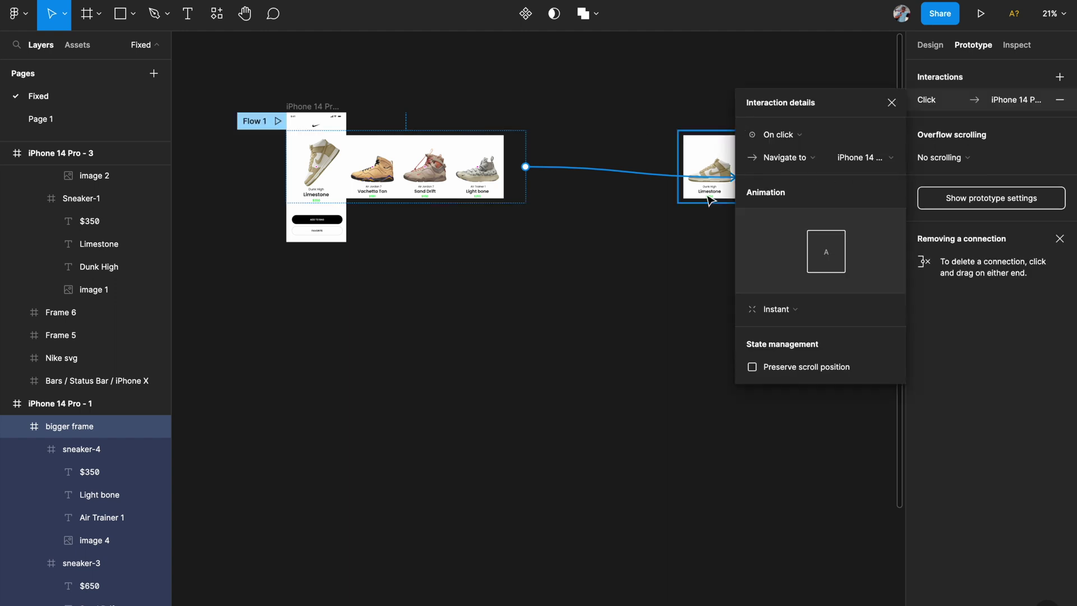
{"action": "scroll", "coordinate": [708, 201], "scroll_direction": "up", "scroll_amount": 3}
{"action": "scroll", "coordinate": [709, 201], "scroll_direction": "right", "scroll_amount": 1}
{"action": "left_click", "coordinate": [797, 142]}
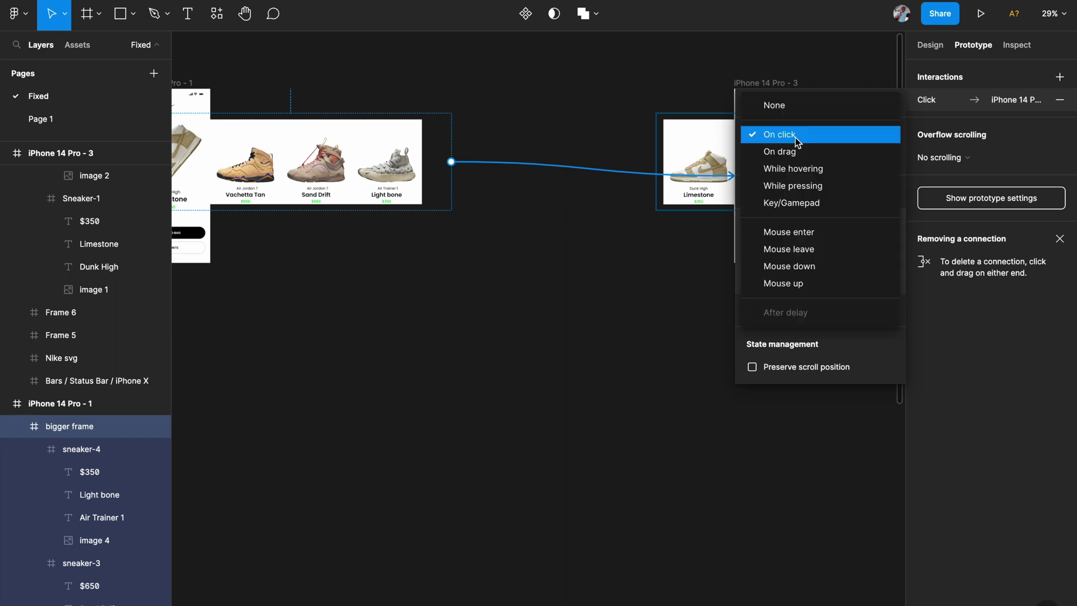
{"action": "left_click", "coordinate": [793, 153]}
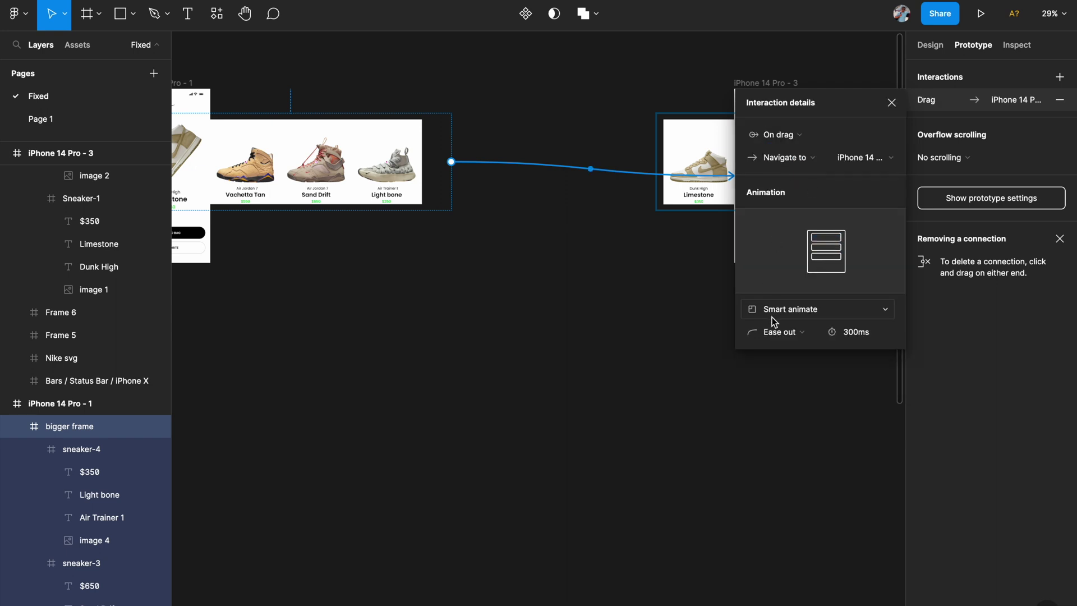
{"action": "left_click", "coordinate": [797, 334]}
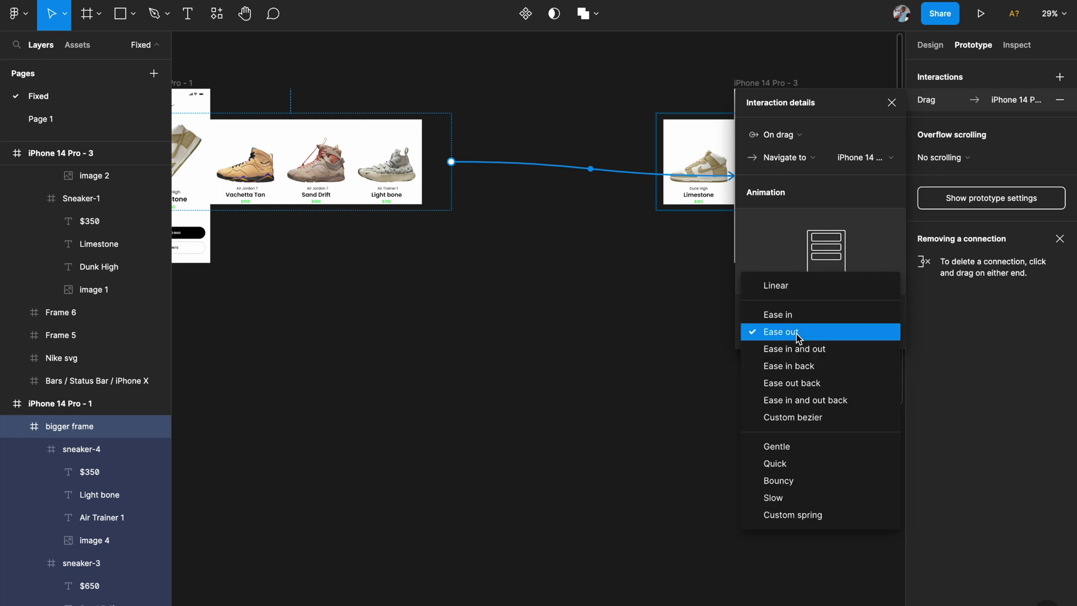
{"action": "left_click", "coordinate": [807, 447]}
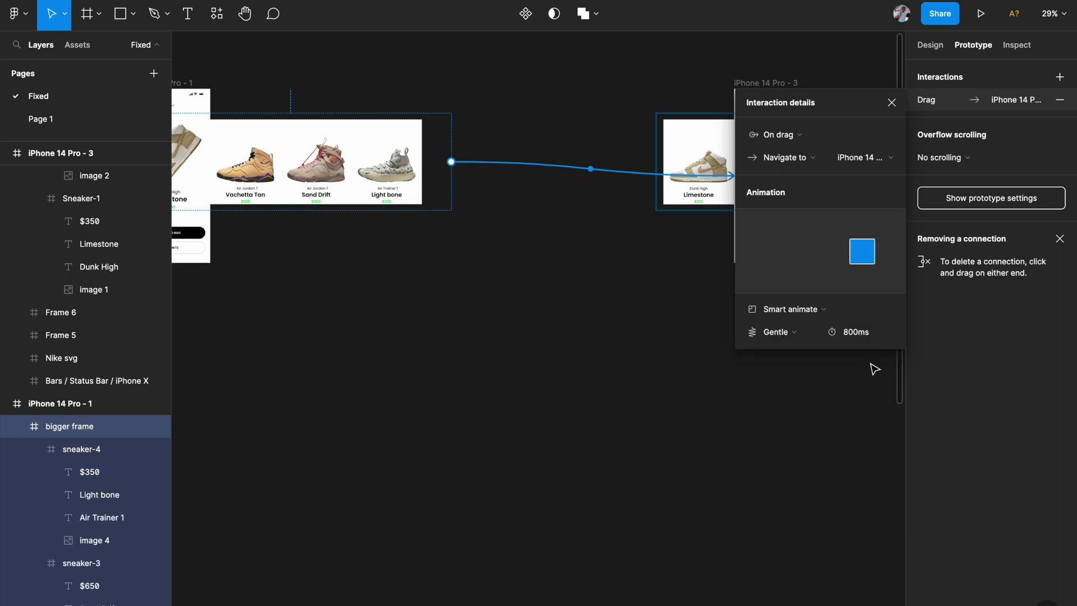
{"action": "left_click", "coordinate": [892, 103]}
{"action": "scroll", "coordinate": [750, 202], "scroll_direction": "right", "scroll_amount": 1}
{"action": "scroll", "coordinate": [751, 202], "scroll_direction": "right", "scroll_amount": 2}
- Link iPhone 14 Pro - 3's bigger frame forward to iPhone 14 Pro - 4 with an On drag trigger
{"action": "left_click", "coordinate": [746, 196]}
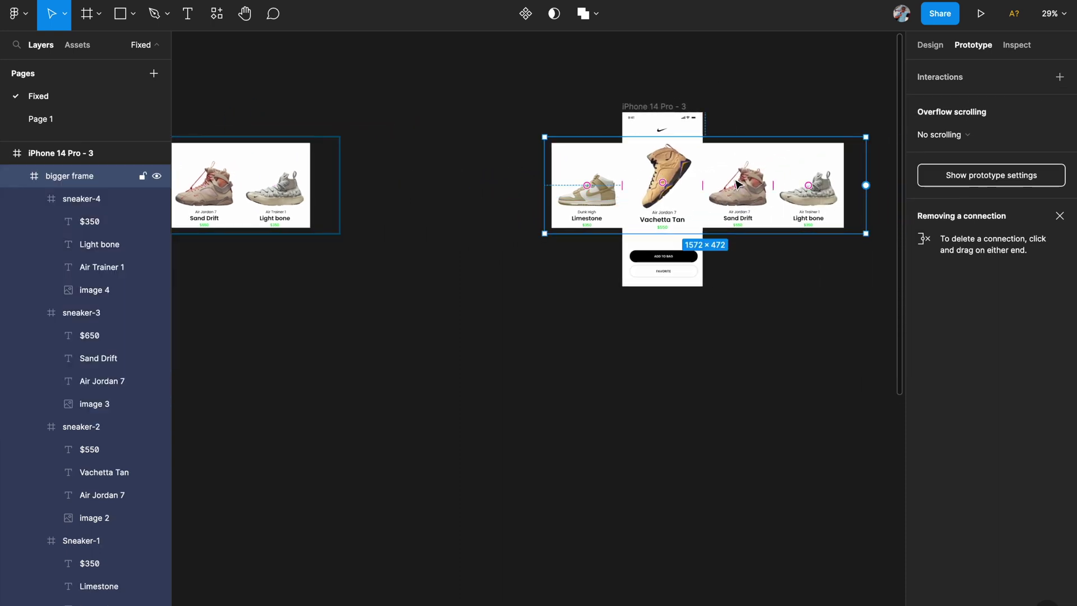
{"action": "scroll", "coordinate": [741, 188], "scroll_direction": "right", "scroll_amount": 5}
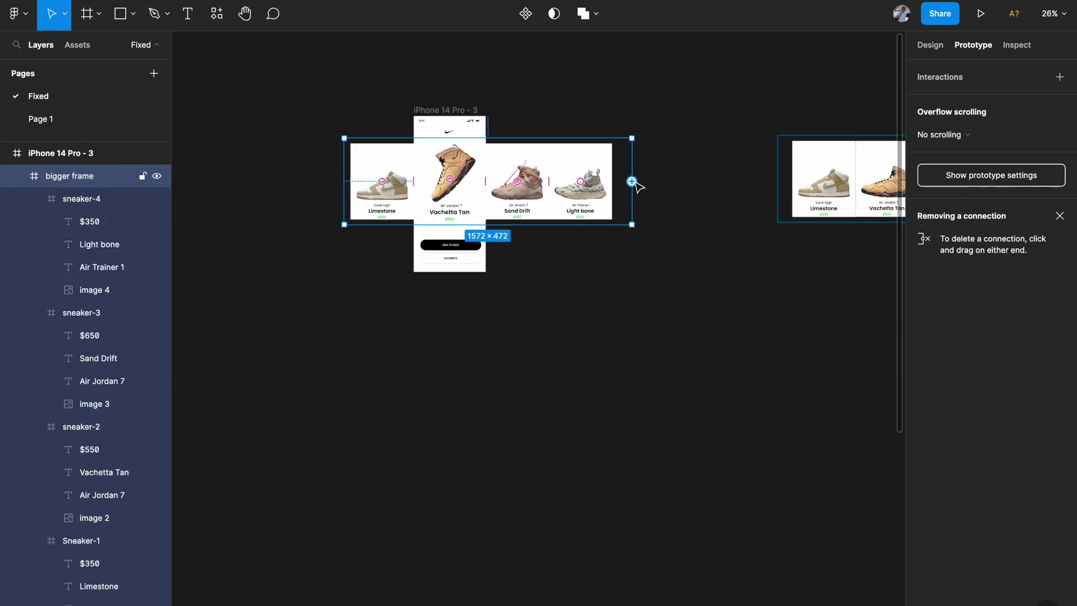
{"action": "scroll", "coordinate": [632, 183], "scroll_direction": "down", "scroll_amount": 1}
{"action": "scroll", "coordinate": [637, 185], "scroll_direction": "right", "scroll_amount": 4}
{"action": "left_click_drag", "start_coordinate": [499, 204], "coordinate": [829, 160]}
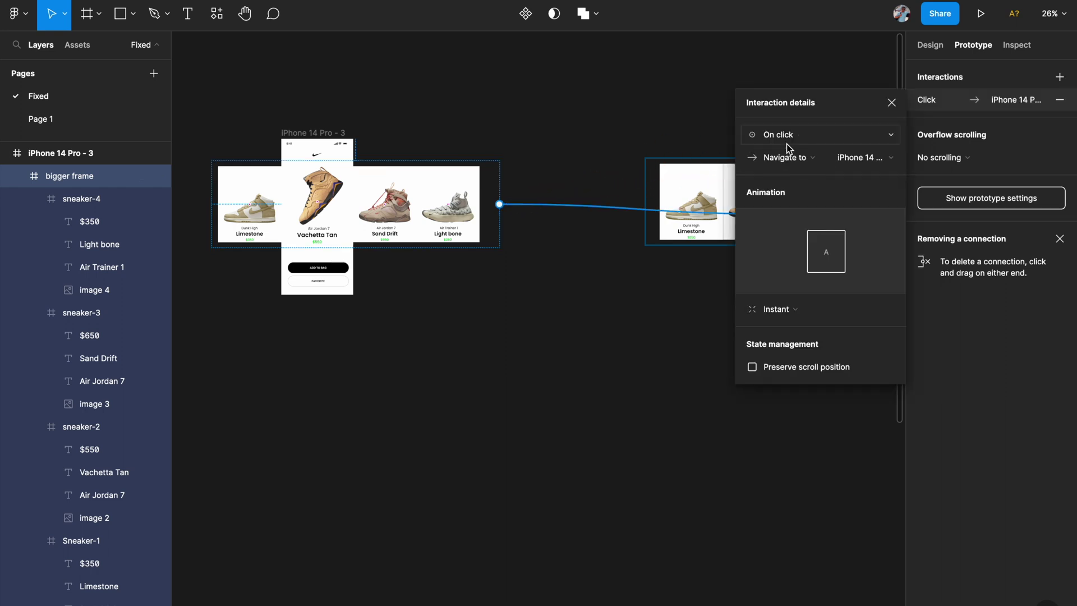
{"action": "left_click", "coordinate": [804, 143]}
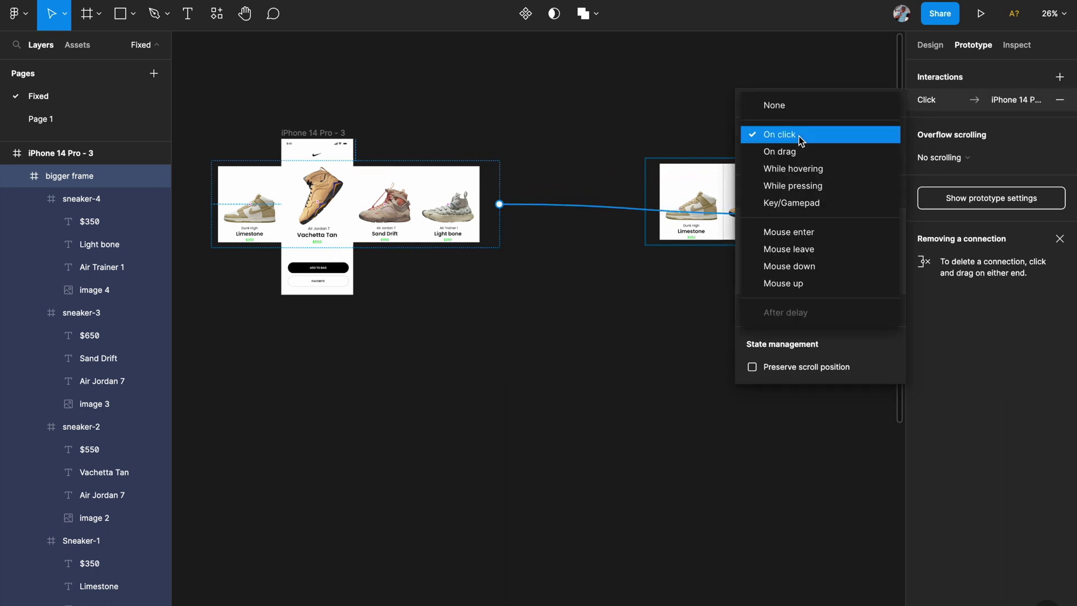
{"action": "left_click", "coordinate": [802, 151]}
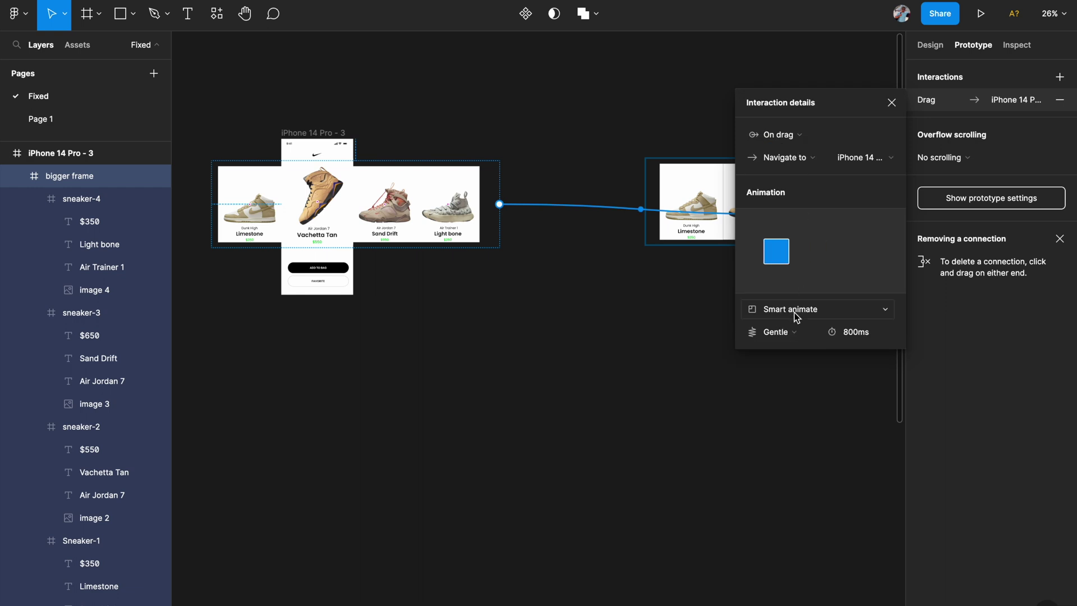
{"action": "left_click", "coordinate": [891, 104]}
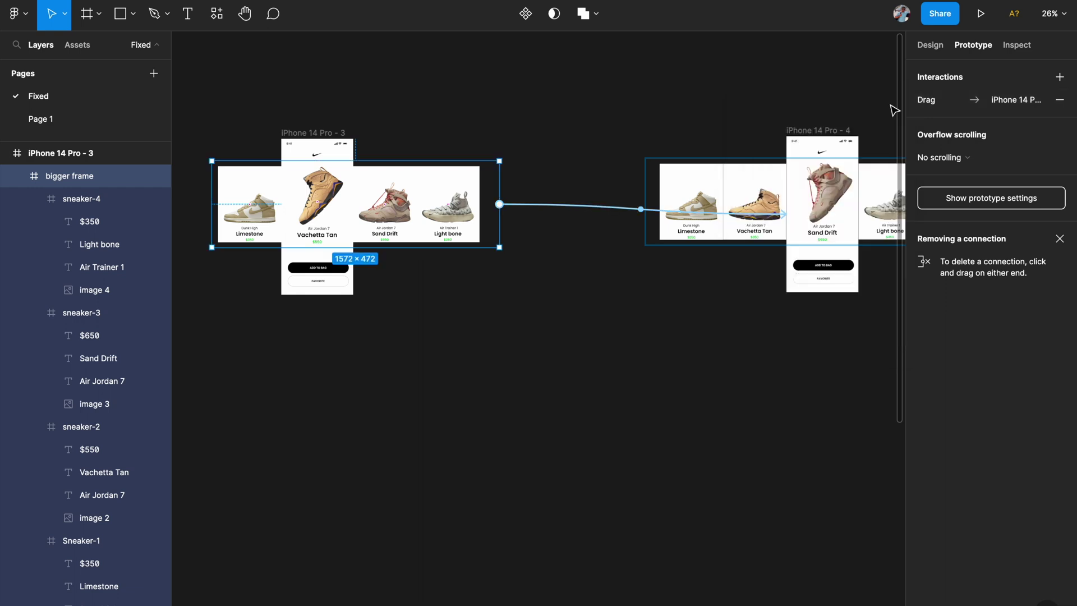
- Add an On drag link from the carousel back to the Flow 1 frame
{"action": "scroll", "coordinate": [645, 337], "scroll_direction": "left", "scroll_amount": 5}
{"action": "scroll", "coordinate": [642, 333], "scroll_direction": "right", "scroll_amount": 1}
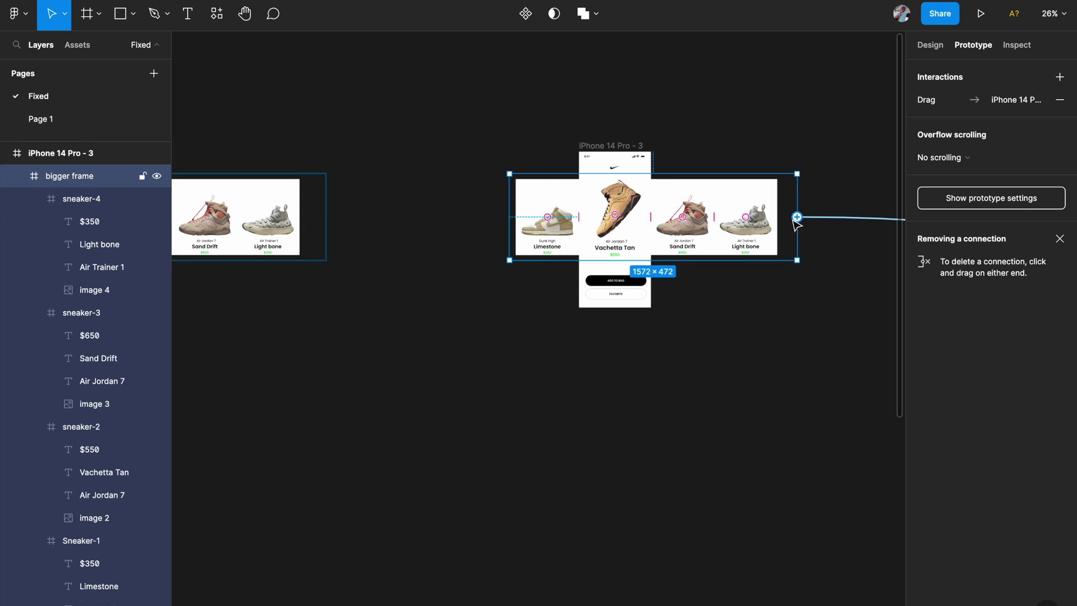
{"action": "scroll", "coordinate": [596, 243], "scroll_direction": "down", "scroll_amount": 3}
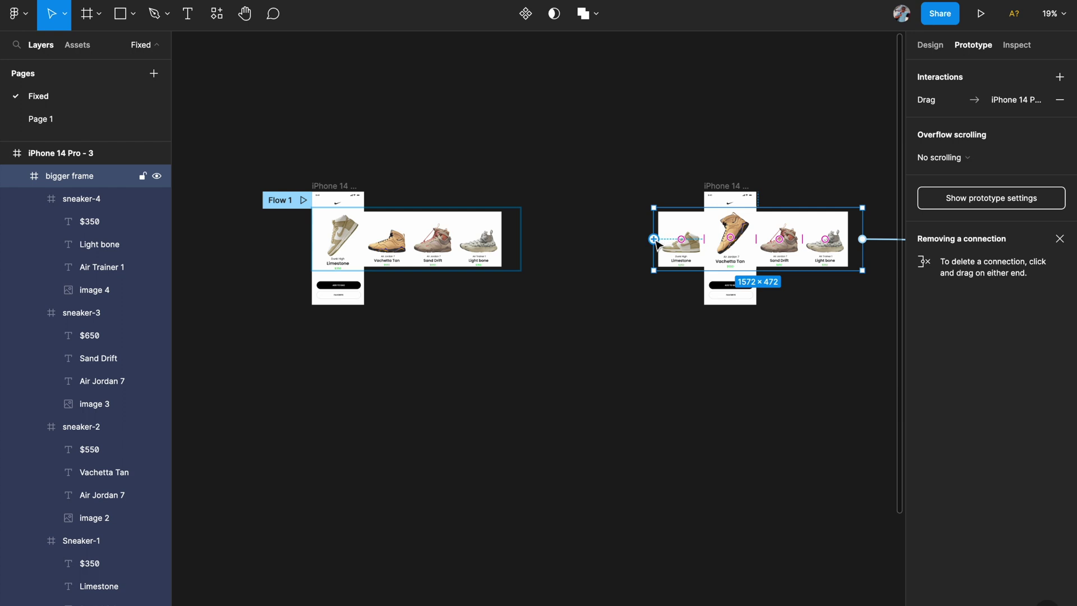
{"action": "left_click_drag", "start_coordinate": [654, 239], "coordinate": [365, 203]}
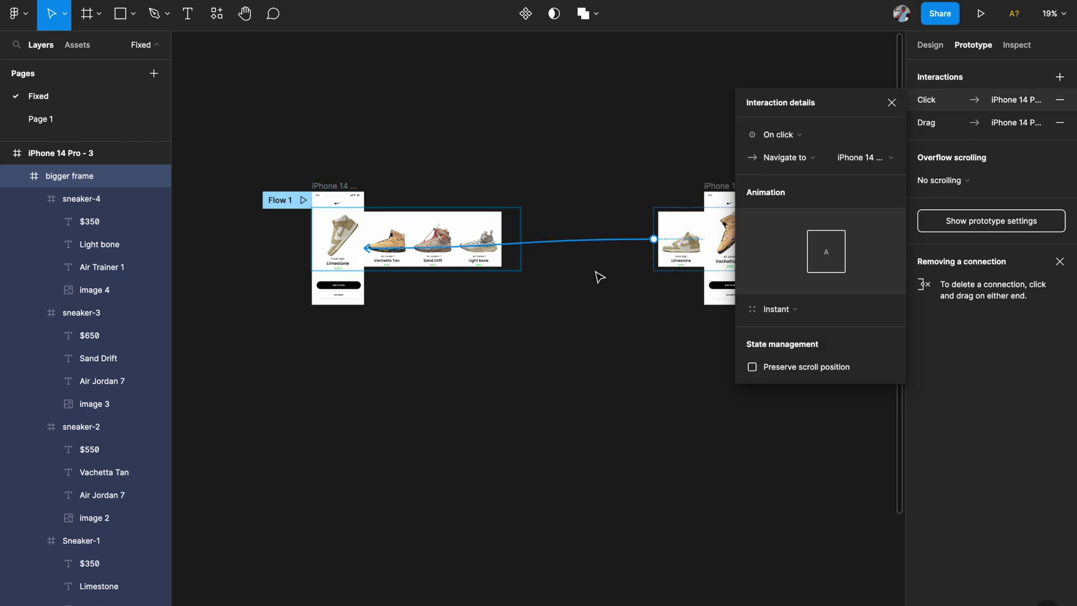
{"action": "left_click", "coordinate": [782, 135]}
{"action": "left_click", "coordinate": [787, 150]}
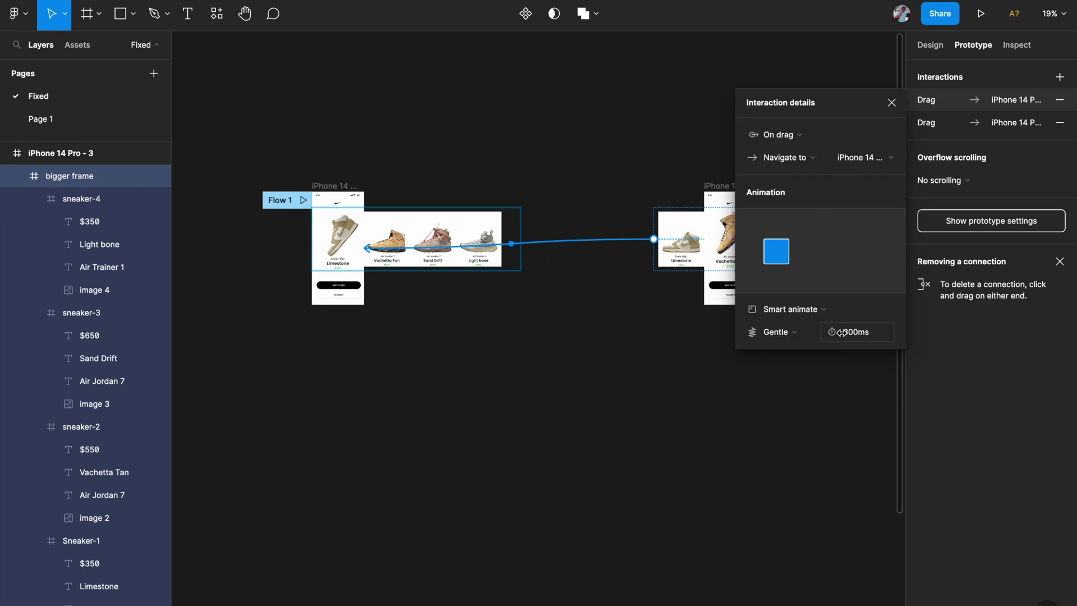
{"action": "scroll", "coordinate": [521, 314], "scroll_direction": "right", "scroll_amount": 5}
{"action": "scroll", "coordinate": [521, 314], "scroll_direction": "right", "scroll_amount": 5}
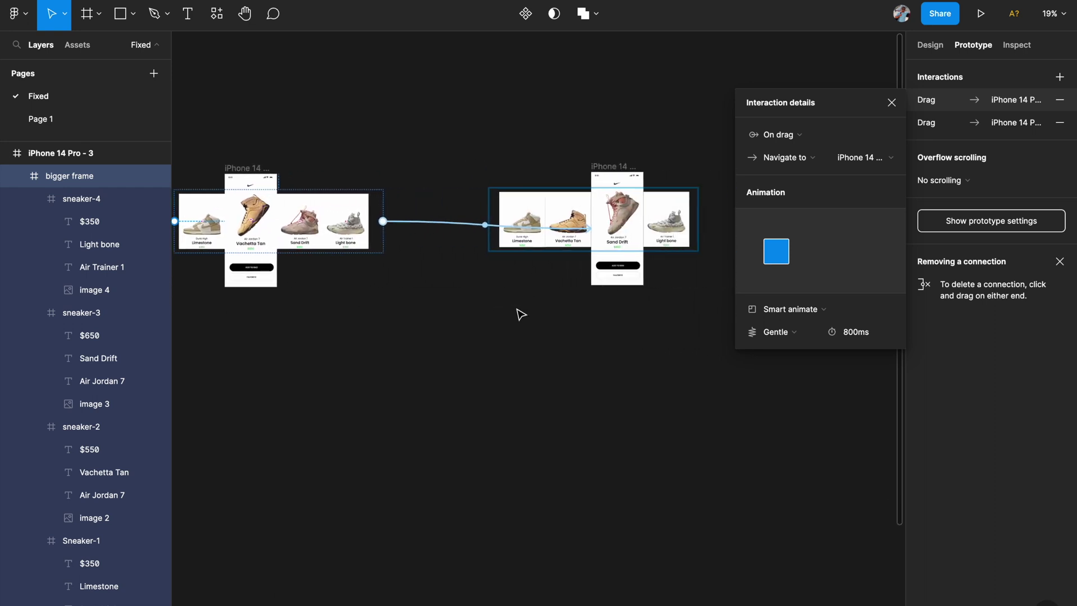
{"action": "left_click", "coordinate": [538, 152]}
{"action": "scroll", "coordinate": [658, 206], "scroll_direction": "up", "scroll_amount": 2}
{"action": "scroll", "coordinate": [645, 216], "scroll_direction": "right", "scroll_amount": 2}
- Link iPhone 14 Pro - 4's carousel forward to iPhone 14 Pro - 5 with an On drag trigger
{"action": "scroll", "coordinate": [594, 231], "scroll_direction": "down", "scroll_amount": 2}
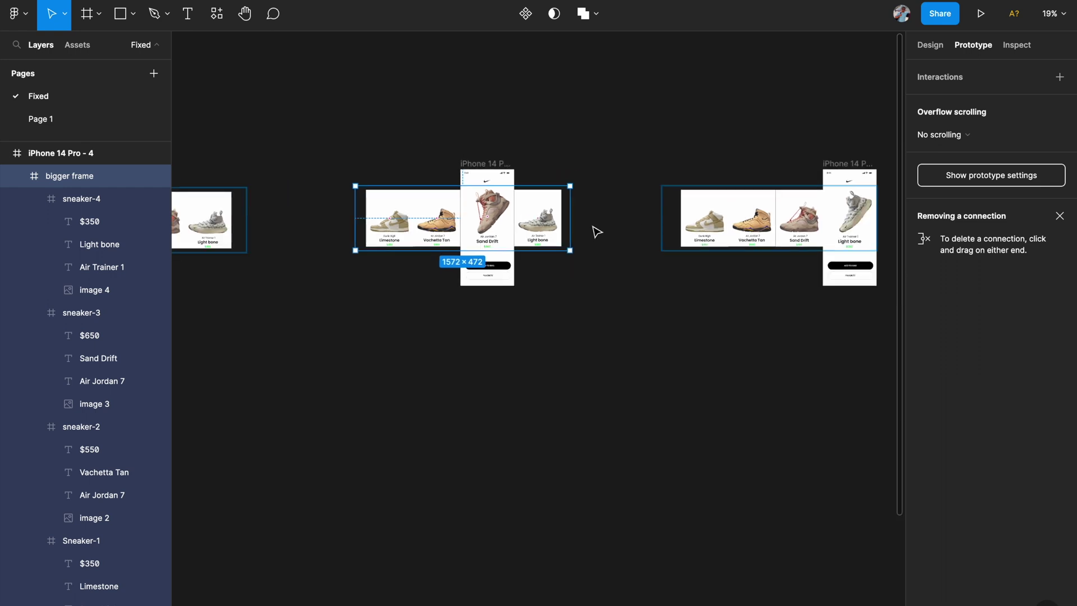
{"action": "scroll", "coordinate": [596, 234], "scroll_direction": "right", "scroll_amount": 2}
{"action": "left_click_drag", "start_coordinate": [537, 236], "coordinate": [803, 204]}
{"action": "left_click", "coordinate": [781, 135]}
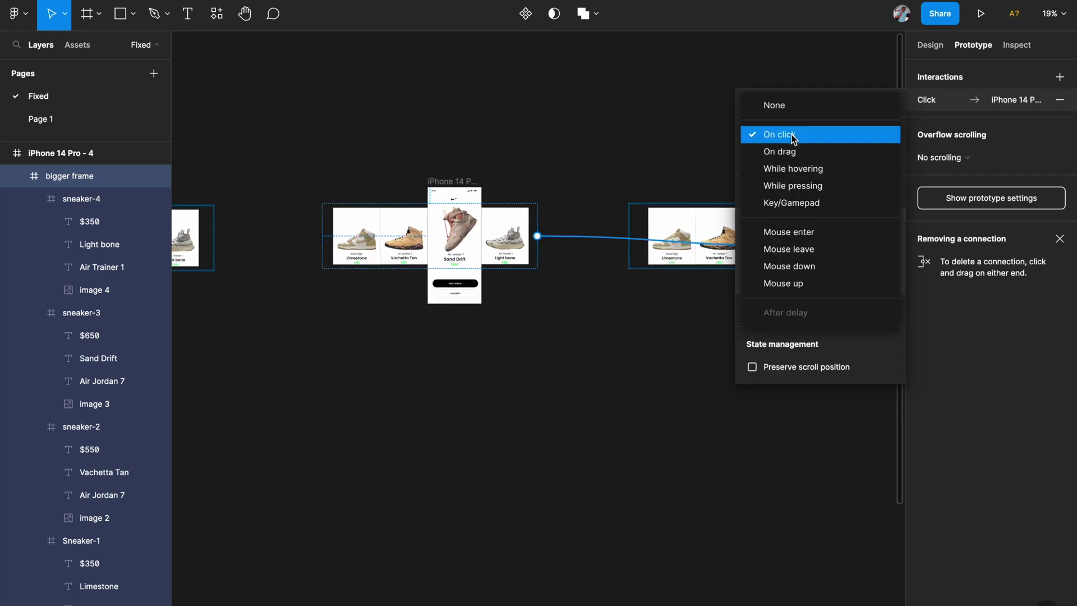
{"action": "left_click", "coordinate": [787, 151]}
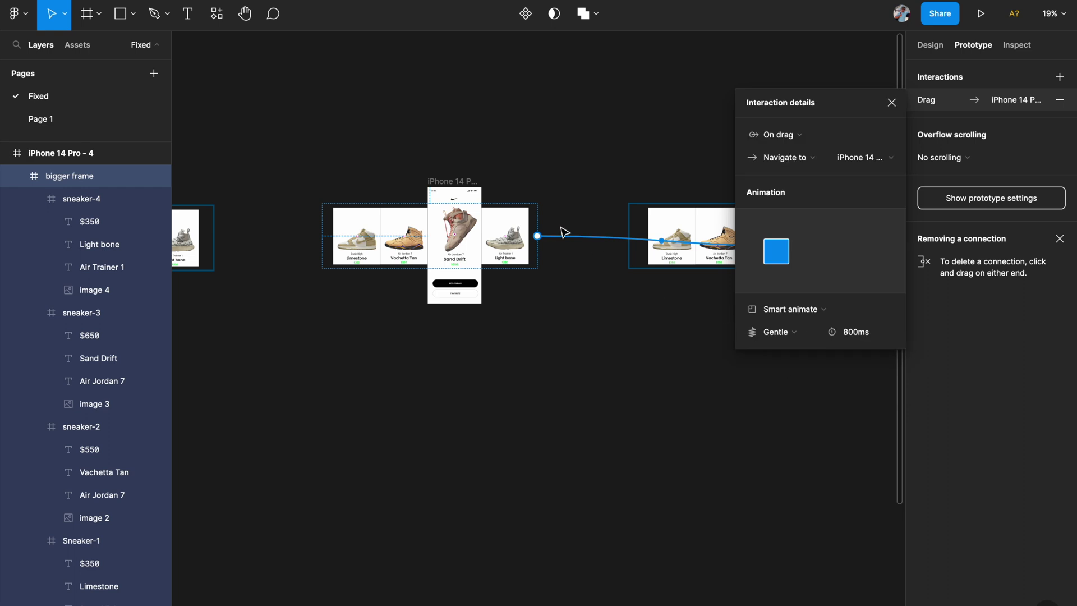
- Link iPhone 14 Pro - 4's carousel back to the previous frame using Smart animate
{"action": "scroll", "coordinate": [550, 219], "scroll_direction": "left", "scroll_amount": 3}
{"action": "left_click_drag", "start_coordinate": [489, 225], "coordinate": [259, 216]}
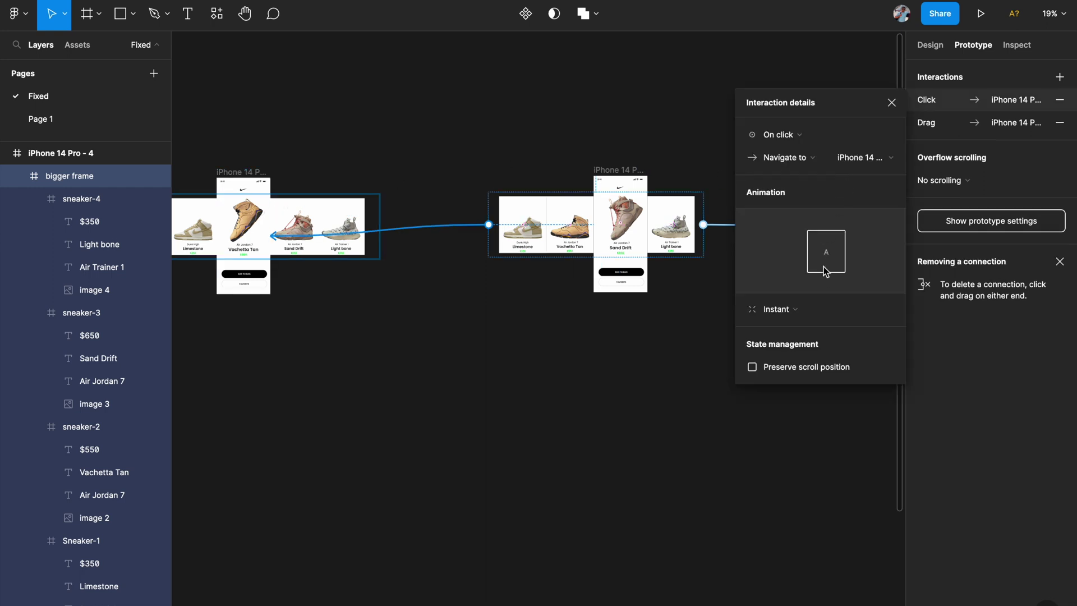
{"action": "left_click", "coordinate": [782, 309]}
{"action": "left_click", "coordinate": [797, 340]}
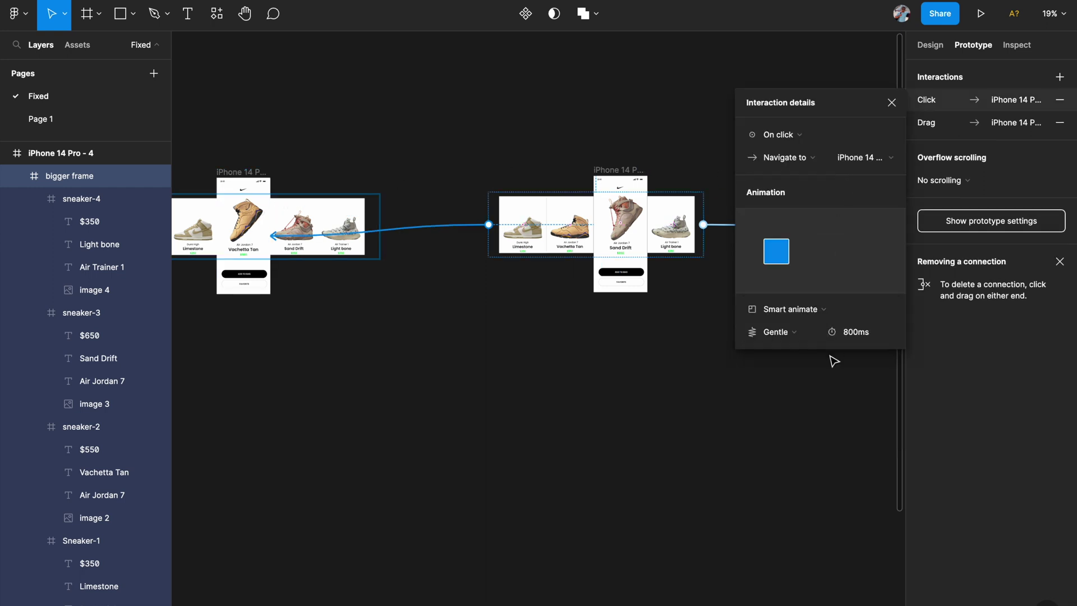
{"action": "left_click", "coordinate": [615, 403]}
{"action": "scroll", "coordinate": [614, 403], "scroll_direction": "down", "scroll_amount": 3}
{"action": "scroll", "coordinate": [615, 403], "scroll_direction": "right", "scroll_amount": 5}
{"action": "scroll", "coordinate": [569, 285], "scroll_direction": "up", "scroll_amount": 3}
- Link iPhone 14 Pro - 5's bigger frame back to iPhone 14 Pro - 4 with an On drag trigger
{"action": "left_click", "coordinate": [558, 209]}
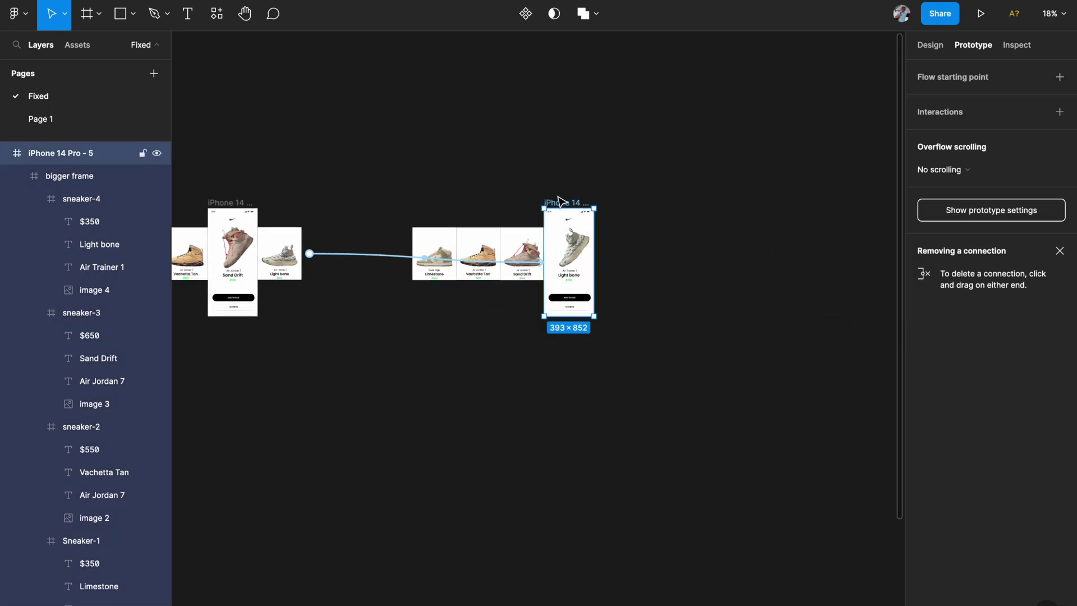
{"action": "scroll", "coordinate": [560, 202], "scroll_direction": "up", "scroll_amount": 3}
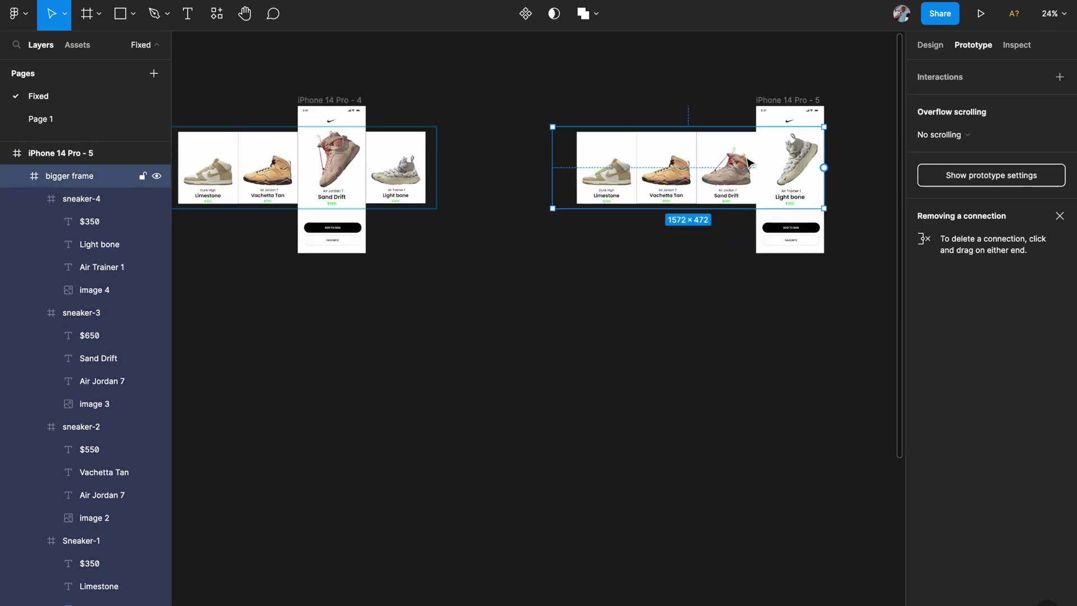
{"action": "left_click_drag", "start_coordinate": [823, 167], "coordinate": [318, 117]}
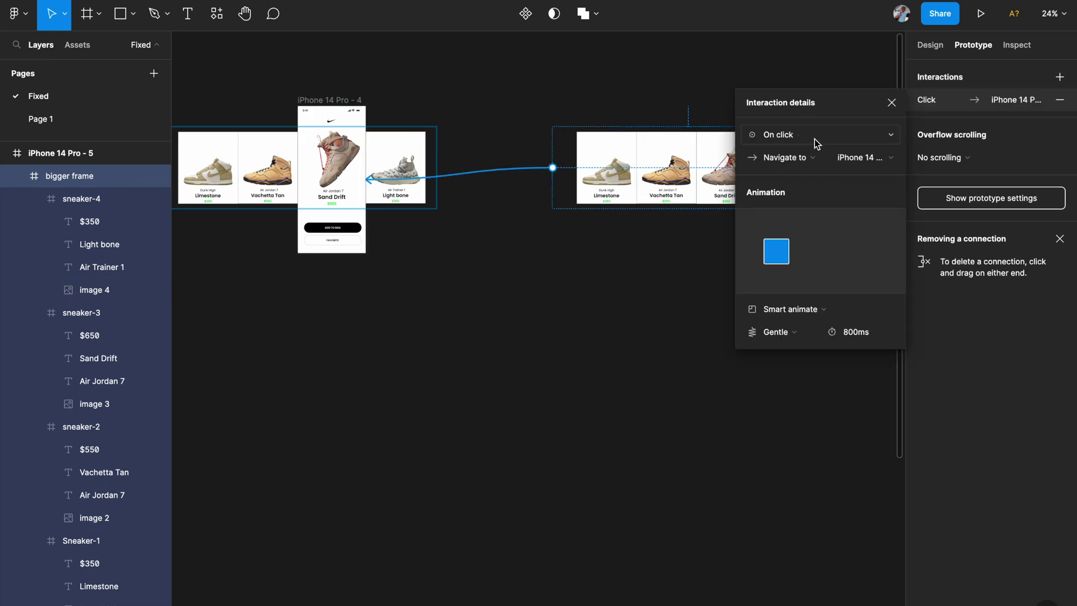
{"action": "left_click", "coordinate": [795, 135]}
{"action": "left_click", "coordinate": [785, 151]}
{"action": "left_click", "coordinate": [892, 101]}
{"action": "scroll", "coordinate": [651, 323], "scroll_direction": "down", "scroll_amount": 5}
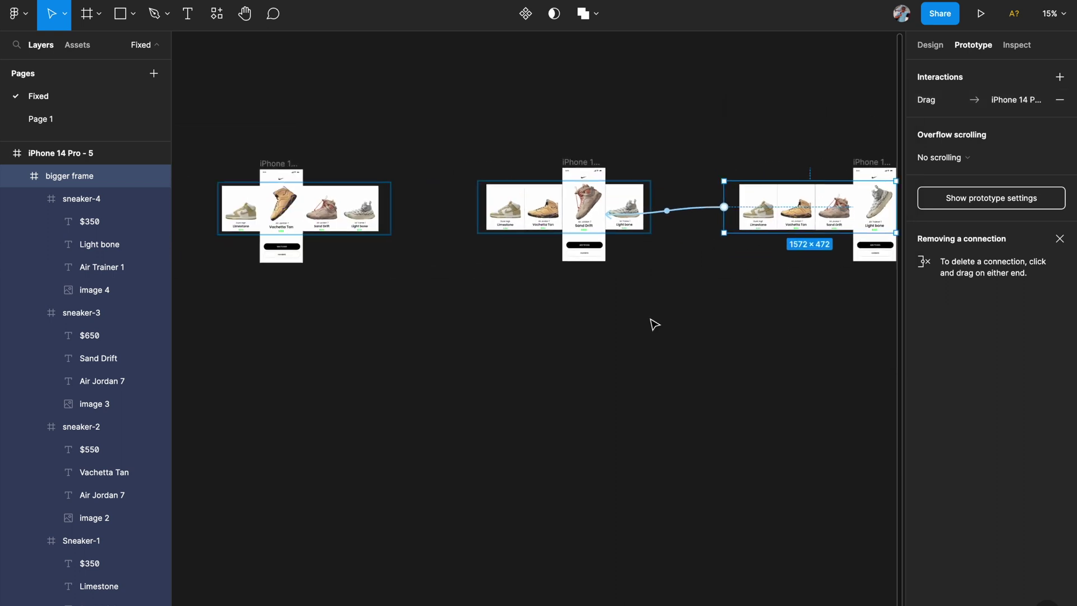
{"action": "left_click", "coordinate": [651, 322]}
{"action": "scroll", "coordinate": [447, 286], "scroll_direction": "up", "scroll_amount": 4}
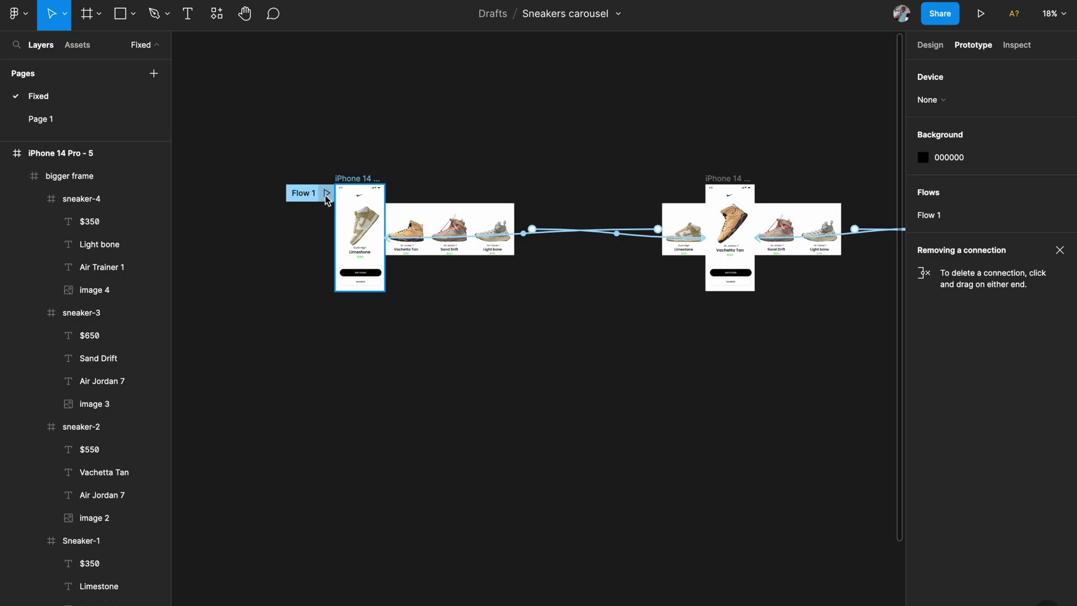
- Play Flow 1 and swipe the carousel through Limestone, Sand Drift and Light bone, ending on Vachetta Tan
{"action": "left_click", "coordinate": [325, 195]}
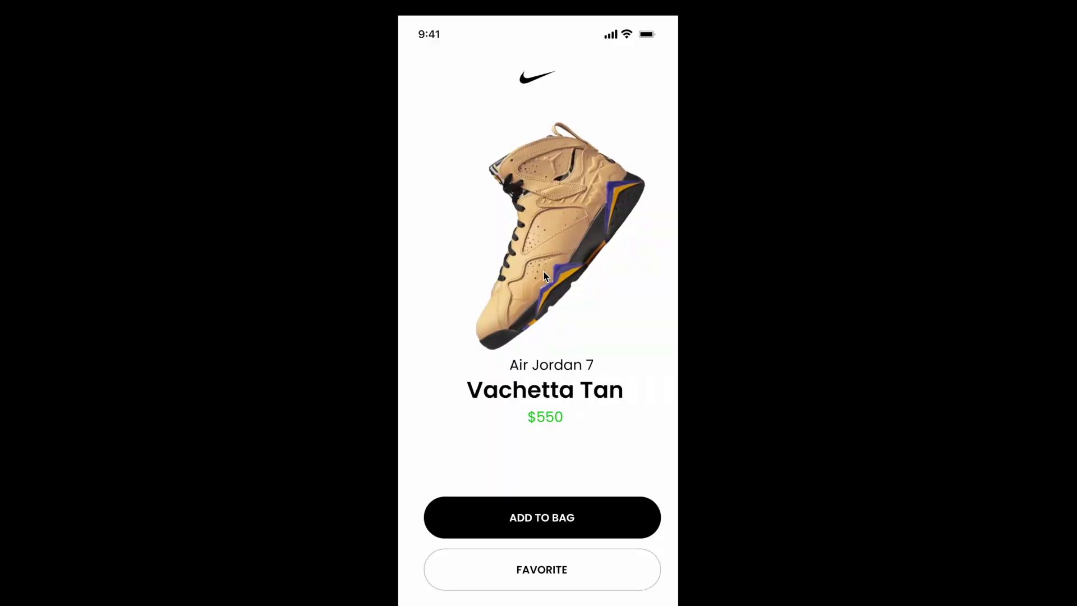
{"action": "left_click_drag", "start_coordinate": [544, 272], "coordinate": [473, 270]}
{"action": "left_click_drag", "start_coordinate": [549, 272], "coordinate": [474, 269]}
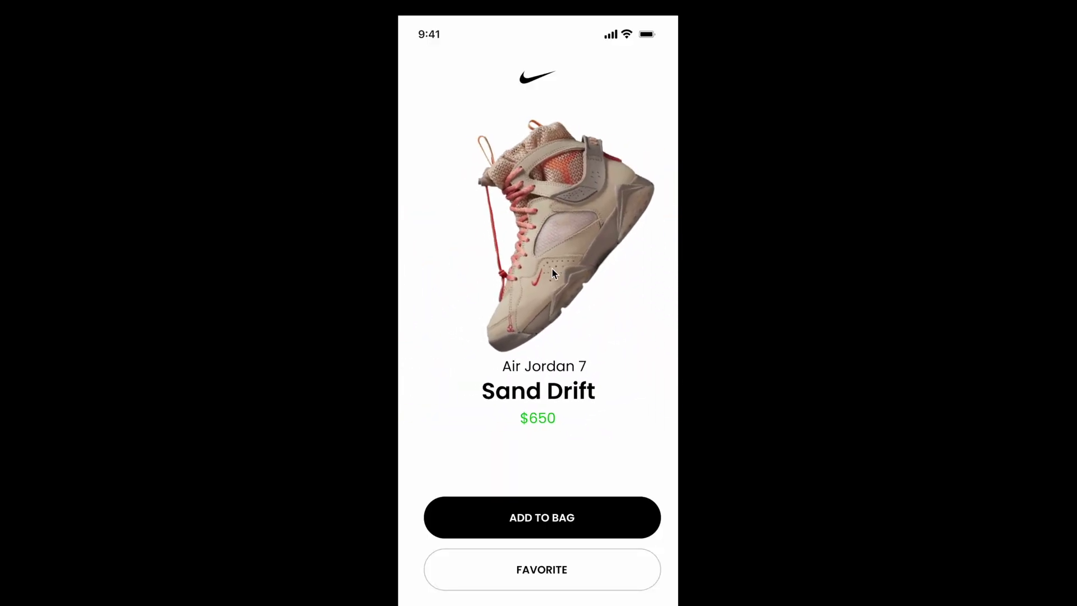
{"action": "left_click_drag", "start_coordinate": [567, 265], "coordinate": [637, 254]}
{"action": "left_click_drag", "start_coordinate": [556, 255], "coordinate": [473, 258]}
{"action": "left_click_drag", "start_coordinate": [628, 250], "coordinate": [516, 251]}
{"action": "left_click_drag", "start_coordinate": [411, 264], "coordinate": [634, 254]}
{"action": "left_click_drag", "start_coordinate": [544, 257], "coordinate": [487, 262]}
{"action": "left_click_drag", "start_coordinate": [603, 254], "coordinate": [685, 261]}
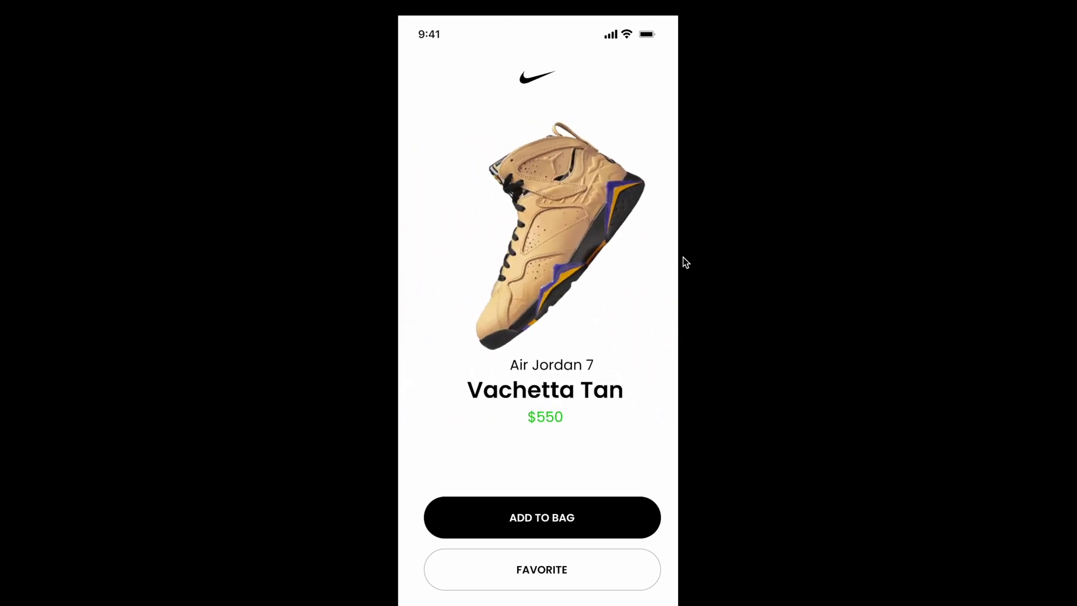